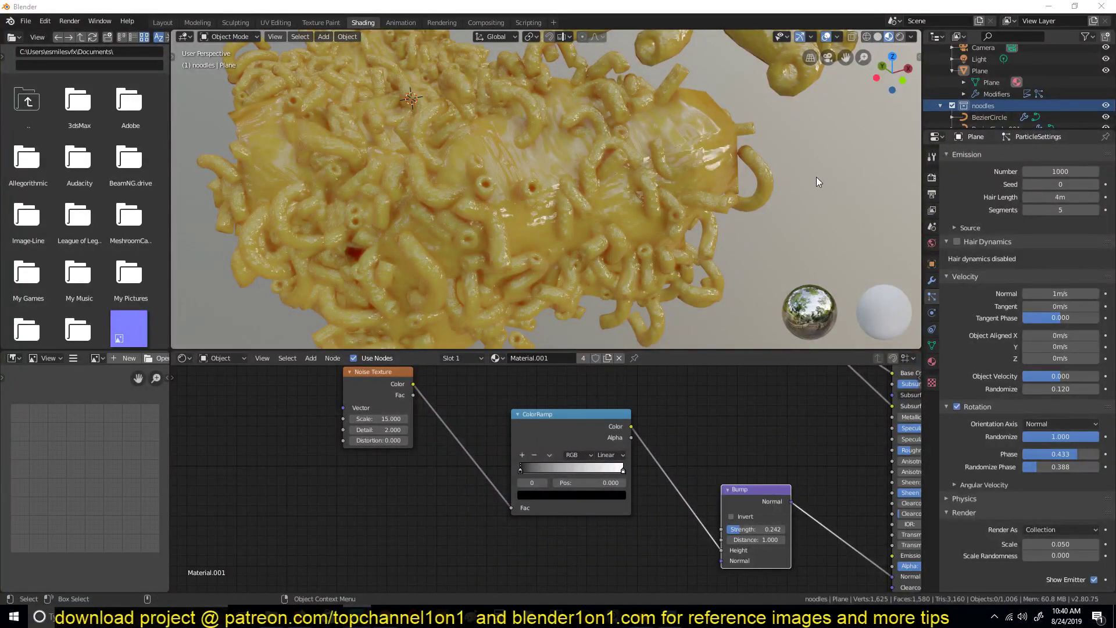
Step: Unlink the material from the noodle-covered emitter plane, deselect everything and inspect the bare surface between the noodles
{"action": "scroll", "coordinate": [816, 176], "scroll_direction": "down", "scroll_amount": 3}
{"action": "scroll", "coordinate": [750, 200], "scroll_direction": "down", "scroll_amount": 2}
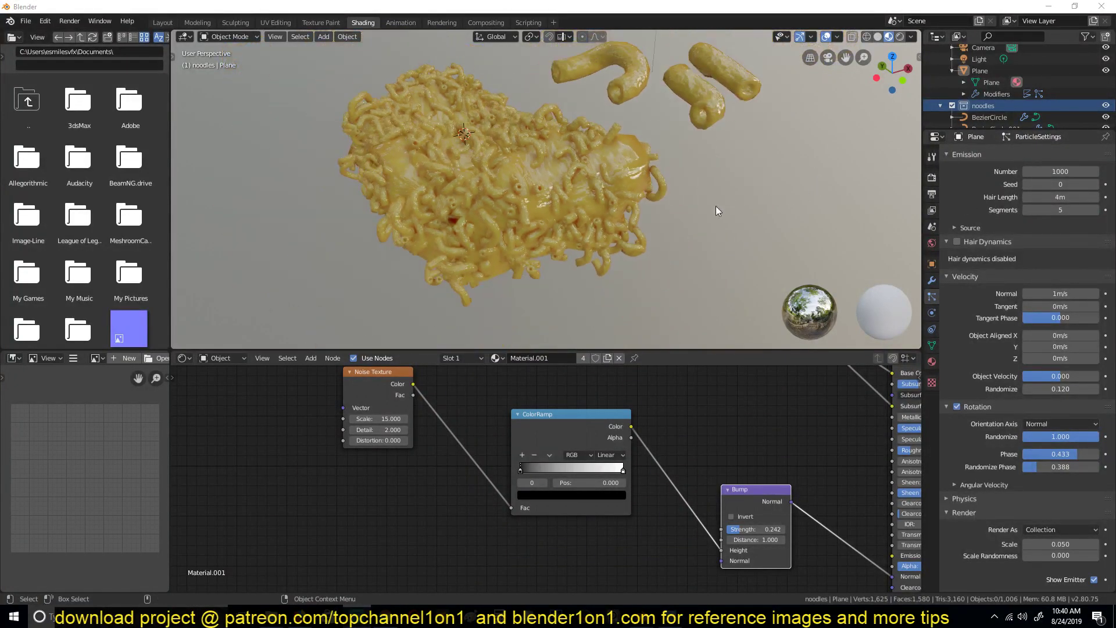
{"action": "left_click", "coordinate": [609, 160]}
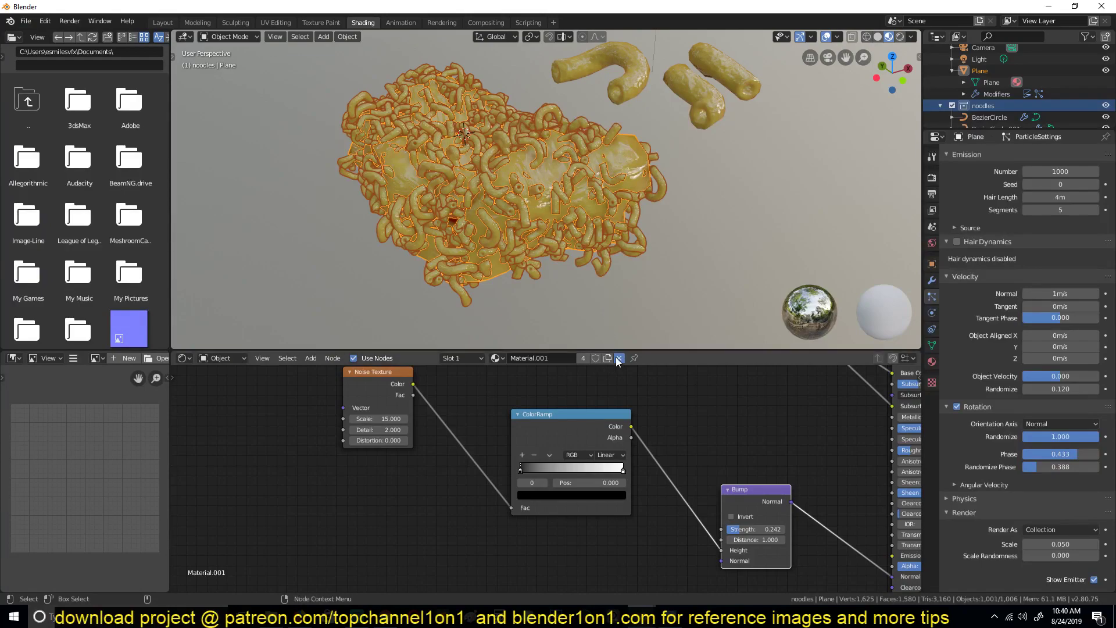
{"action": "left_click", "coordinate": [619, 358]}
{"action": "scroll", "coordinate": [591, 196], "scroll_direction": "up", "scroll_amount": 2}
{"action": "key", "text": "alt+a"}
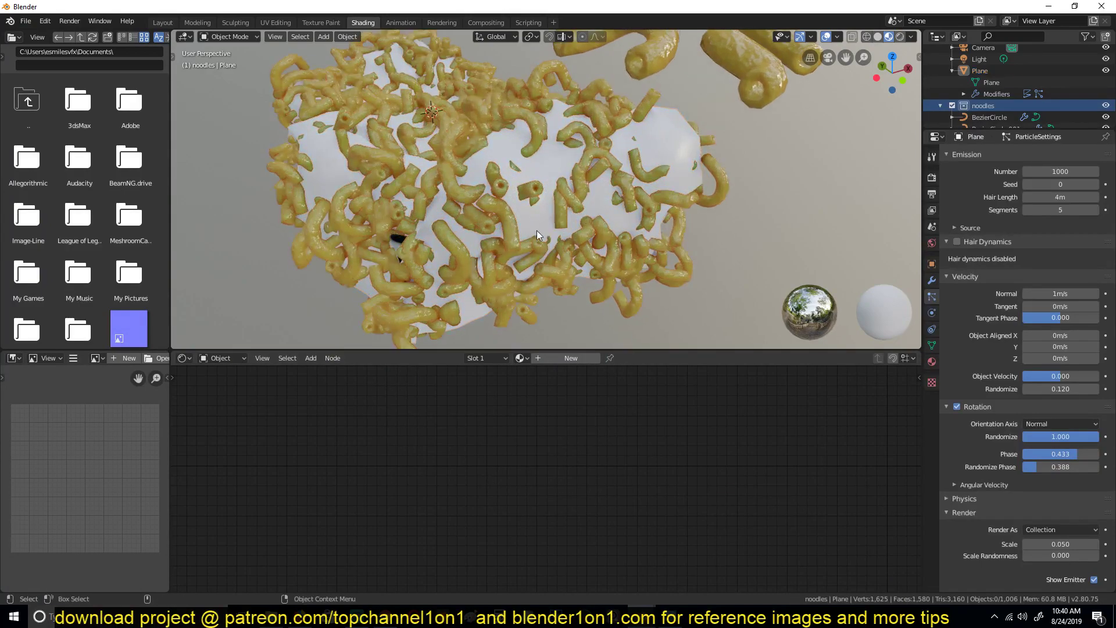
{"action": "middle_click_drag", "start_coordinate": [536, 230], "coordinate": [598, 254]}
{"action": "middle_click_drag", "start_coordinate": [564, 204], "coordinate": [599, 137]}
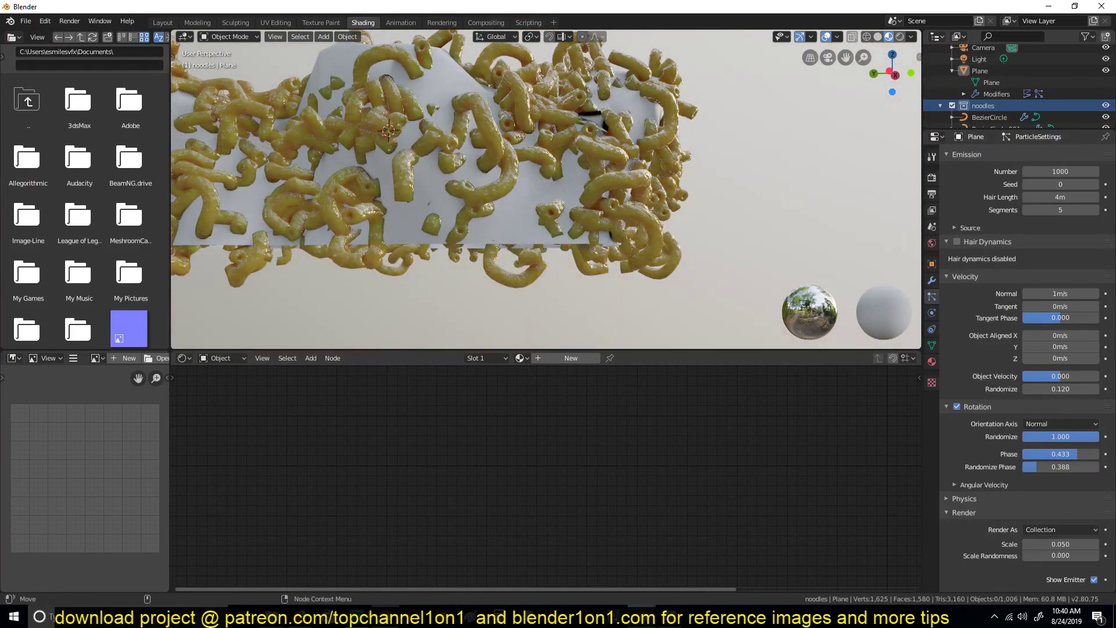
Step: Switch to the instant noodles1.blend window and undo the last change to bring back the sauce plane
{"action": "mouse_move", "coordinate": [628, 616]}
{"action": "left_click", "coordinate": [615, 563]}
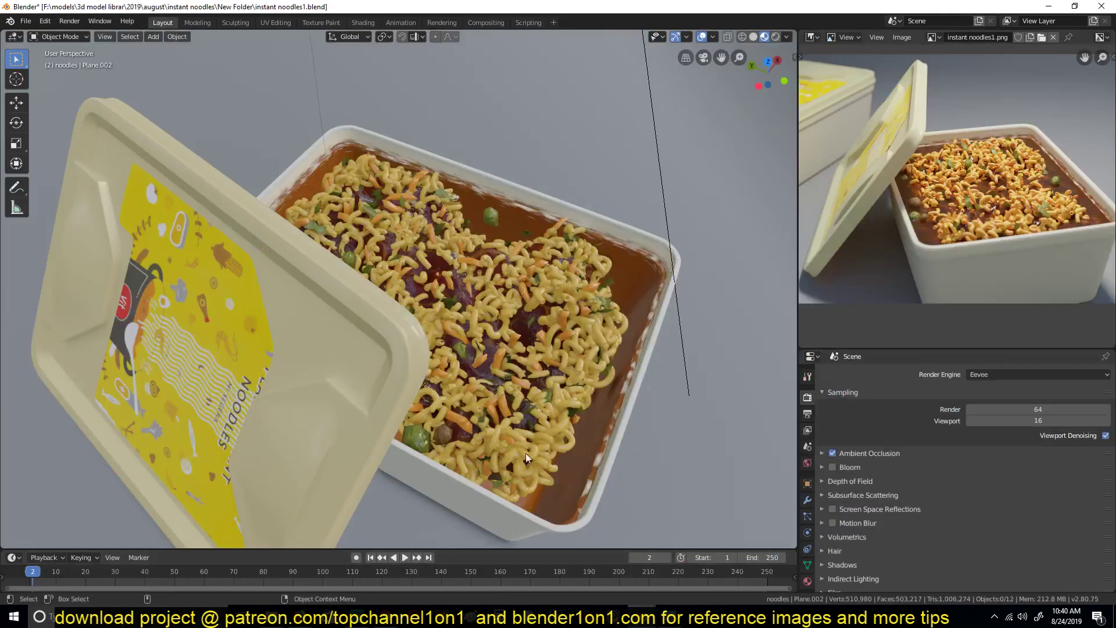
{"action": "key", "text": "ctrl+v"}
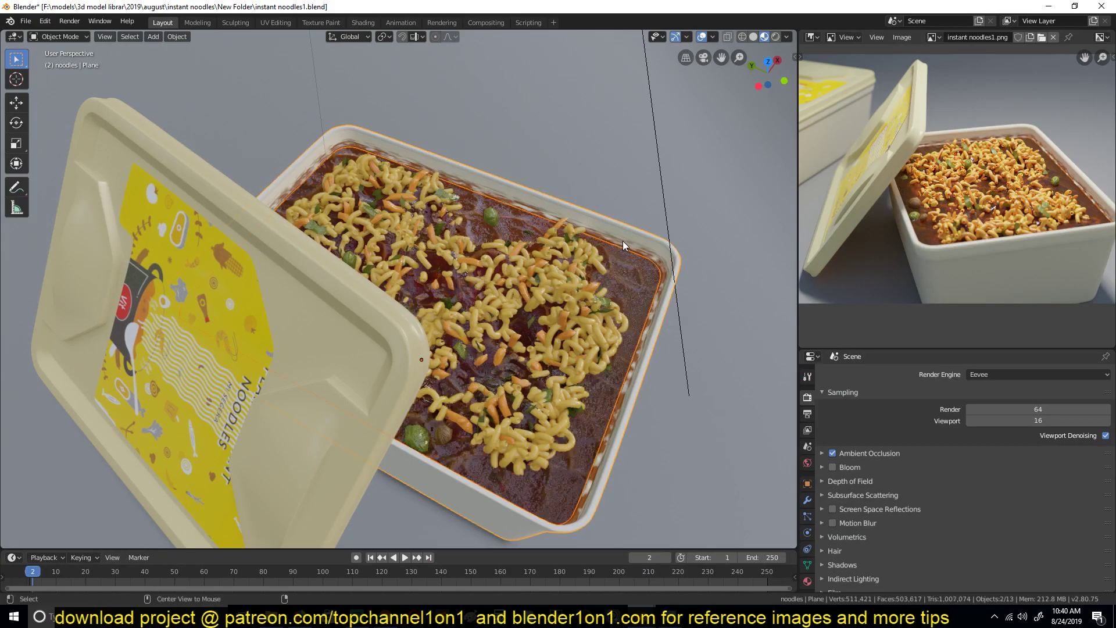
Step: Try deleting the sauce plane from the container, examine the noodles in the reference render, and undo the deletion
{"action": "left_click", "coordinate": [627, 267]}
{"action": "mouse_move", "coordinate": [627, 260]}
{"action": "middle_mouse_down"}
{"action": "mouse_move", "coordinate": [603, 249]}
{"action": "mouse_move", "coordinate": [627, 266]}
{"action": "middle_mouse_up"}
{"action": "key", "text": "Delete"}
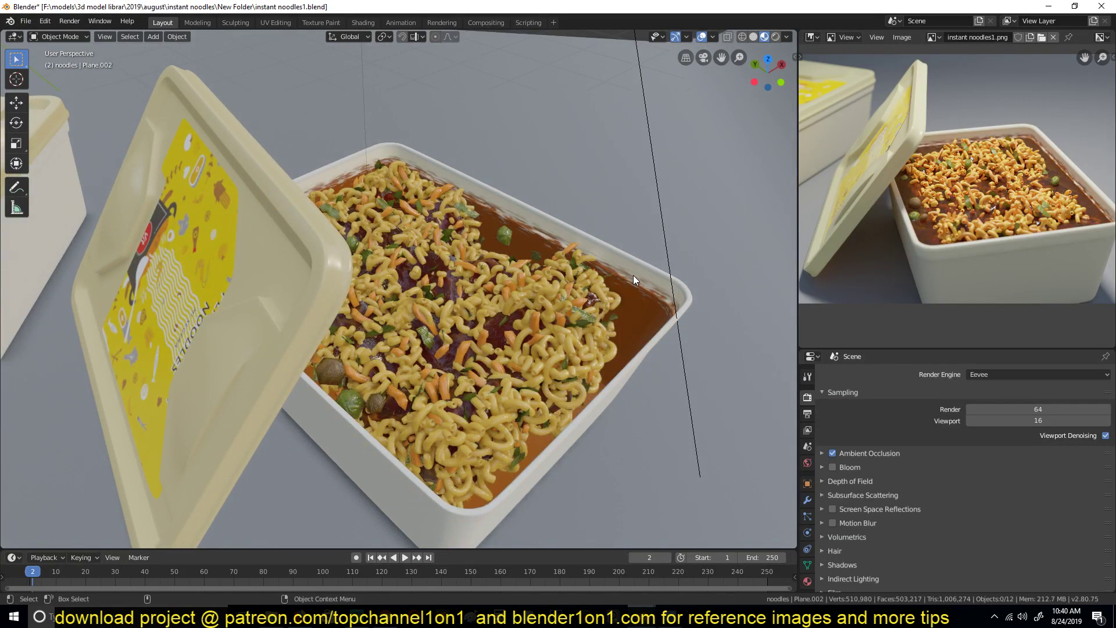
{"action": "left_click", "coordinate": [593, 249]}
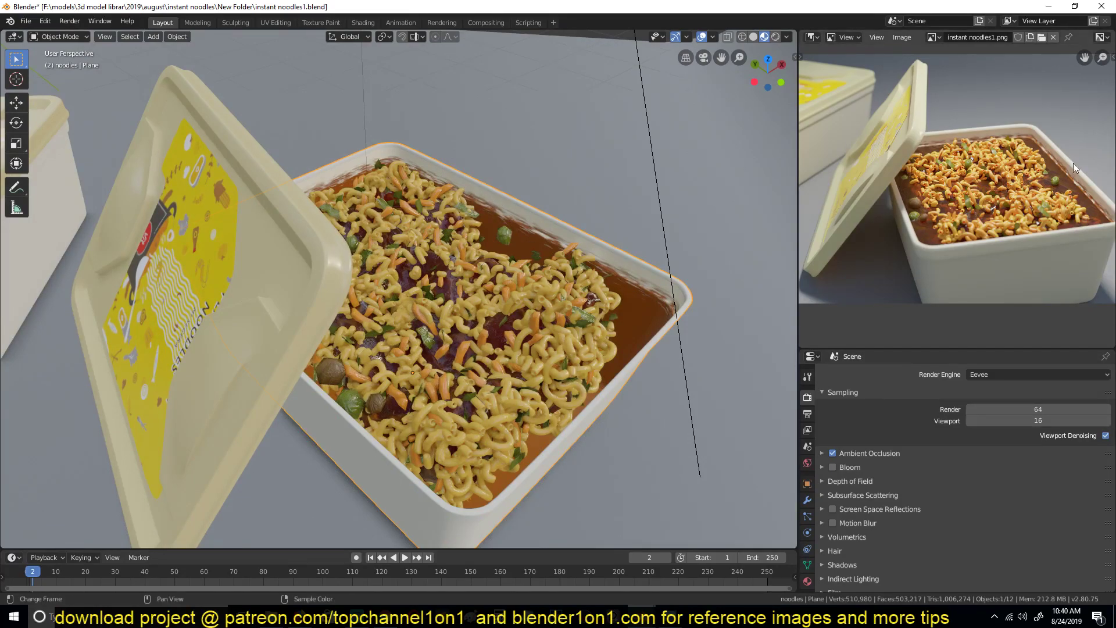
{"action": "scroll", "coordinate": [1027, 172], "scroll_direction": "up", "scroll_amount": 4}
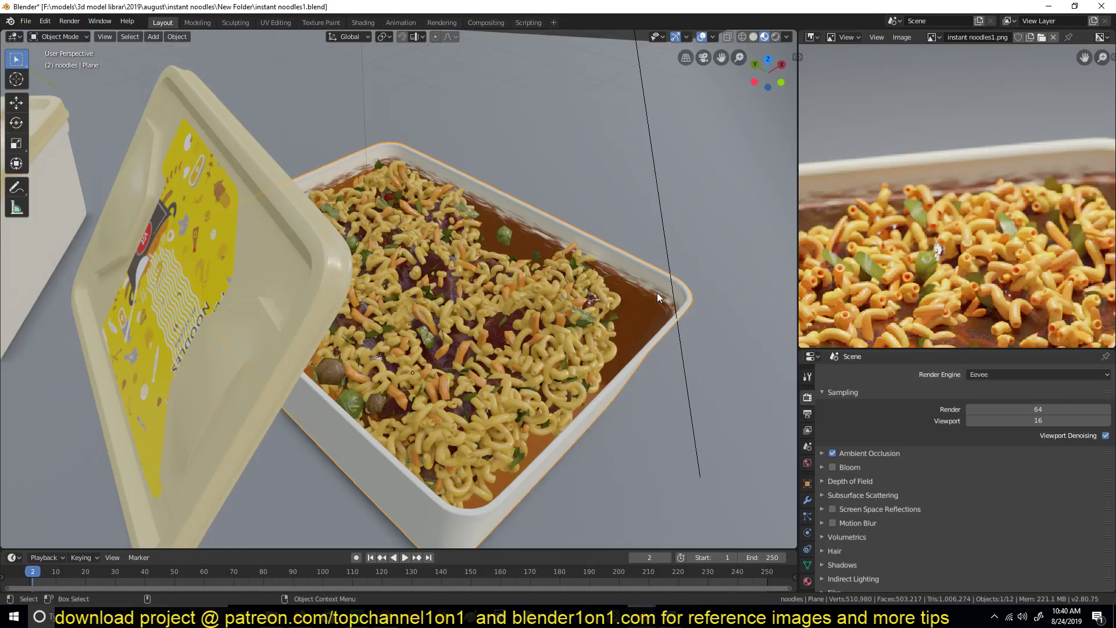
{"action": "key", "text": "ctrl+z"}
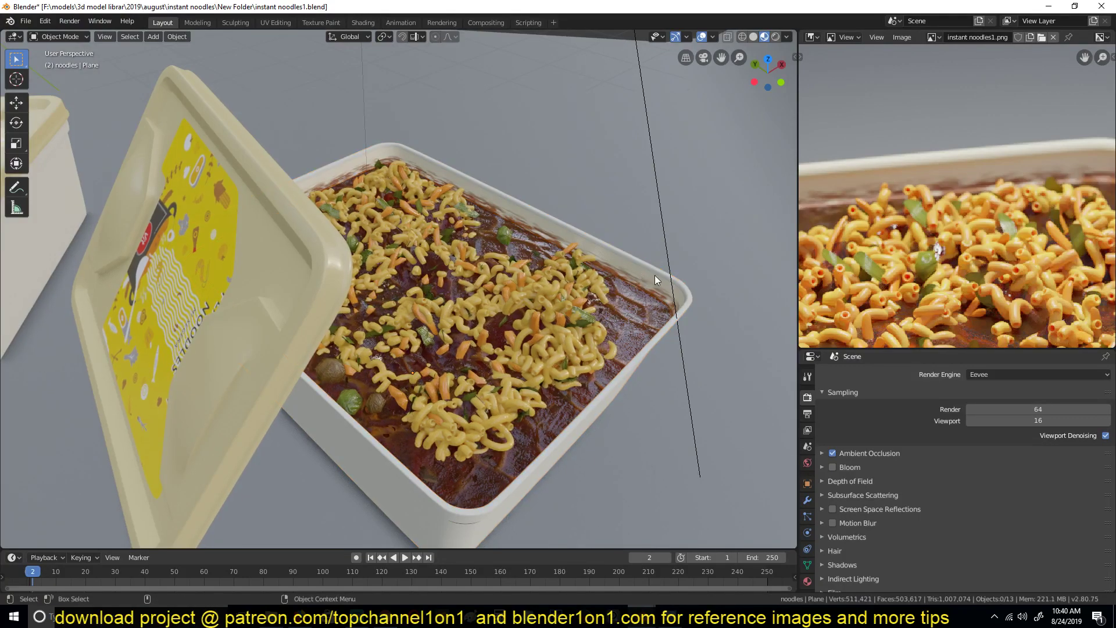
Step: Isolate the sauce plane in local view and show its material in the Shading workspace
{"action": "left_click", "coordinate": [509, 259]}
{"action": "left_click", "coordinate": [629, 320]}
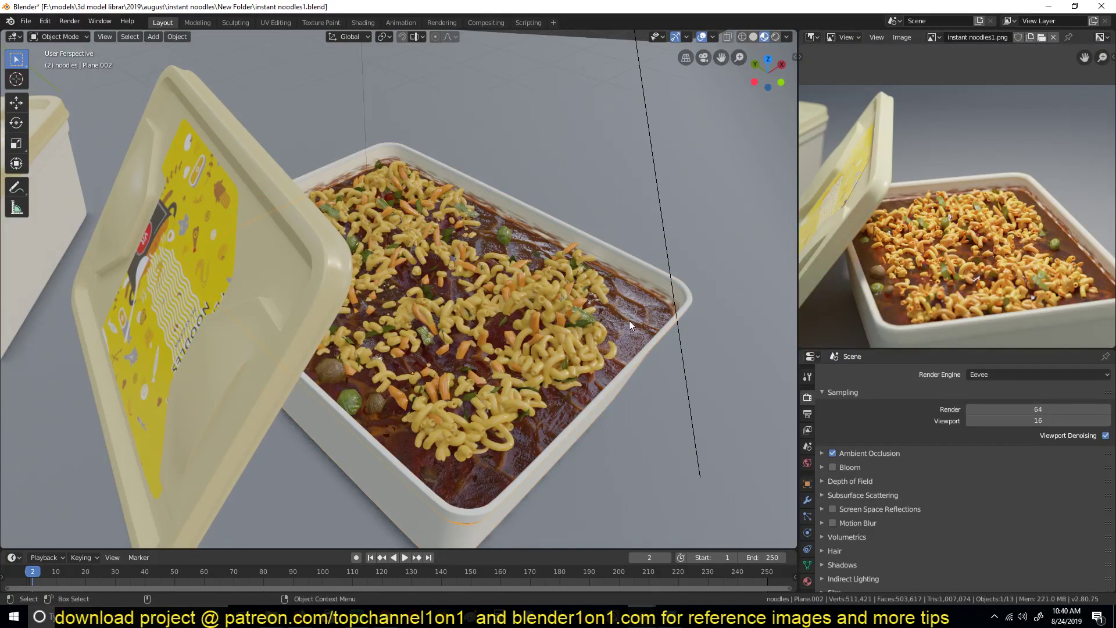
{"action": "key", "text": "KP_Divide"}
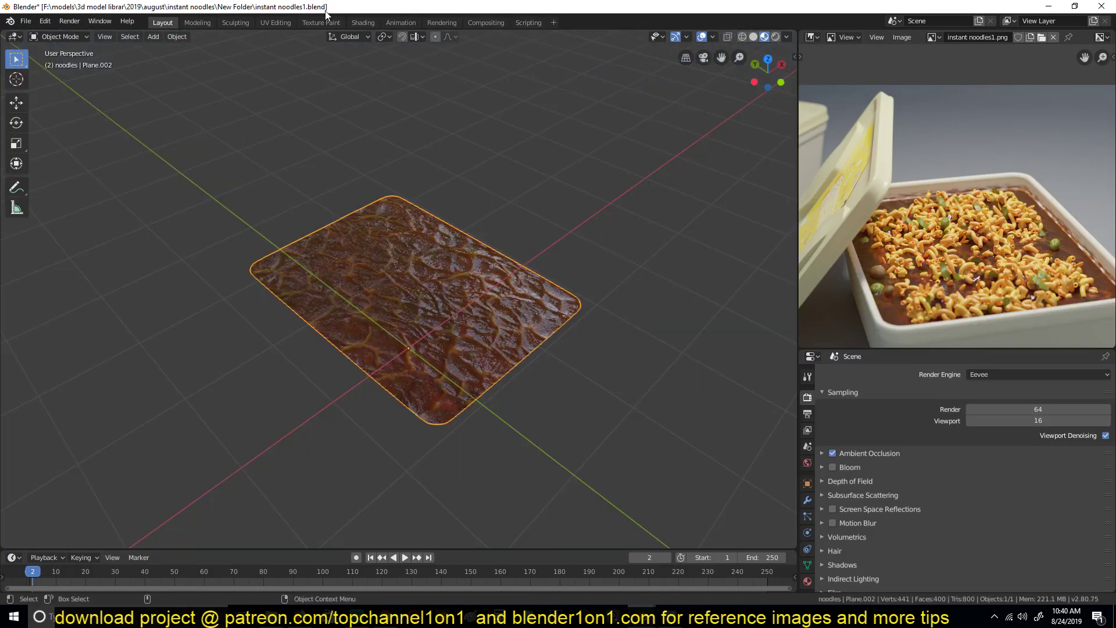
{"action": "left_click", "coordinate": [363, 22]}
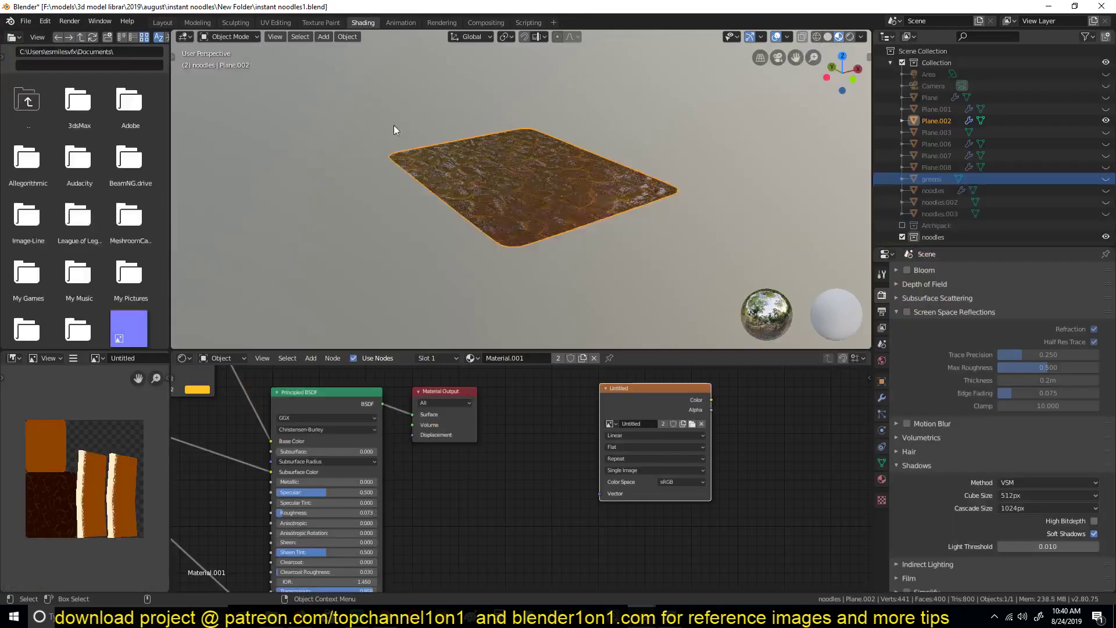
{"action": "middle_click_drag", "start_coordinate": [525, 231], "coordinate": [553, 265]}
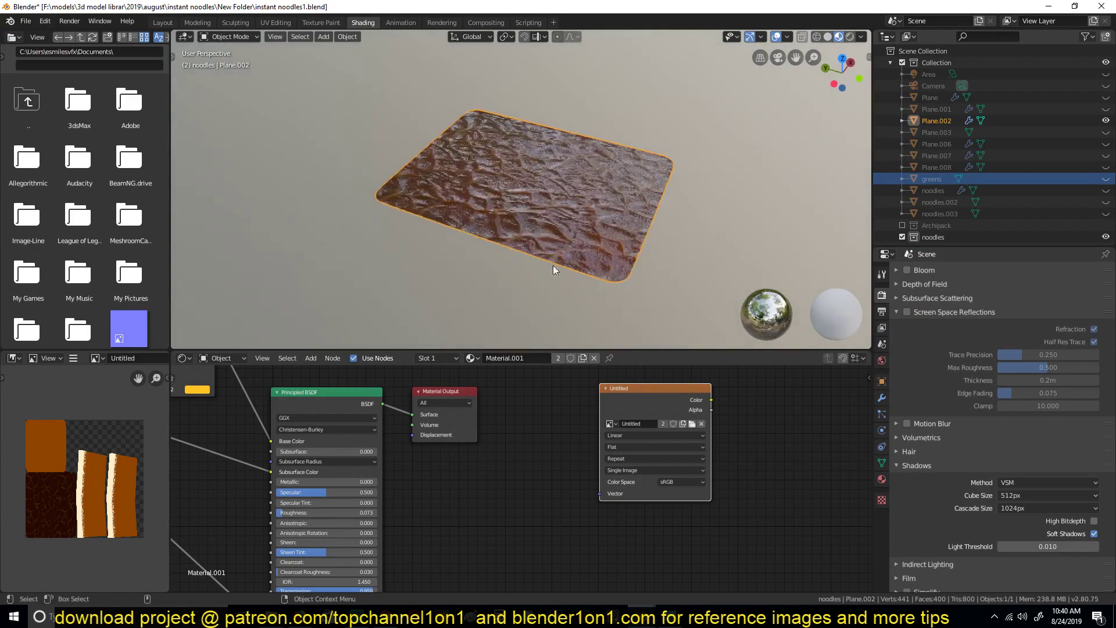
Step: Preview the sauce material's image texture output on the plane and examine its vein pattern up close
{"action": "scroll", "coordinate": [316, 473], "scroll_direction": "down", "scroll_amount": 6}
{"action": "middle_click_drag", "start_coordinate": [316, 473], "coordinate": [567, 474]}
{"action": "scroll", "coordinate": [414, 445], "scroll_direction": "down", "scroll_amount": 3}
{"action": "middle_click_drag", "start_coordinate": [426, 446], "coordinate": [530, 486]}
{"action": "scroll", "coordinate": [580, 451], "scroll_direction": "up", "scroll_amount": 5}
{"action": "middle_click_drag", "start_coordinate": [628, 475], "coordinate": [681, 479]}
{"action": "scroll", "coordinate": [439, 498], "scroll_direction": "up", "scroll_amount": 6}
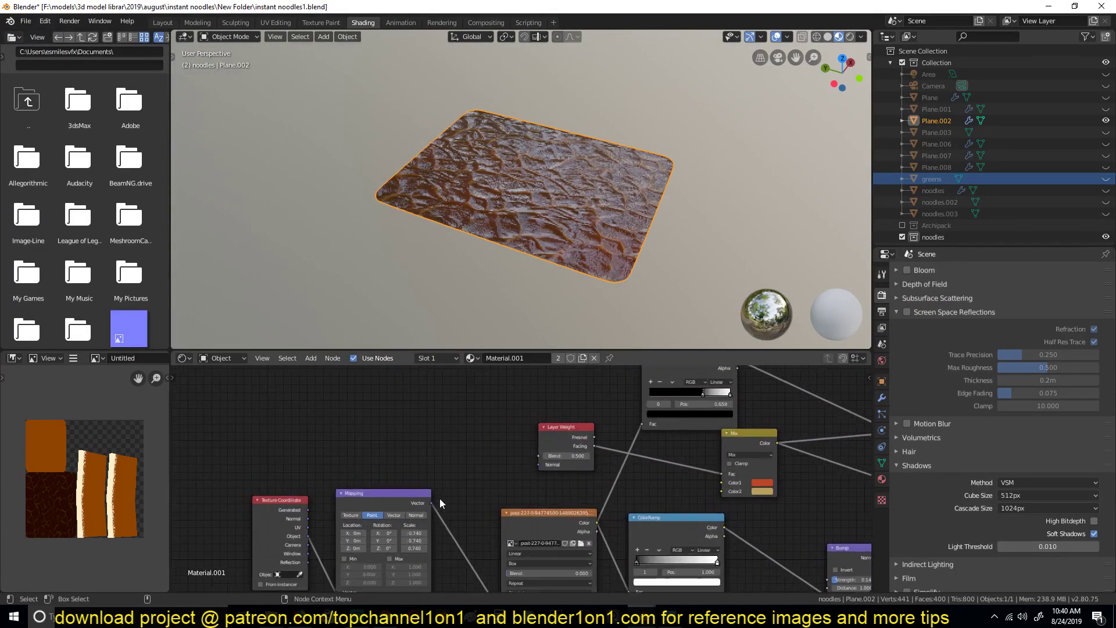
{"action": "middle_click_drag", "start_coordinate": [440, 498], "coordinate": [390, 411]}
{"action": "scroll", "coordinate": [495, 453], "scroll_direction": "up", "scroll_amount": 2}
{"action": "left_click", "coordinate": [502, 448], "text": "ctrl+shift"}
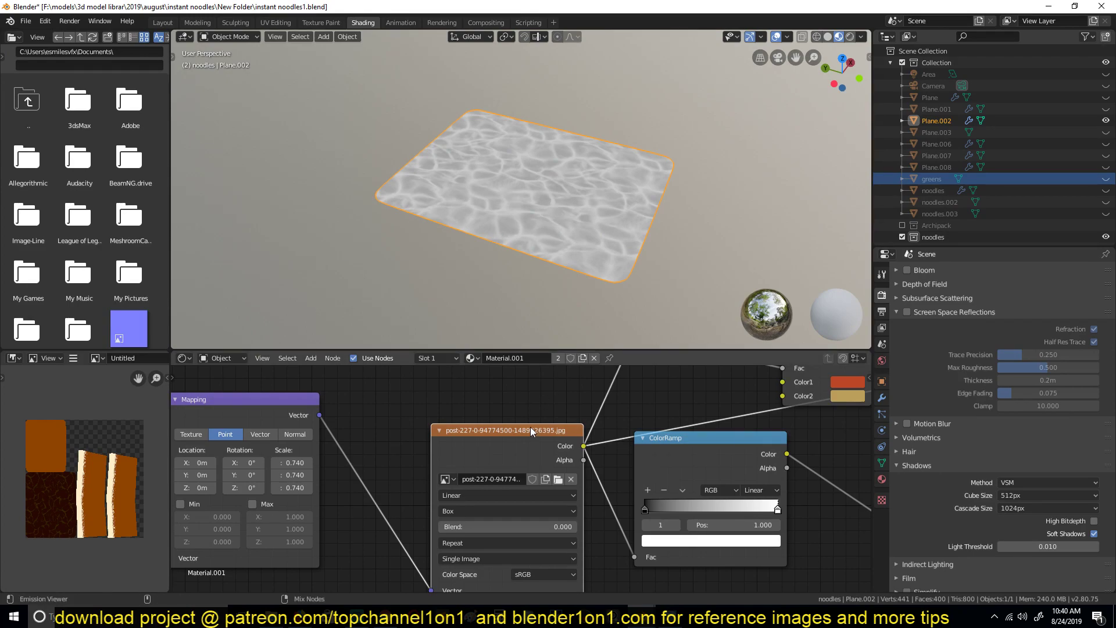
{"action": "middle_click_drag", "start_coordinate": [591, 182], "coordinate": [505, 199]}
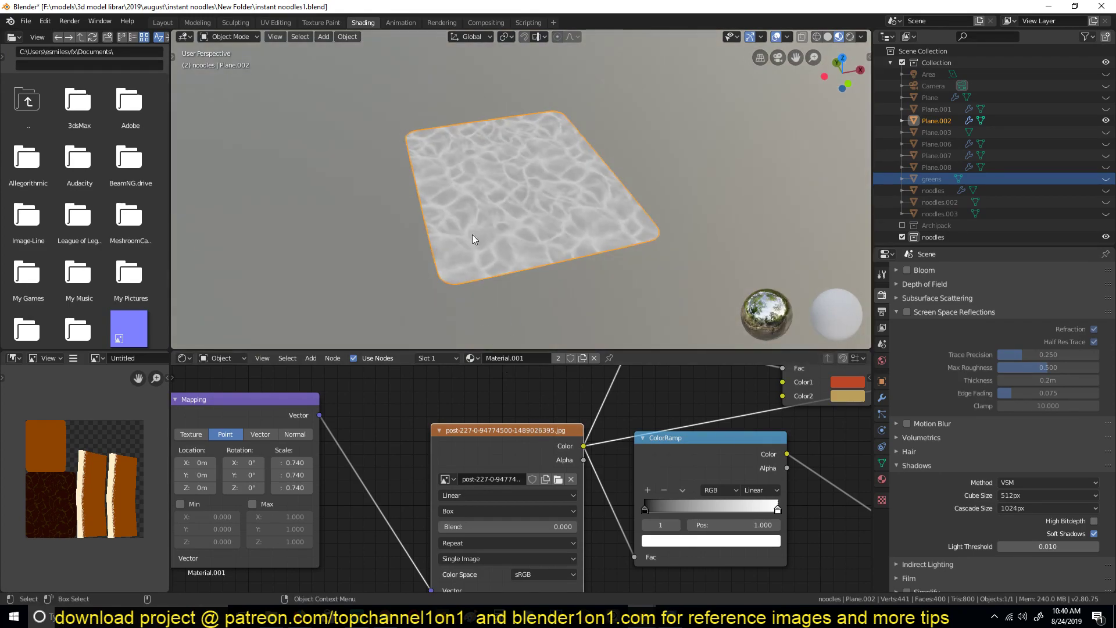
{"action": "scroll", "coordinate": [472, 235], "scroll_direction": "up", "scroll_amount": 3}
{"action": "middle_click_drag", "start_coordinate": [472, 235], "coordinate": [525, 178]}
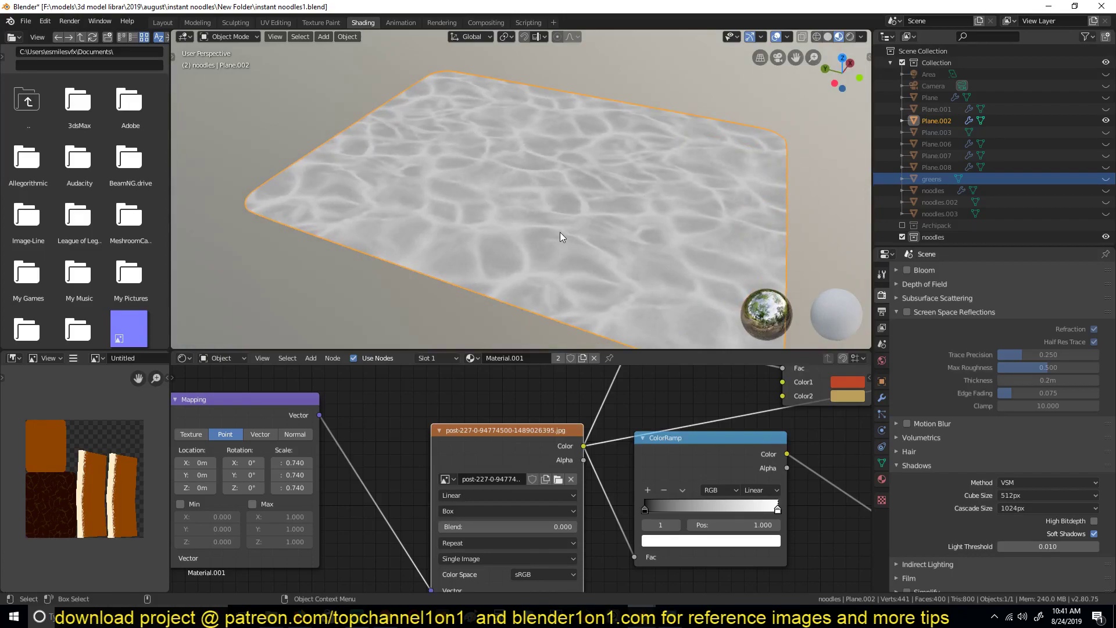
{"action": "scroll", "coordinate": [599, 427], "scroll_direction": "down", "scroll_amount": 5}
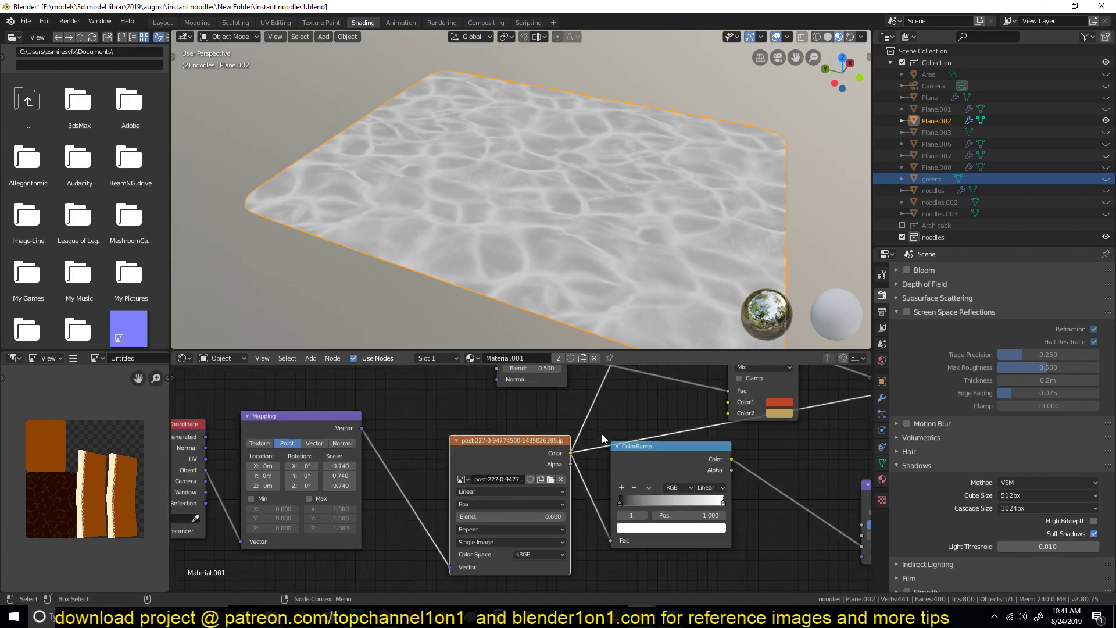
Step: Preview the ColorRamp and Bump node outputs on the plane, and return to the Principled BSDF output
{"action": "middle_click_drag", "start_coordinate": [602, 434], "coordinate": [428, 418]}
{"action": "left_click", "coordinate": [478, 442], "text": "ctrl+shift"}
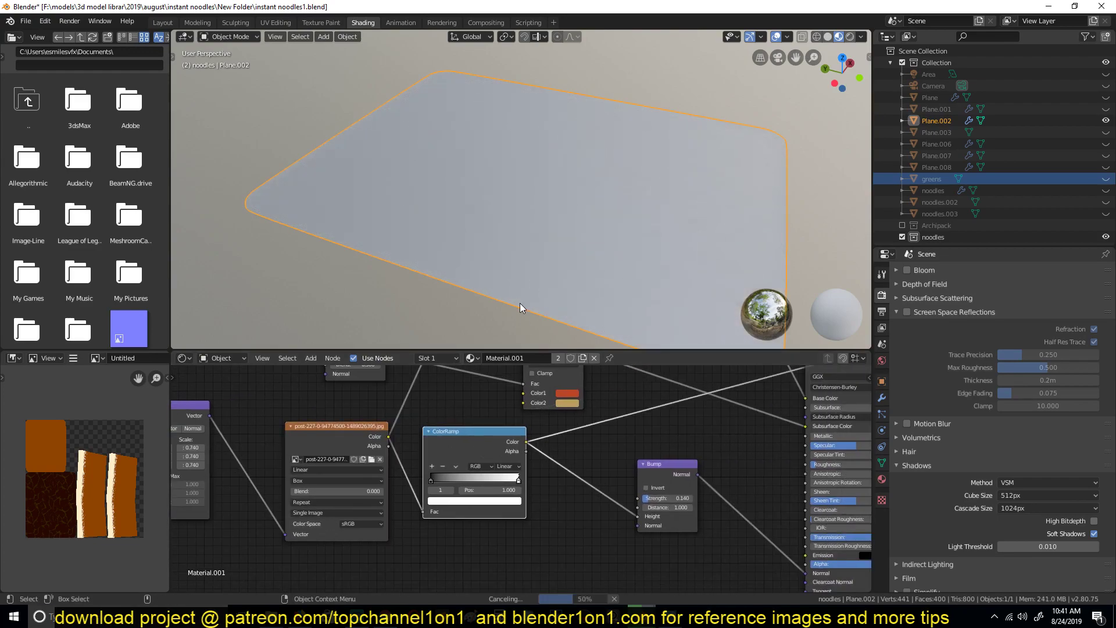
{"action": "left_click", "coordinate": [675, 488], "text": "ctrl+shift"}
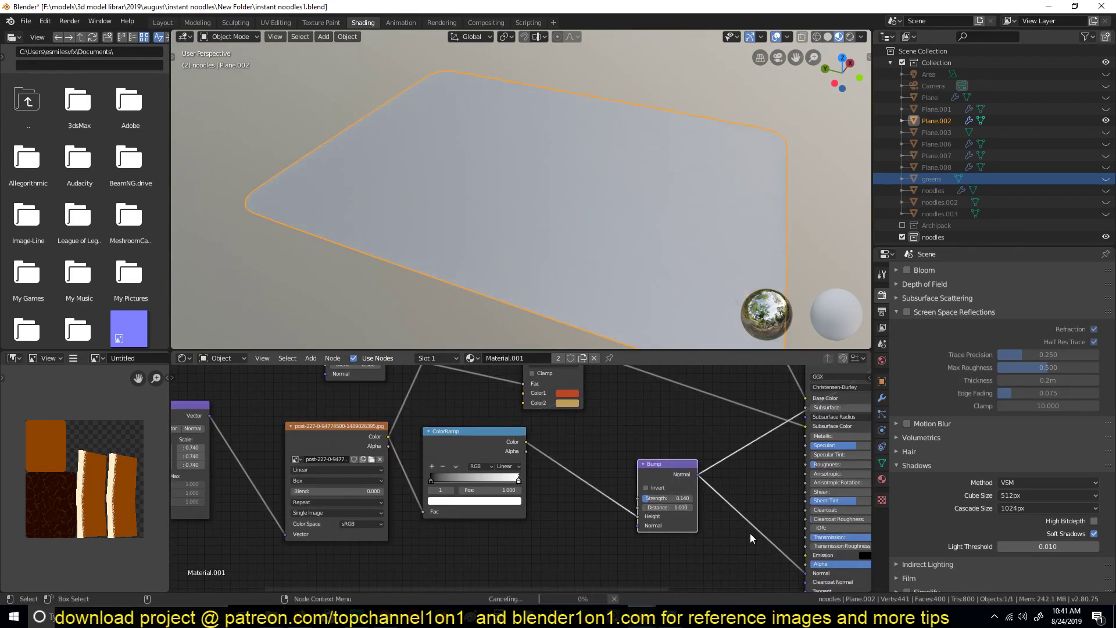
{"action": "middle_click_drag", "start_coordinate": [672, 482], "coordinate": [596, 427]}
{"action": "middle_click_drag", "start_coordinate": [748, 513], "coordinate": [646, 584]}
{"action": "middle_click_drag", "start_coordinate": [622, 441], "coordinate": [670, 481]}
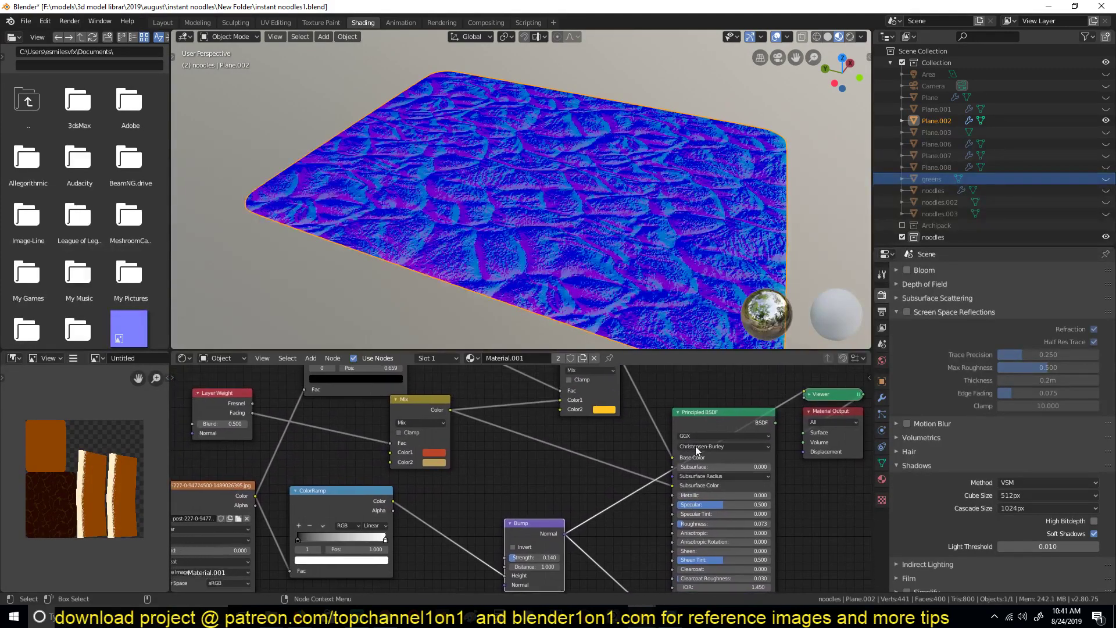
{"action": "left_click", "coordinate": [718, 420], "text": "ctrl+shift"}
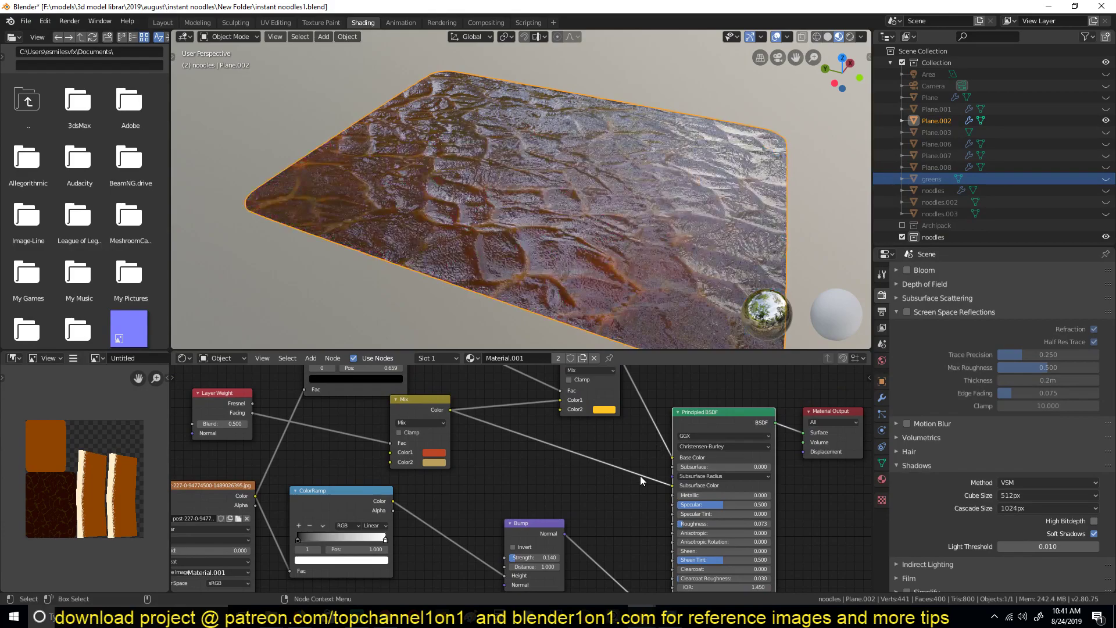
Step: Disconnect the color links from the Principled BSDF's Base Color and Subsurface Color inputs
{"action": "left_click_drag", "start_coordinate": [671, 485], "coordinate": [647, 465]}
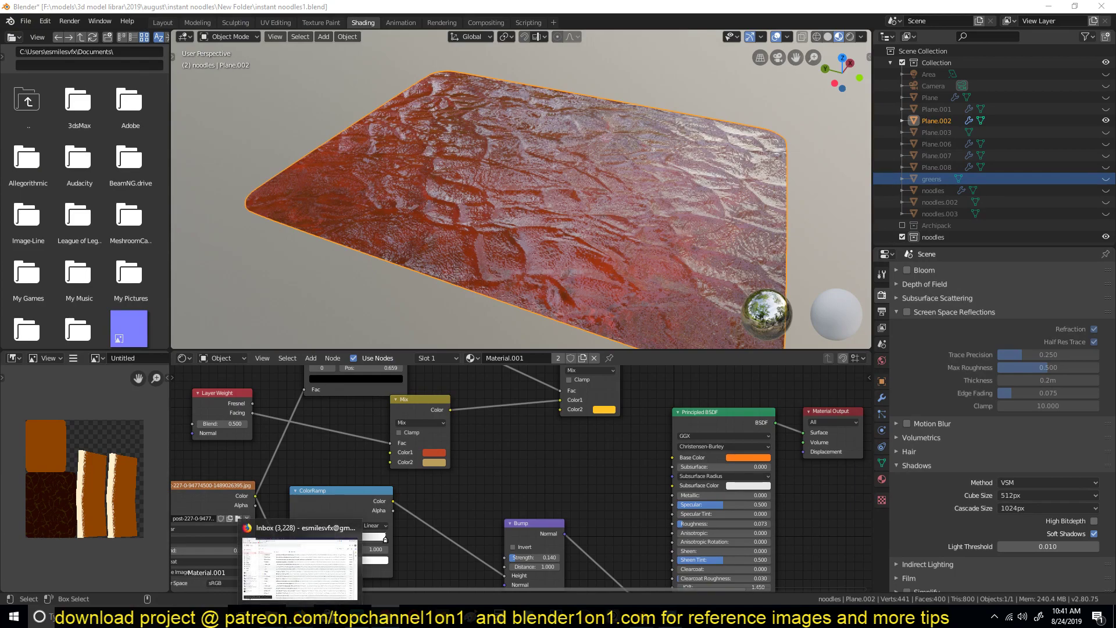
{"action": "right_click", "coordinate": [296, 617]}
{"action": "left_click", "coordinate": [591, 477]}
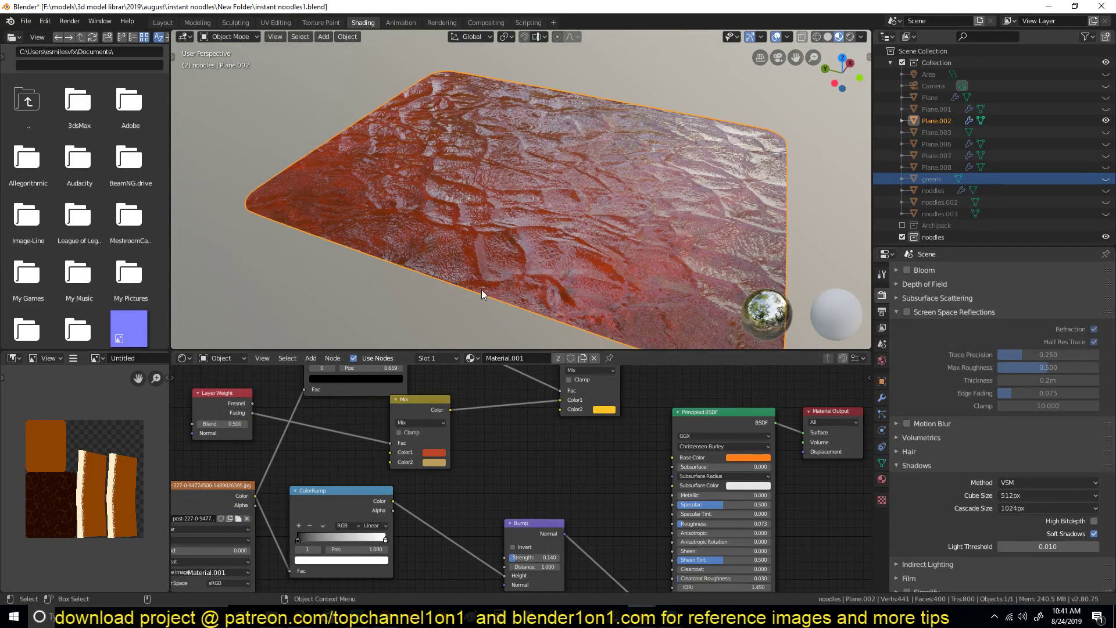
Step: Examine the Principled BSDF's base color, roughness, IOR and transmission settings against the plane's appearance
{"action": "middle_click_drag", "start_coordinate": [482, 290], "coordinate": [477, 302]}
{"action": "middle_click_drag", "start_coordinate": [614, 420], "coordinate": [552, 390]}
{"action": "middle_click_drag", "start_coordinate": [644, 453], "coordinate": [600, 416]}
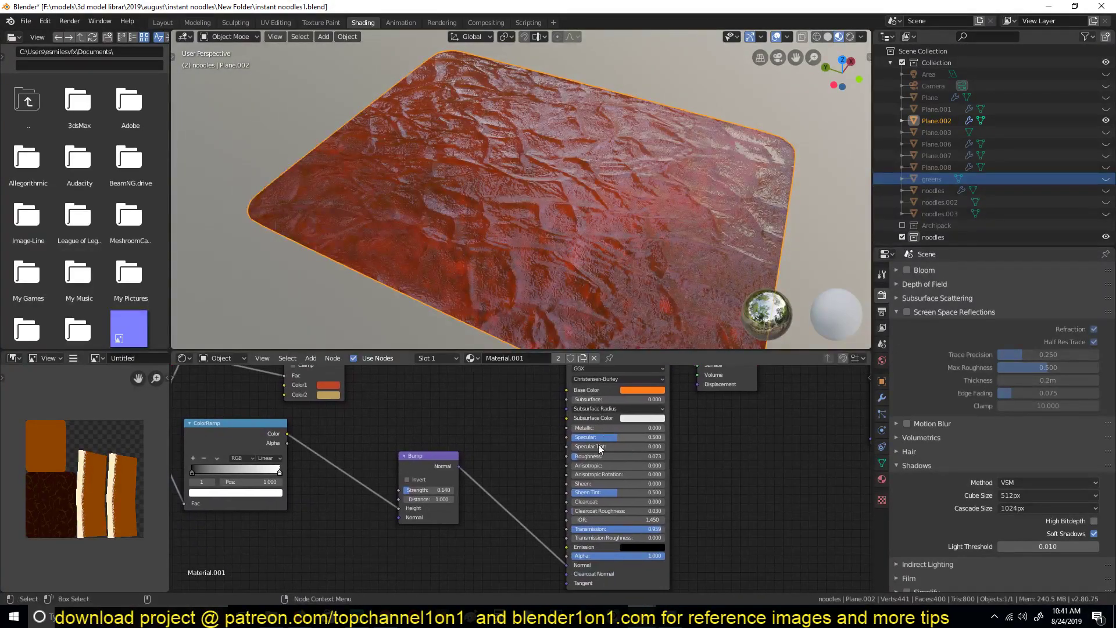
{"action": "scroll", "coordinate": [596, 450], "scroll_direction": "up", "scroll_amount": 1}
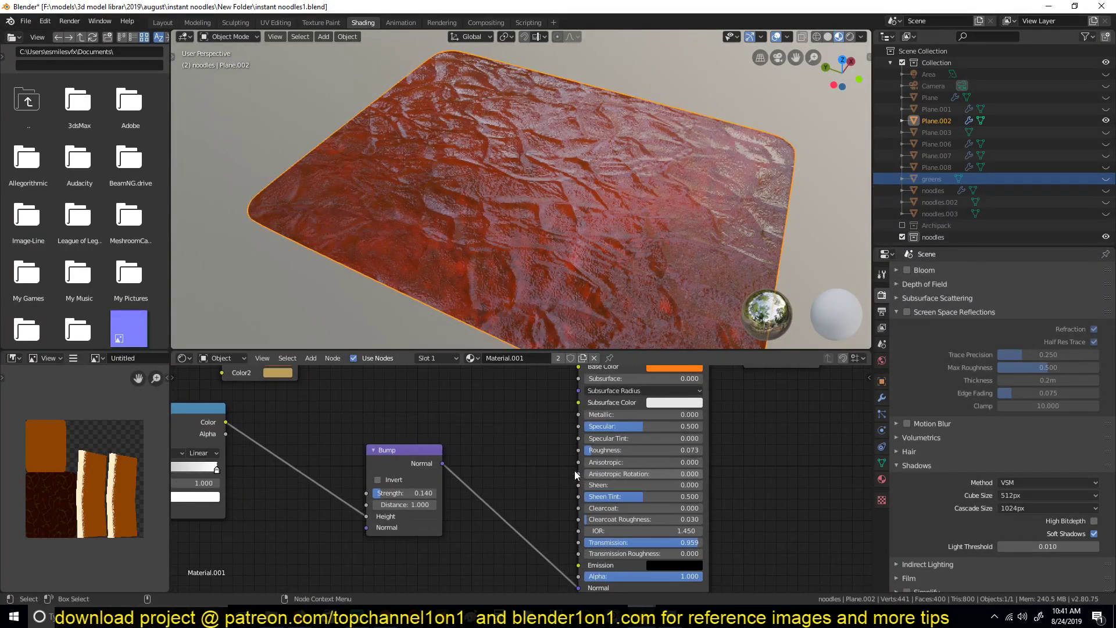
{"action": "middle_click_drag", "start_coordinate": [649, 380], "coordinate": [637, 421]}
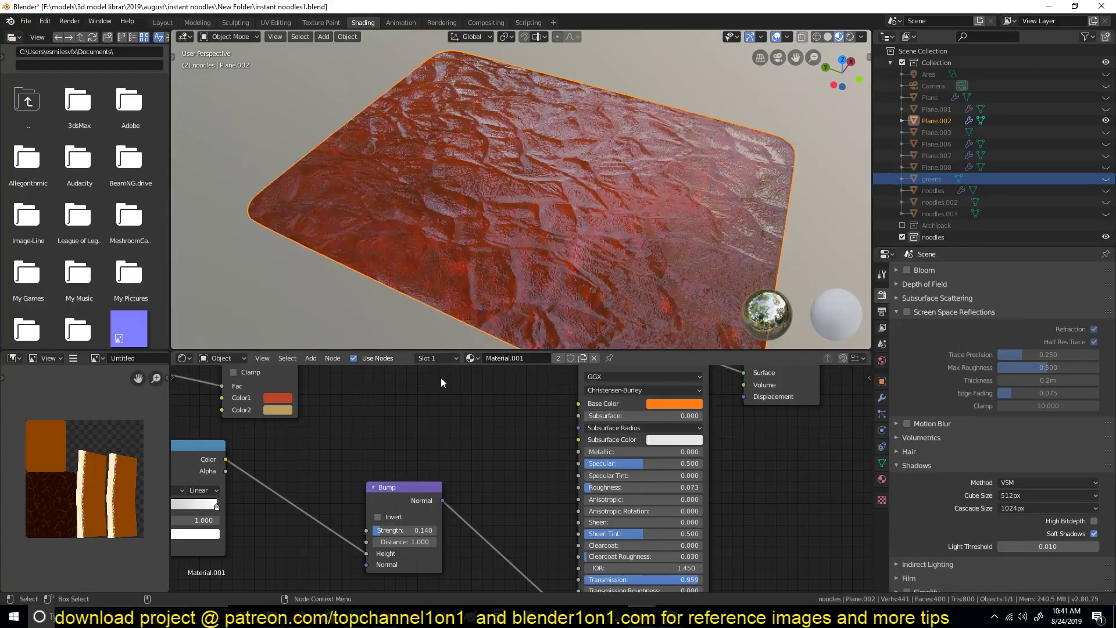
{"action": "middle_click_drag", "start_coordinate": [505, 186], "coordinate": [555, 199]}
{"action": "middle_click_drag", "start_coordinate": [584, 489], "coordinate": [567, 496]}
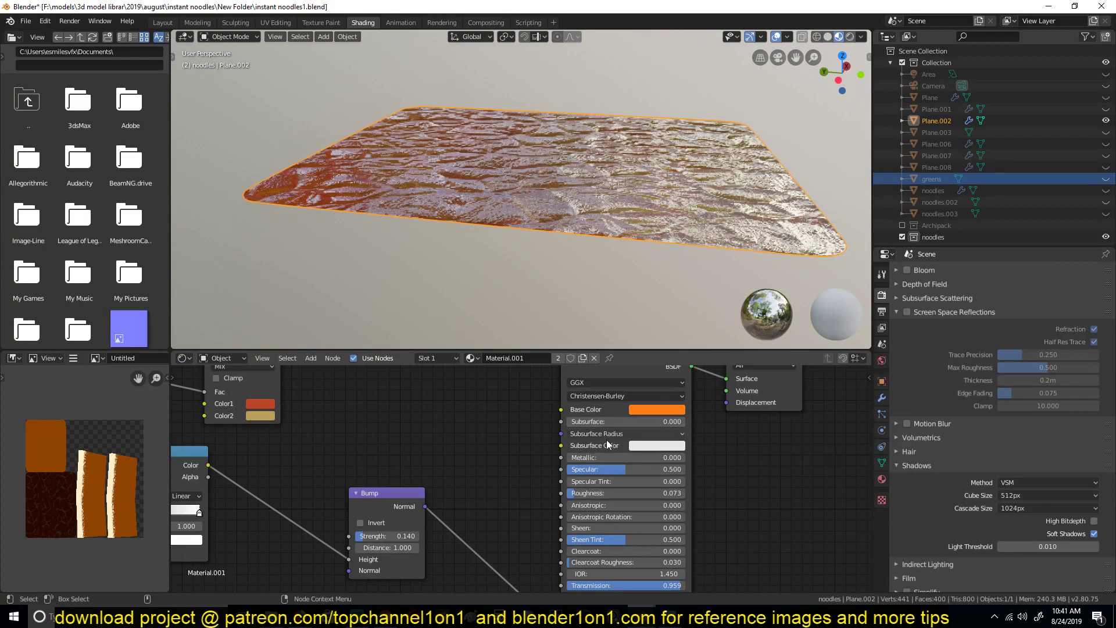
{"action": "middle_click_drag", "start_coordinate": [620, 508], "coordinate": [600, 434]}
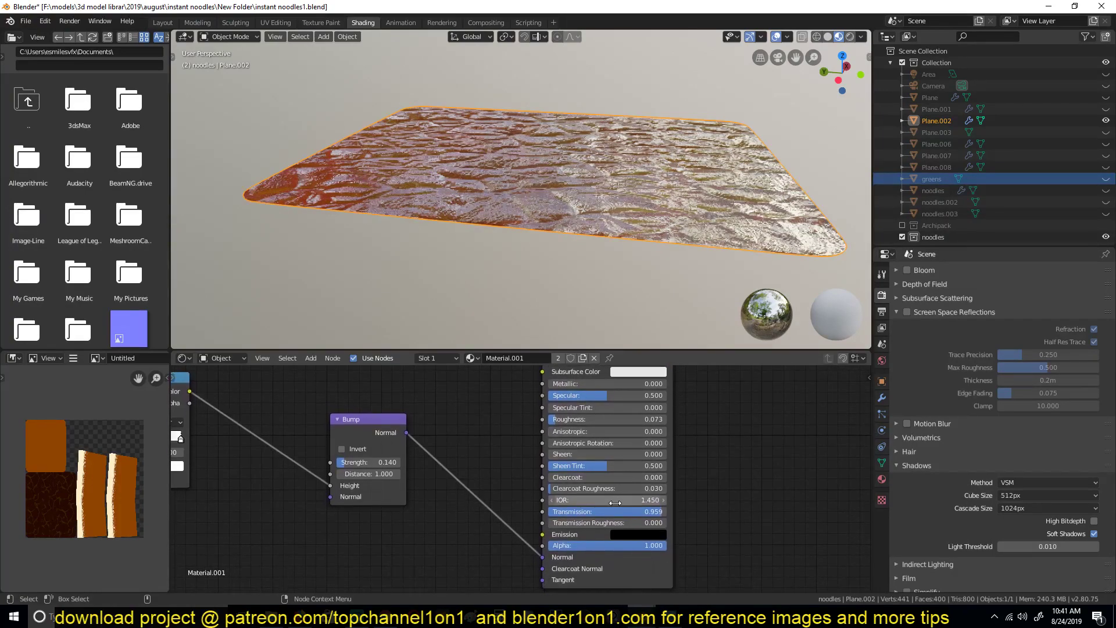
{"action": "middle_click_drag", "start_coordinate": [605, 370], "coordinate": [616, 451]}
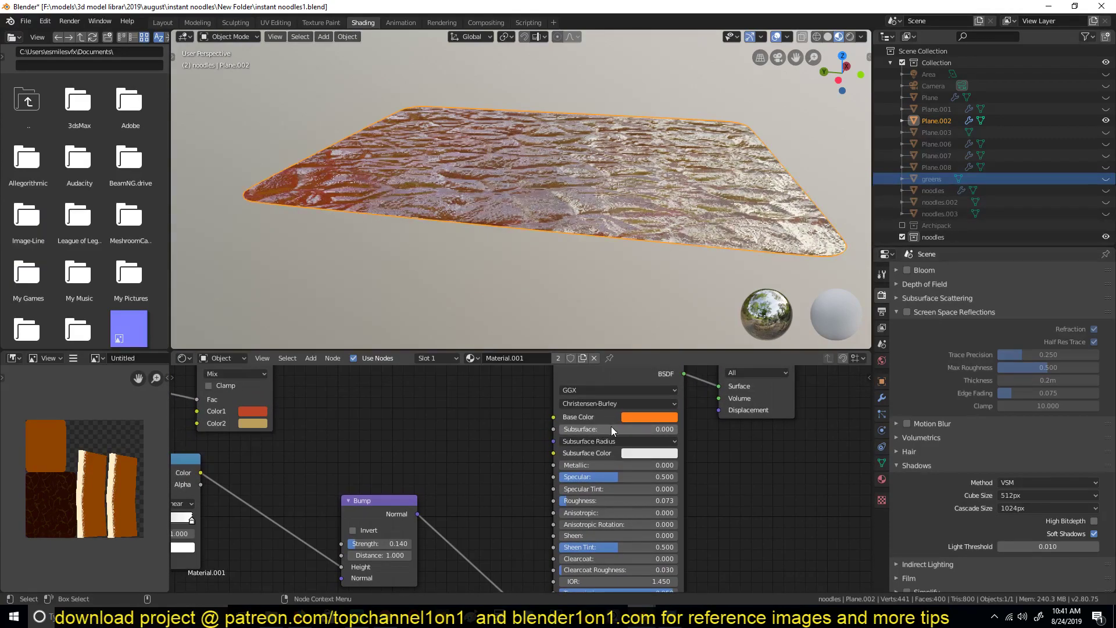
{"action": "middle_click_drag", "start_coordinate": [617, 533], "coordinate": [610, 466]}
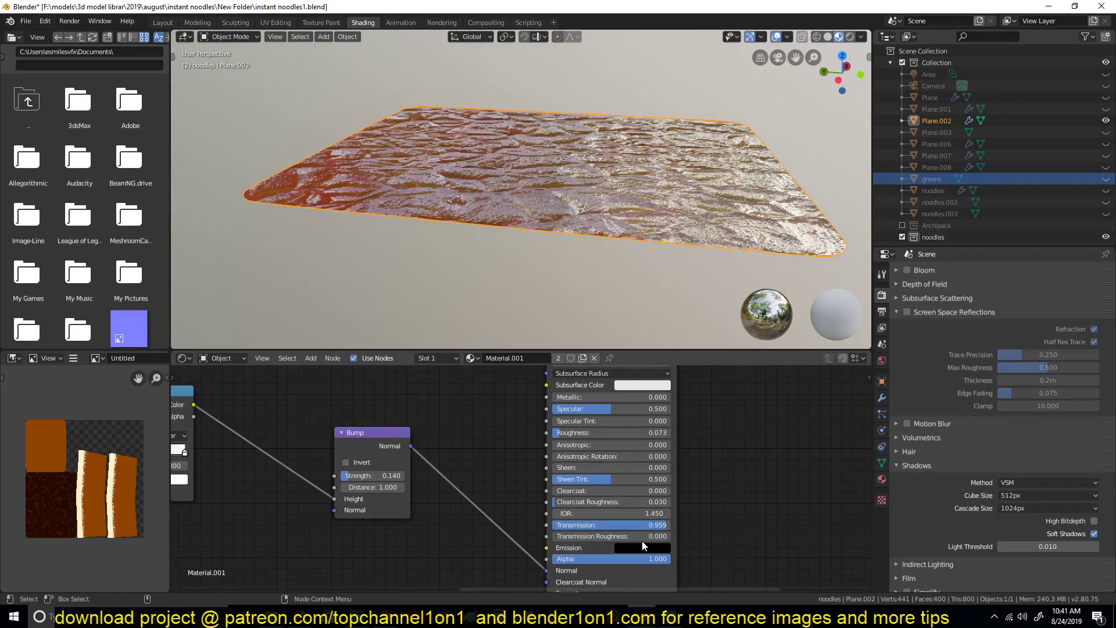
{"action": "scroll", "coordinate": [646, 541], "scroll_direction": "down", "scroll_amount": 1}
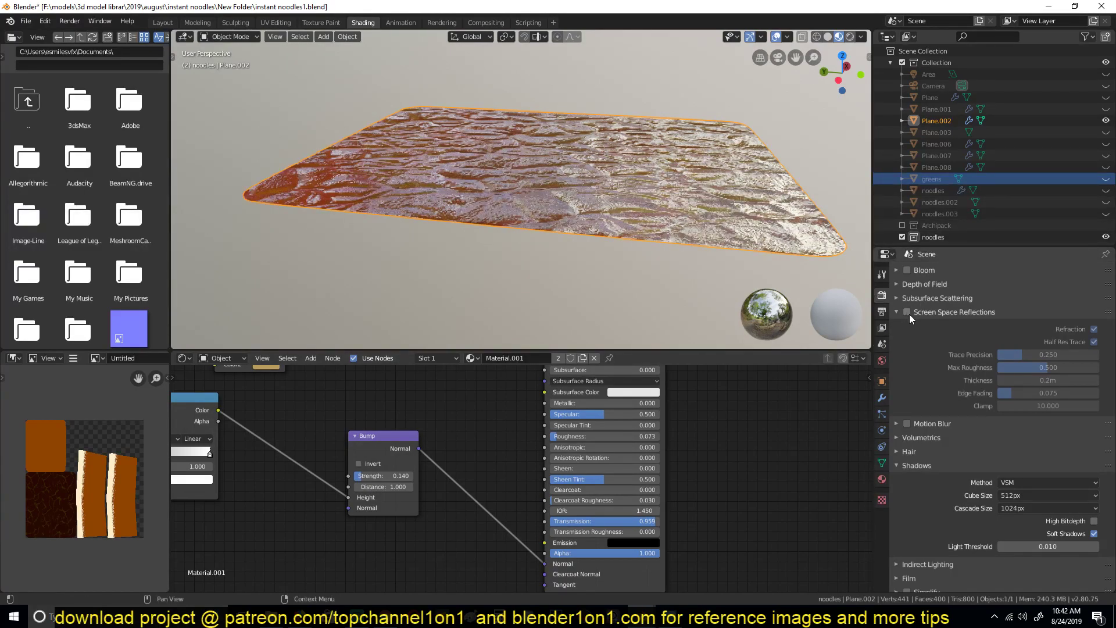
Step: Enable Screen Space Reflections in the render settings for the transmissive sauce surface
{"action": "middle_click_drag", "start_coordinate": [694, 242], "coordinate": [644, 291]}
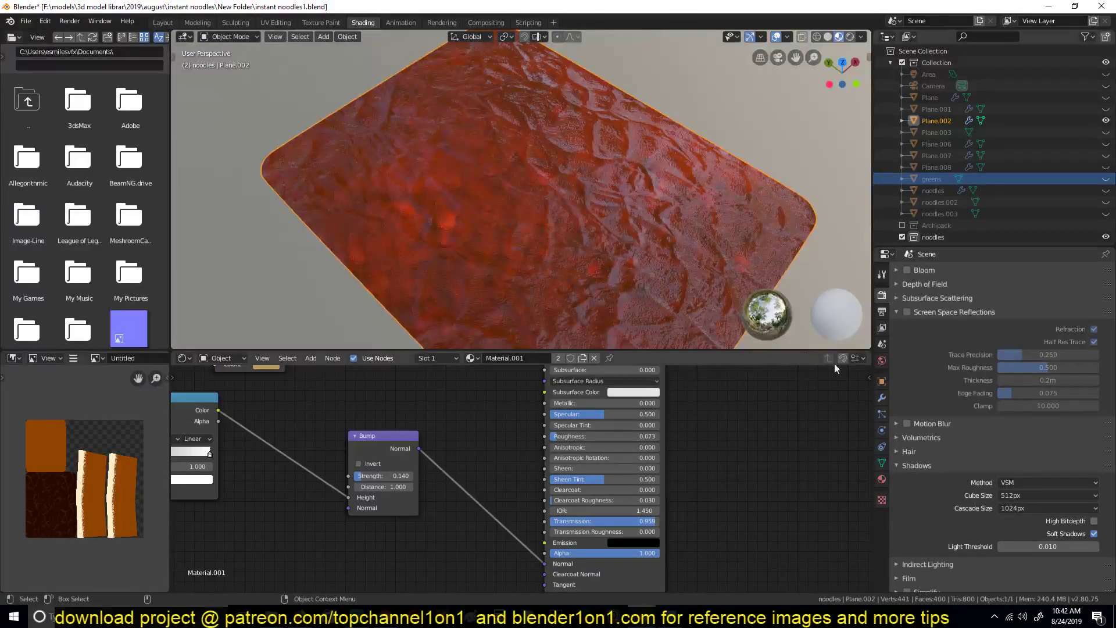
{"action": "left_click", "coordinate": [906, 316]}
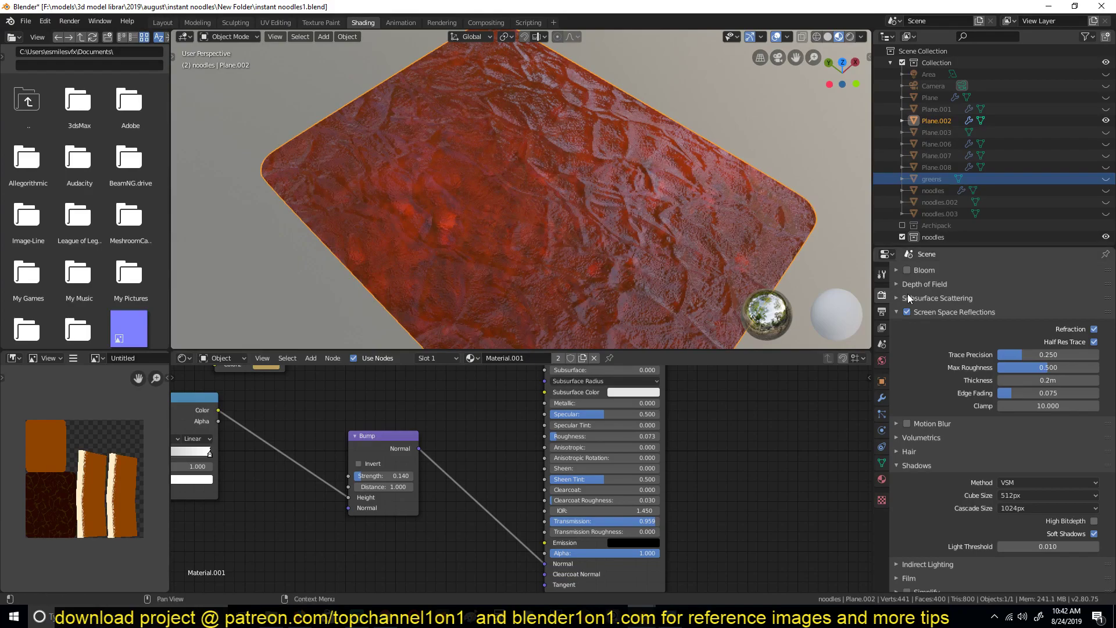
Step: Set the Principled BSDF's Transmission to 1
{"action": "scroll", "coordinate": [930, 294], "scroll_direction": "up", "scroll_amount": 4}
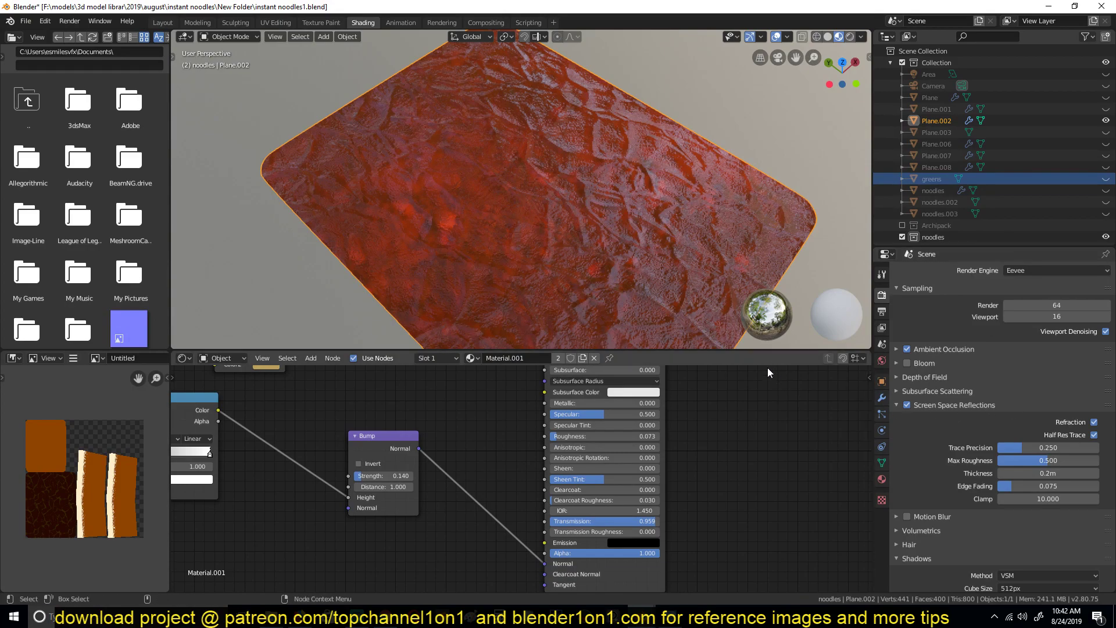
{"action": "scroll", "coordinate": [529, 298], "scroll_direction": "up", "scroll_amount": 3}
{"action": "middle_click_drag", "start_coordinate": [529, 299], "coordinate": [534, 275]}
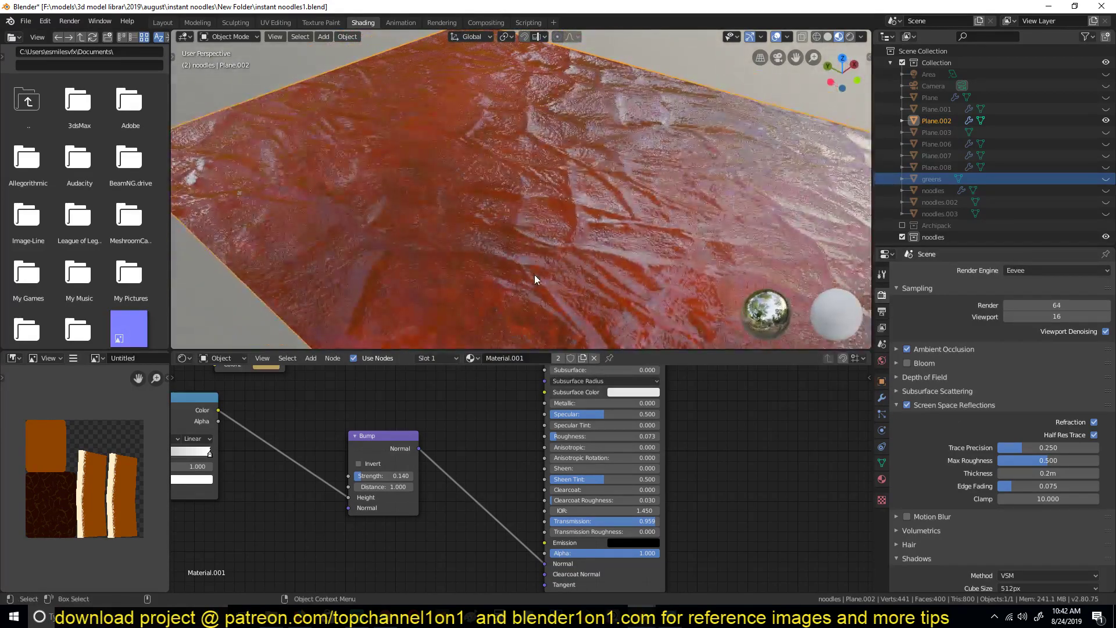
{"action": "scroll", "coordinate": [543, 465], "scroll_direction": "down", "scroll_amount": 3}
{"action": "middle_click_drag", "start_coordinate": [429, 488], "coordinate": [463, 502]}
{"action": "middle_click_drag", "start_coordinate": [523, 526], "coordinate": [534, 546]}
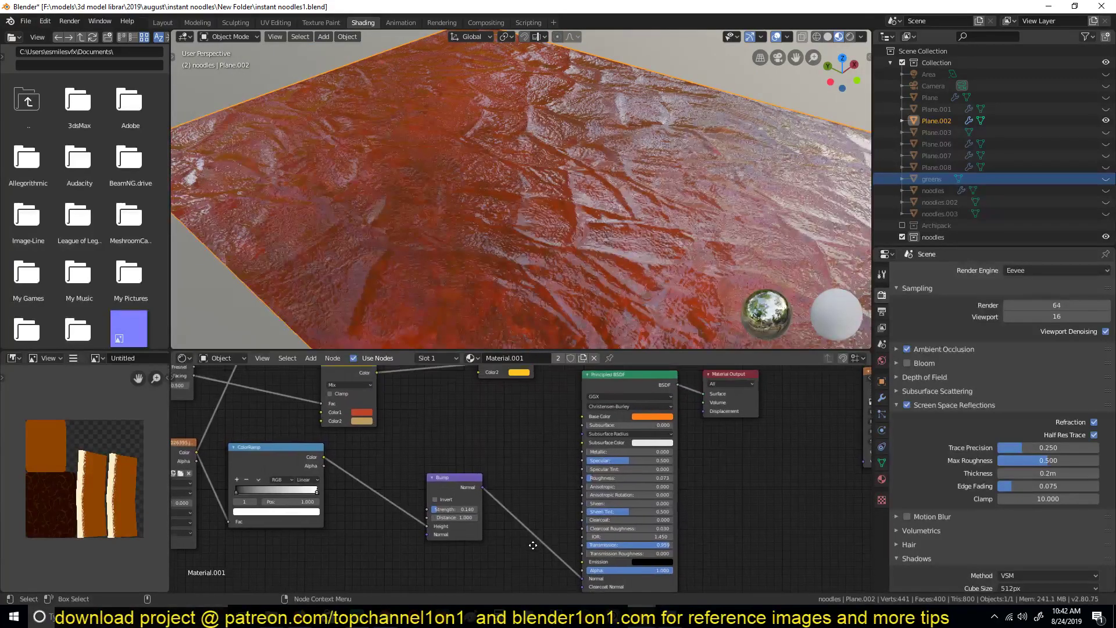
{"action": "left_click", "coordinate": [661, 547]}
{"action": "type", "text": "1"}
{"action": "key", "text": "Return"}
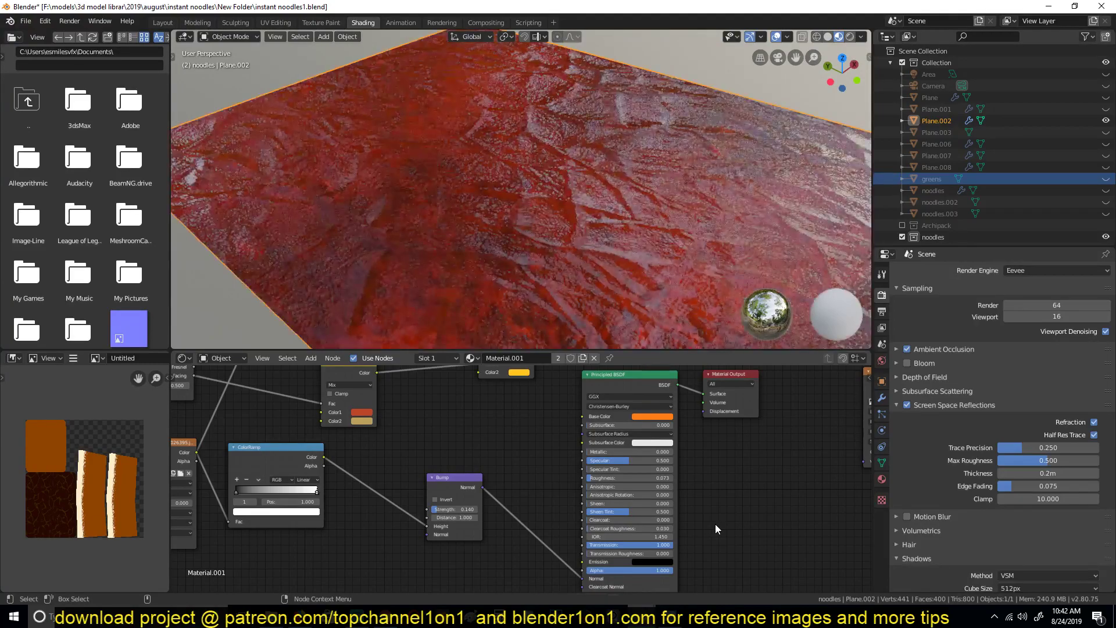
Step: Set the Principled BSDF's Transmission to 0 to see the plane without transmission
{"action": "left_click", "coordinate": [639, 545]}
{"action": "type", "text": "0"}
{"action": "key", "text": "Return"}
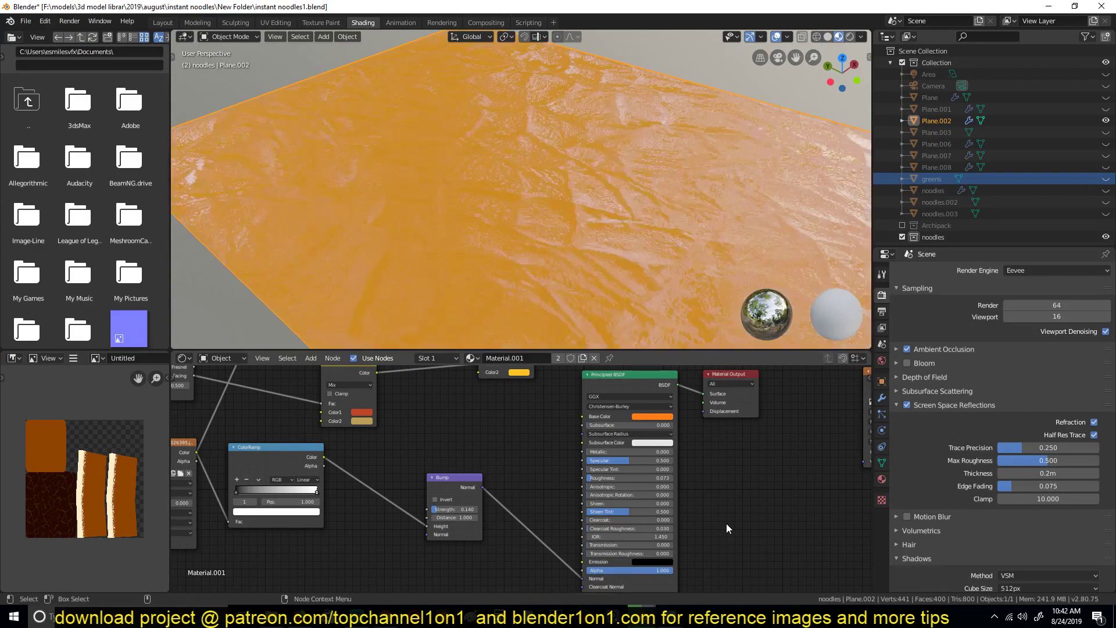
{"action": "middle_click_drag", "start_coordinate": [320, 143], "coordinate": [371, 135]}
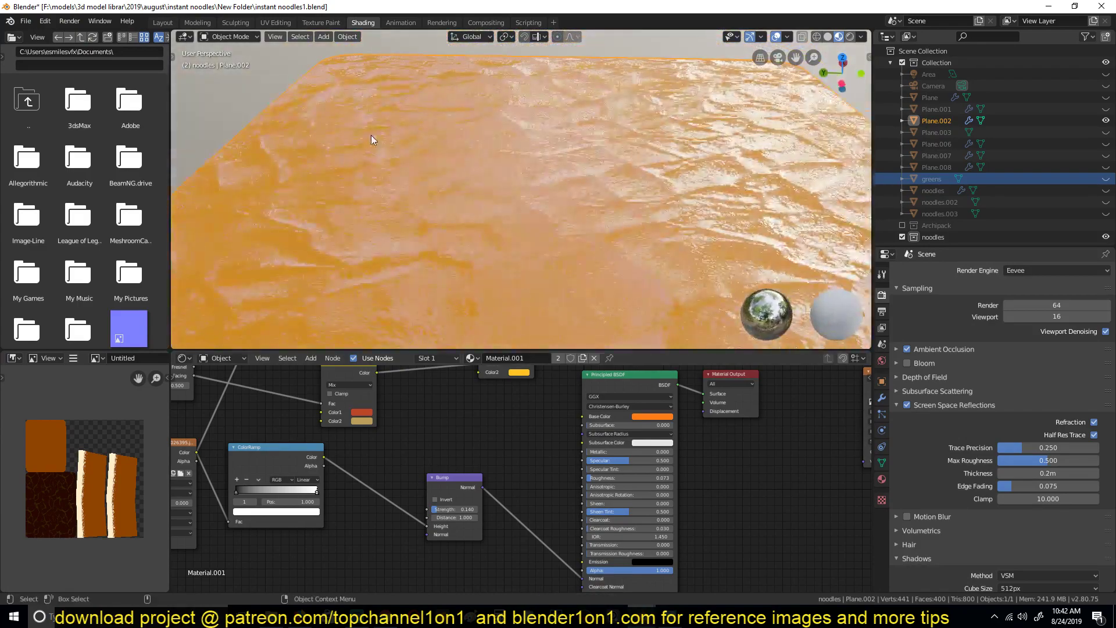
Step: Change the Principled BSDF's Base Color to a very pale pink and deselect the plane
{"action": "left_click", "coordinate": [653, 414]}
{"action": "left_click", "coordinate": [669, 329]}
{"action": "scroll", "coordinate": [580, 176], "scroll_direction": "down", "scroll_amount": 3}
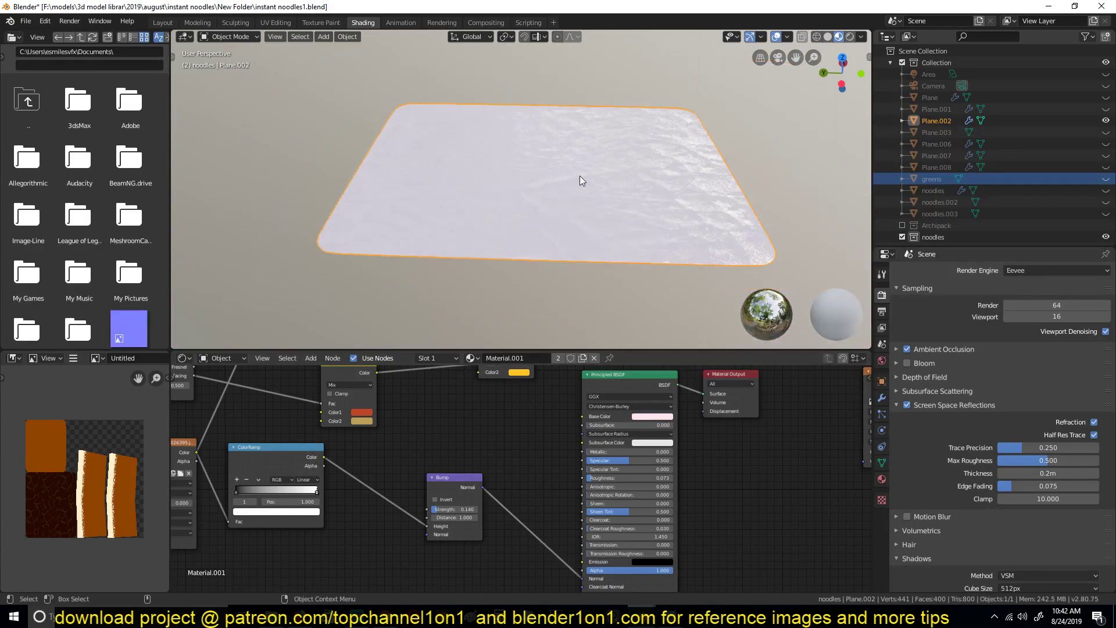
{"action": "middle_click_drag", "start_coordinate": [580, 176], "coordinate": [672, 202]}
{"action": "key", "text": "alt+a"}
{"action": "mouse_move", "coordinate": [563, 192]}
{"action": "middle_mouse_down"}
{"action": "mouse_move", "coordinate": [595, 169]}
{"action": "mouse_move", "coordinate": [549, 179]}
{"action": "middle_mouse_up"}
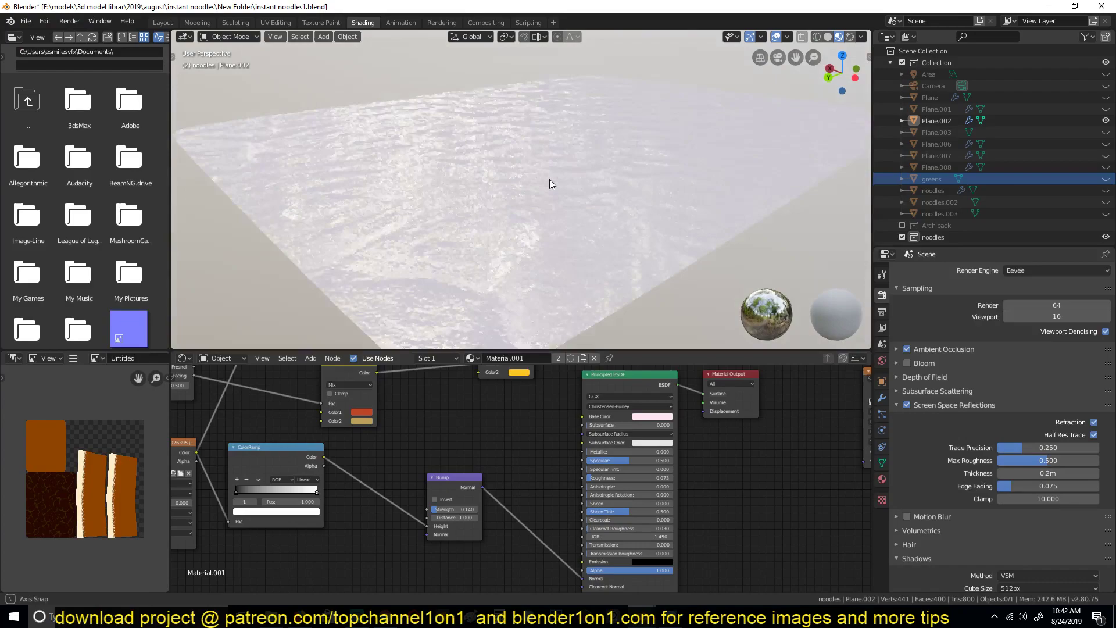
Step: Set the Principled BSDF's Transmission to 0.9 and inspect the surface from another angle
{"action": "middle_click_drag", "start_coordinate": [656, 454], "coordinate": [623, 410]}
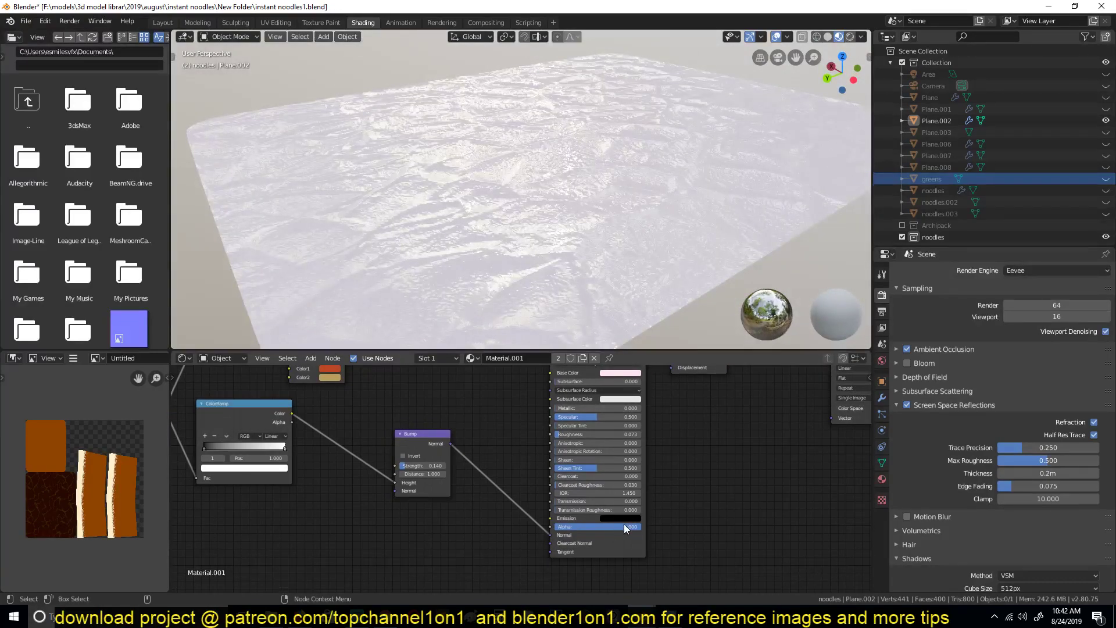
{"action": "scroll", "coordinate": [623, 524], "scroll_direction": "up", "scroll_amount": 2}
{"action": "double_click", "coordinate": [613, 512]}
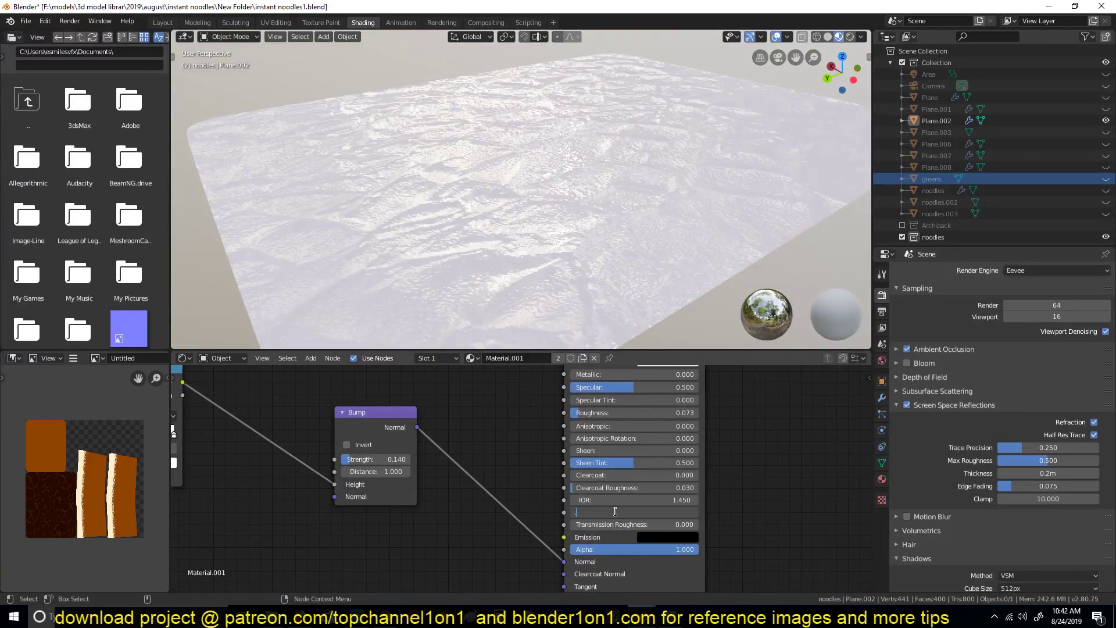
{"action": "key", "text": "Return"}
{"action": "middle_click_drag", "start_coordinate": [605, 233], "coordinate": [488, 221]}
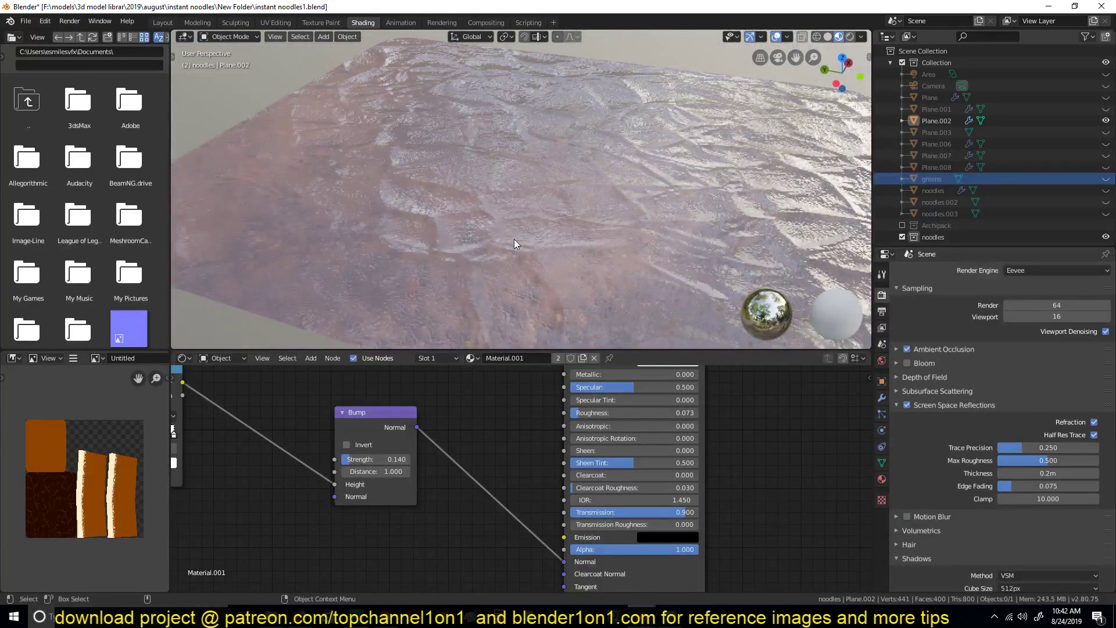
Step: Preview the image texture on the plane, followed by the output of the ColorRamp that feeds the final Mix node's factor
{"action": "scroll", "coordinate": [474, 454], "scroll_direction": "down", "scroll_amount": 3}
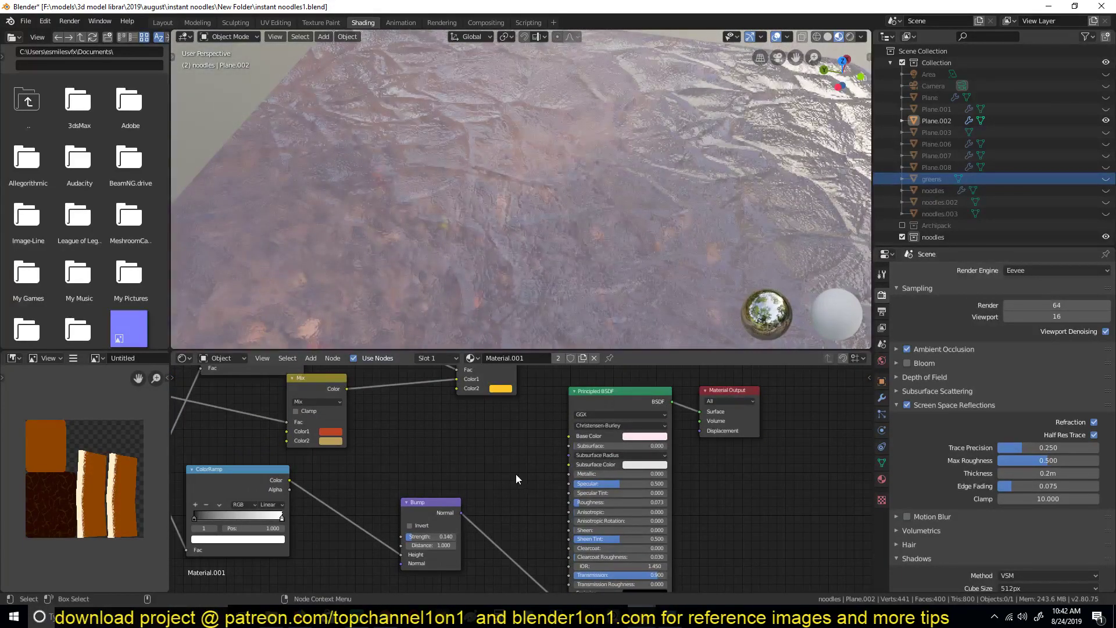
{"action": "middle_click_drag", "start_coordinate": [516, 475], "coordinate": [462, 443]}
{"action": "middle_click_drag", "start_coordinate": [680, 441], "coordinate": [619, 418]}
{"action": "left_click", "coordinate": [371, 498], "text": "ctrl+shift"}
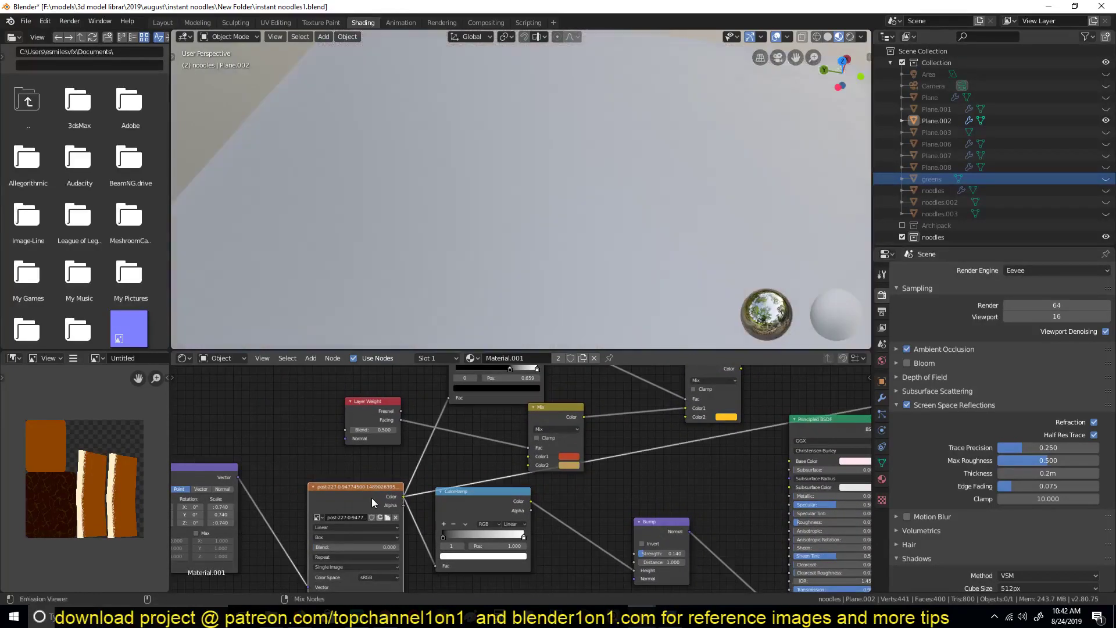
{"action": "middle_click_drag", "start_coordinate": [473, 424], "coordinate": [428, 469]}
{"action": "middle_click_drag", "start_coordinate": [333, 508], "coordinate": [344, 529]}
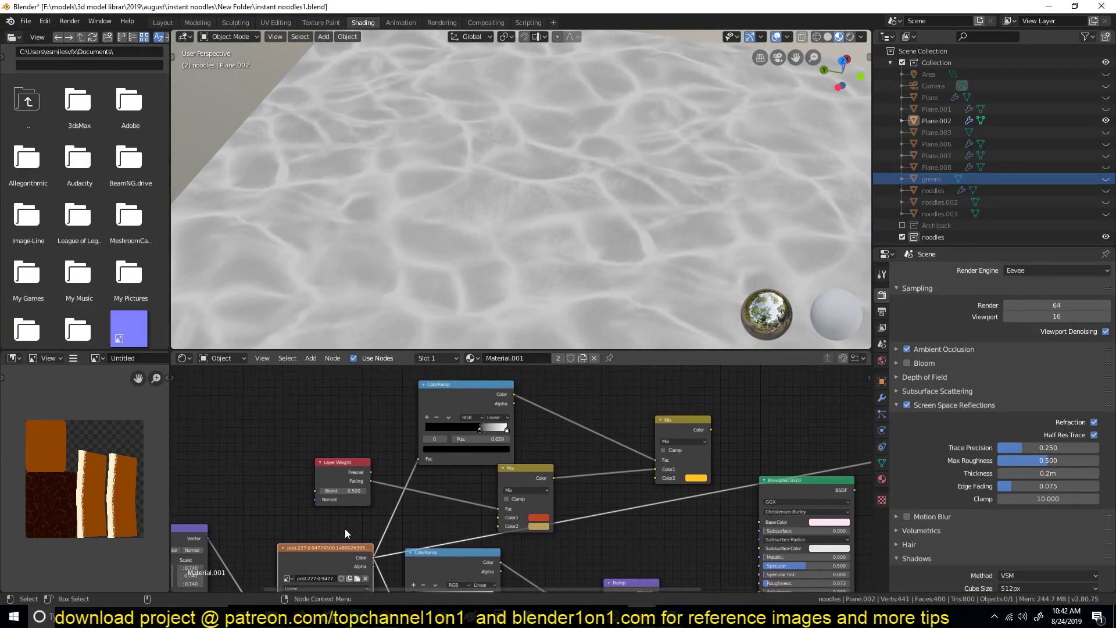
{"action": "left_click", "coordinate": [459, 396], "text": "ctrl+shift"}
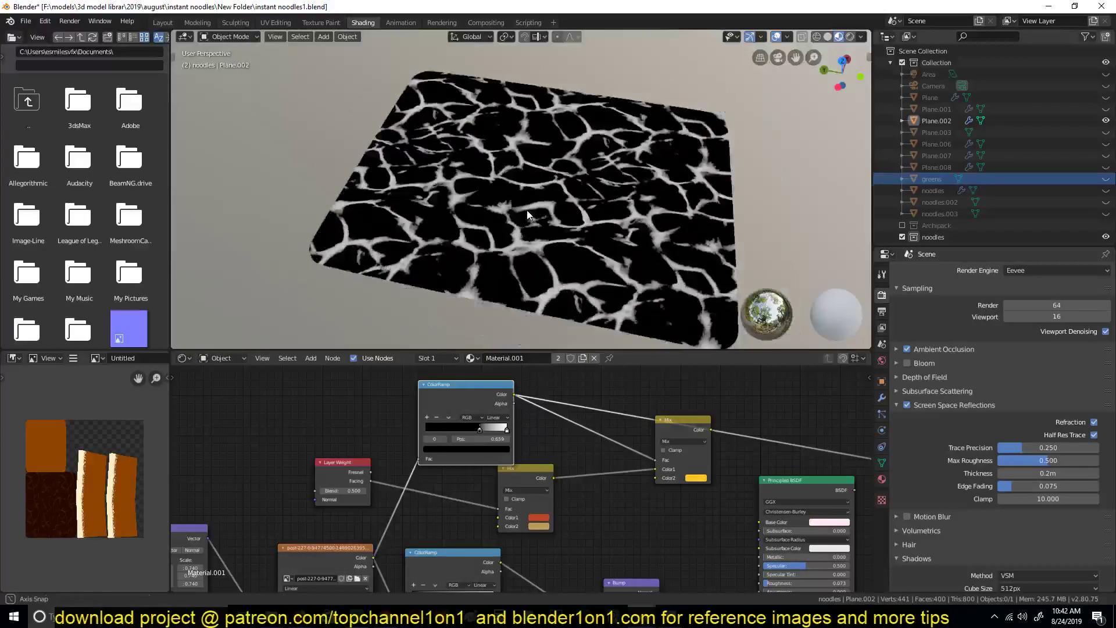
{"action": "scroll", "coordinate": [481, 217], "scroll_direction": "up", "scroll_amount": 4}
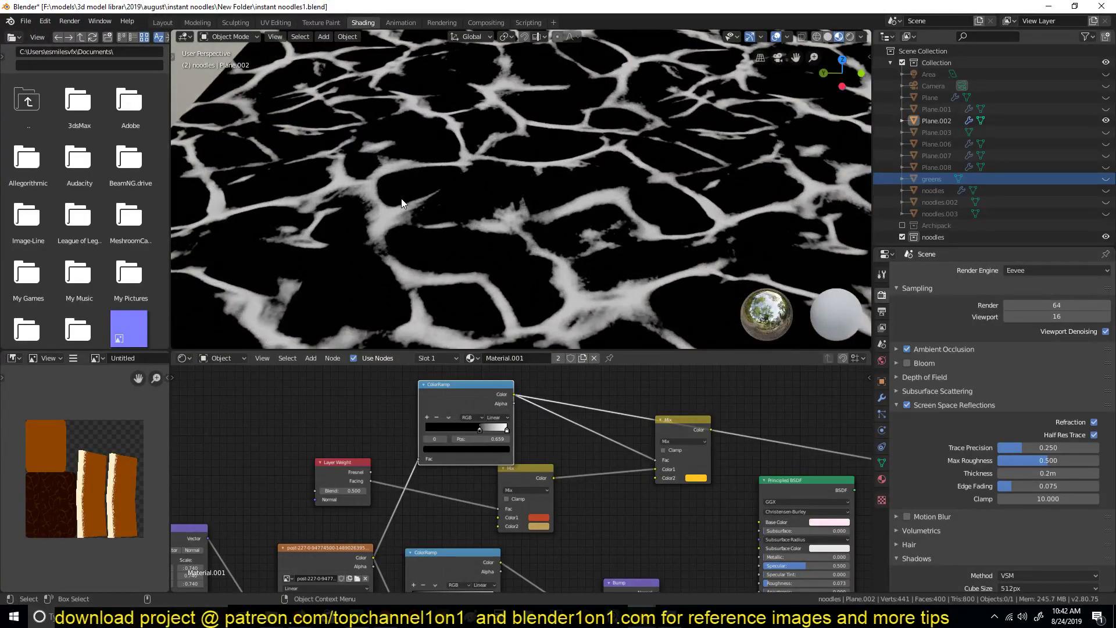
Step: Preview the Layer Weight node's Fresnel and Facing outputs on the plane
{"action": "middle_click_drag", "start_coordinate": [625, 464], "coordinate": [573, 456]}
{"action": "middle_click_drag", "start_coordinate": [314, 515], "coordinate": [326, 482]}
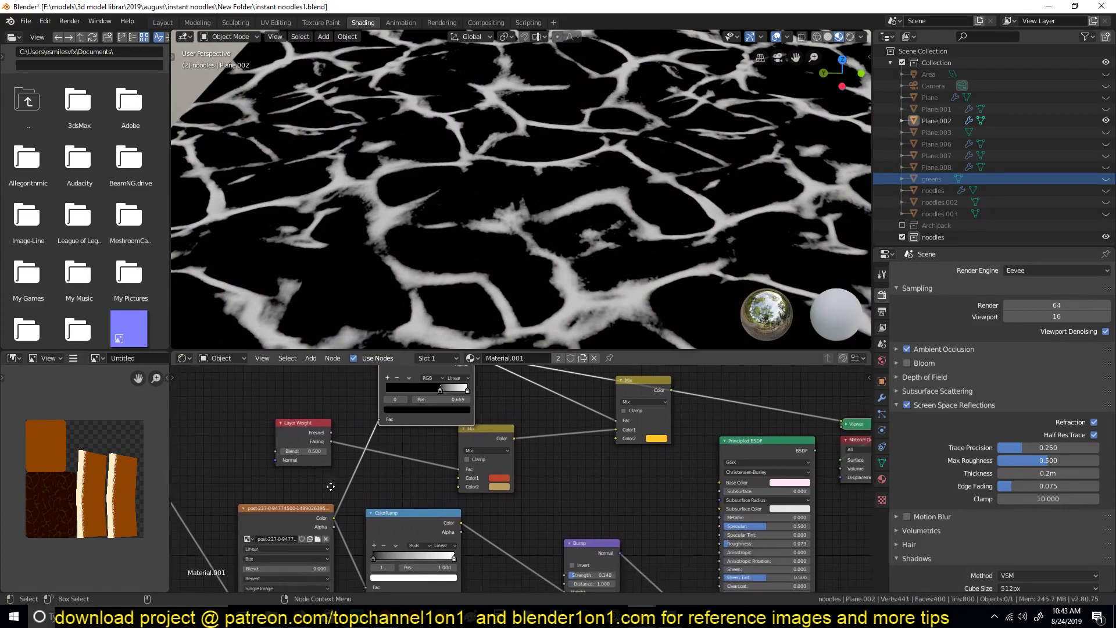
{"action": "left_click", "coordinate": [305, 436], "text": "ctrl+shift"}
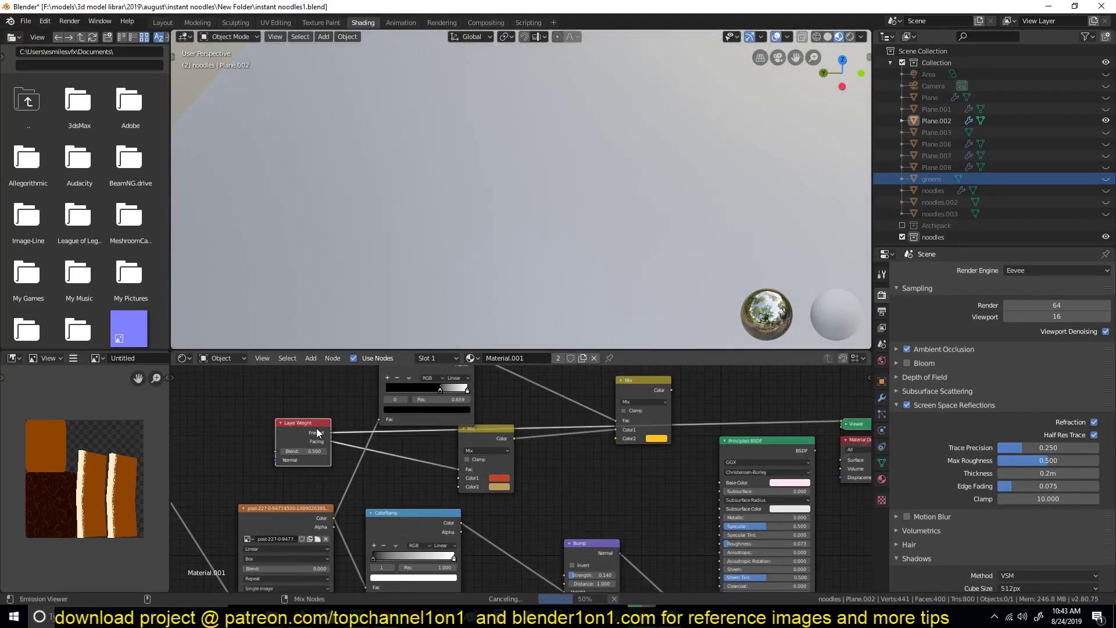
{"action": "left_click", "coordinate": [316, 433], "text": "ctrl+shift"}
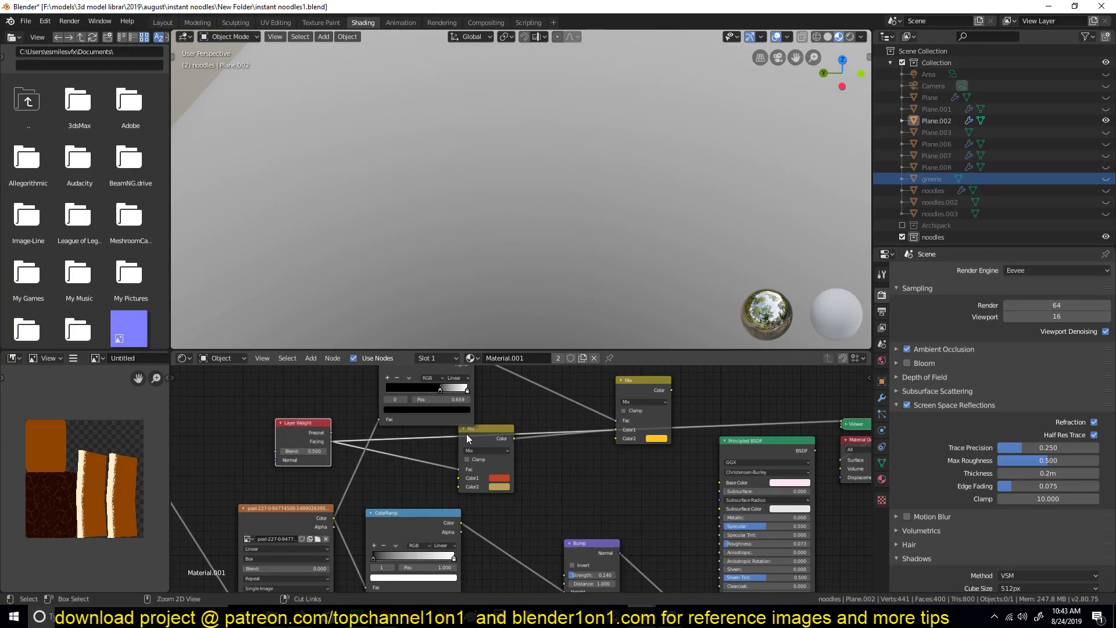
Step: Preview the red and tan Mix node on the plane and examine its color blend from different viewing angles
{"action": "left_click", "coordinate": [484, 431], "text": "ctrl+shift"}
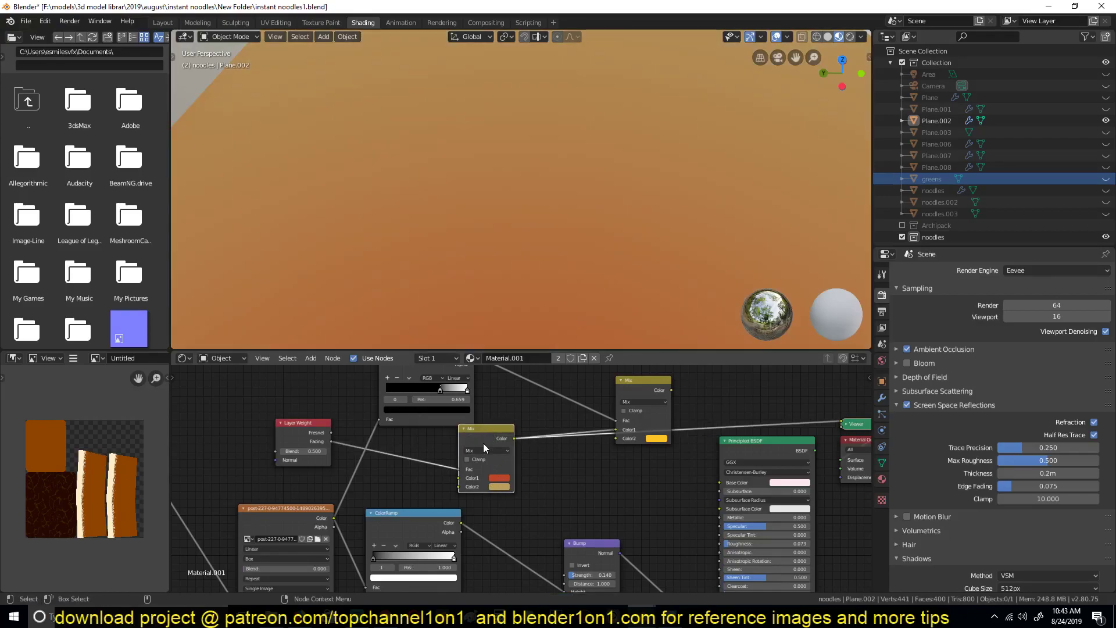
{"action": "scroll", "coordinate": [500, 212], "scroll_direction": "down", "scroll_amount": 5}
{"action": "middle_click_drag", "start_coordinate": [536, 216], "coordinate": [439, 181]}
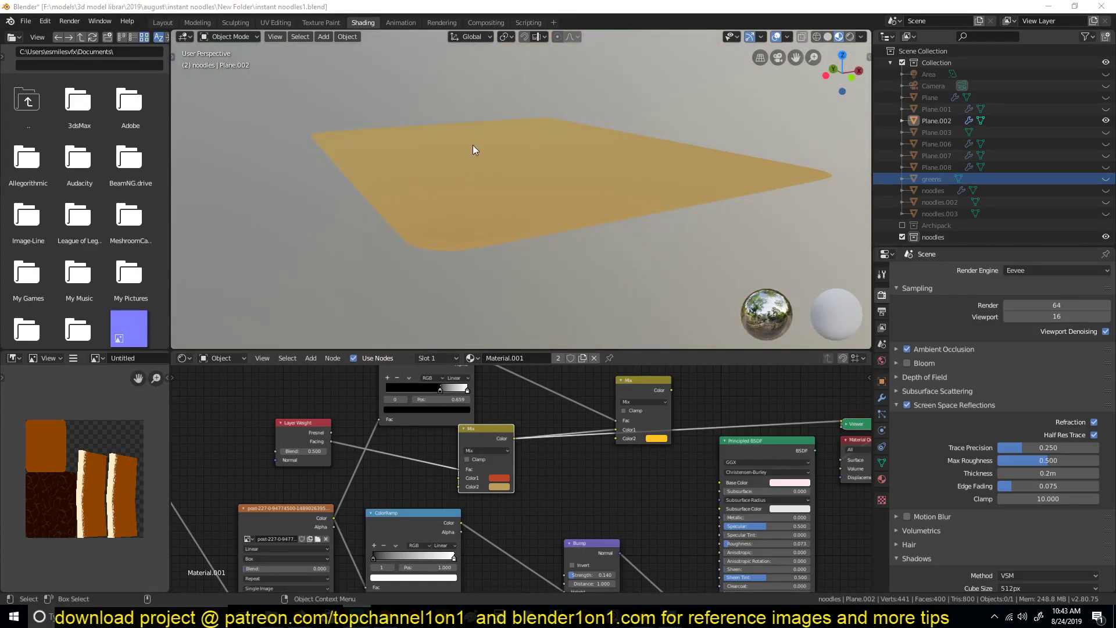
{"action": "middle_click_drag", "start_coordinate": [411, 172], "coordinate": [430, 212]}
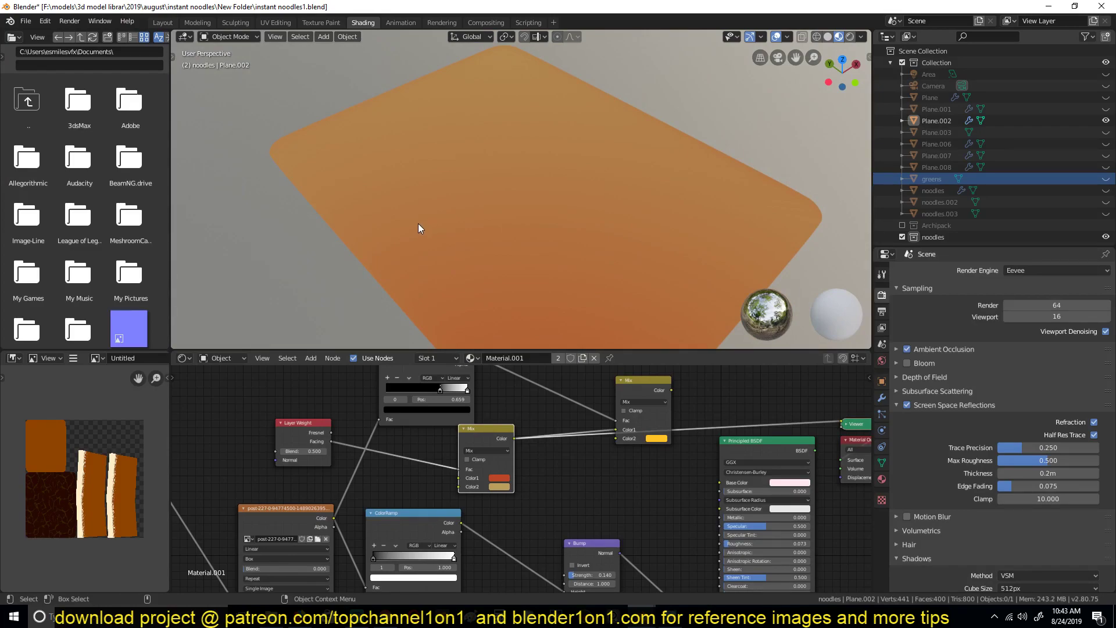
{"action": "mouse_move", "coordinate": [424, 225]}
{"action": "middle_mouse_down"}
{"action": "mouse_move", "coordinate": [443, 192]}
{"action": "mouse_move", "coordinate": [436, 174]}
{"action": "mouse_move", "coordinate": [526, 226]}
{"action": "mouse_move", "coordinate": [643, 192]}
{"action": "mouse_move", "coordinate": [611, 246]}
{"action": "mouse_move", "coordinate": [489, 192]}
{"action": "mouse_move", "coordinate": [434, 219]}
{"action": "middle_mouse_up"}
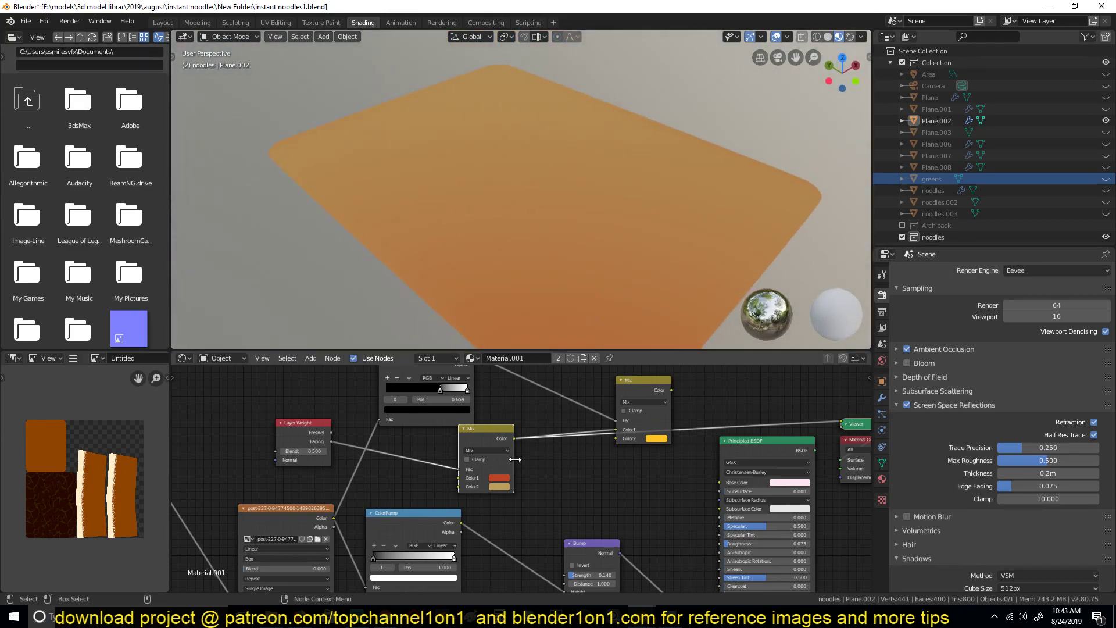
Step: Preview the final Mix node with the yellow second color and examine its vein pattern on the plane
{"action": "middle_click_drag", "start_coordinate": [512, 480], "coordinate": [407, 525]}
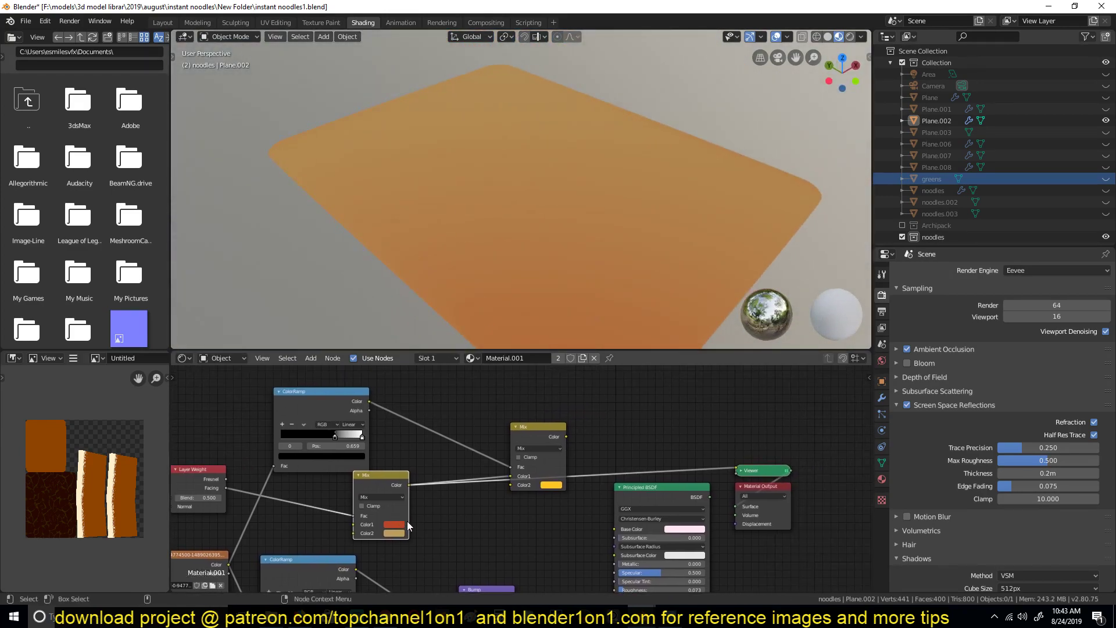
{"action": "left_click", "coordinate": [535, 427], "text": "ctrl+shift"}
{"action": "middle_click_drag", "start_coordinate": [505, 479], "coordinate": [556, 463]}
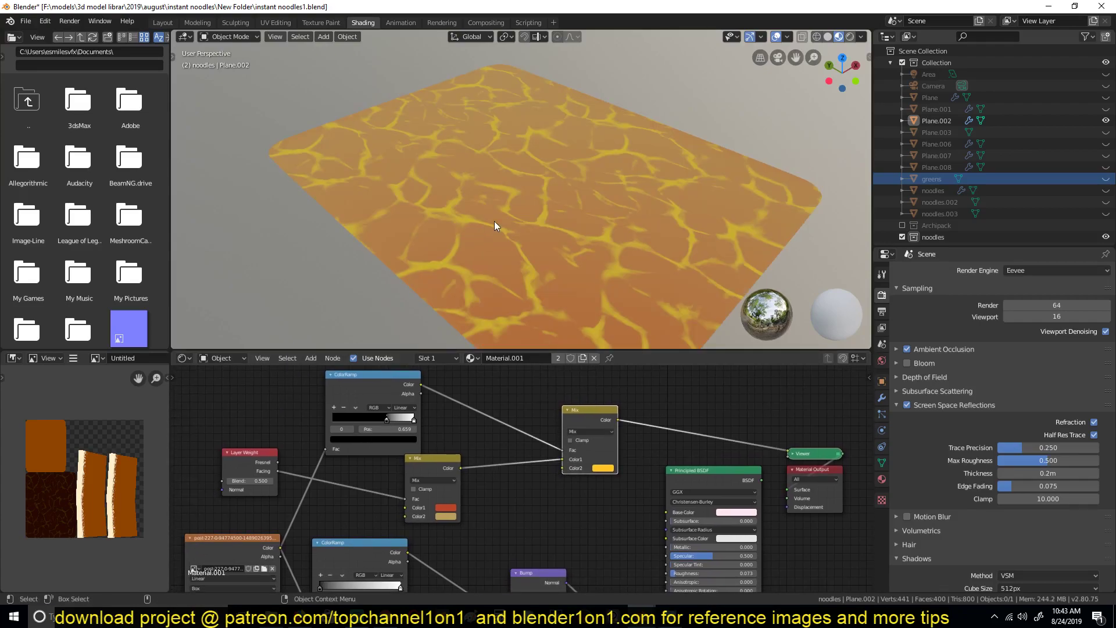
{"action": "scroll", "coordinate": [484, 227], "scroll_direction": "up", "scroll_amount": 3}
{"action": "middle_click_drag", "start_coordinate": [498, 225], "coordinate": [519, 221]}
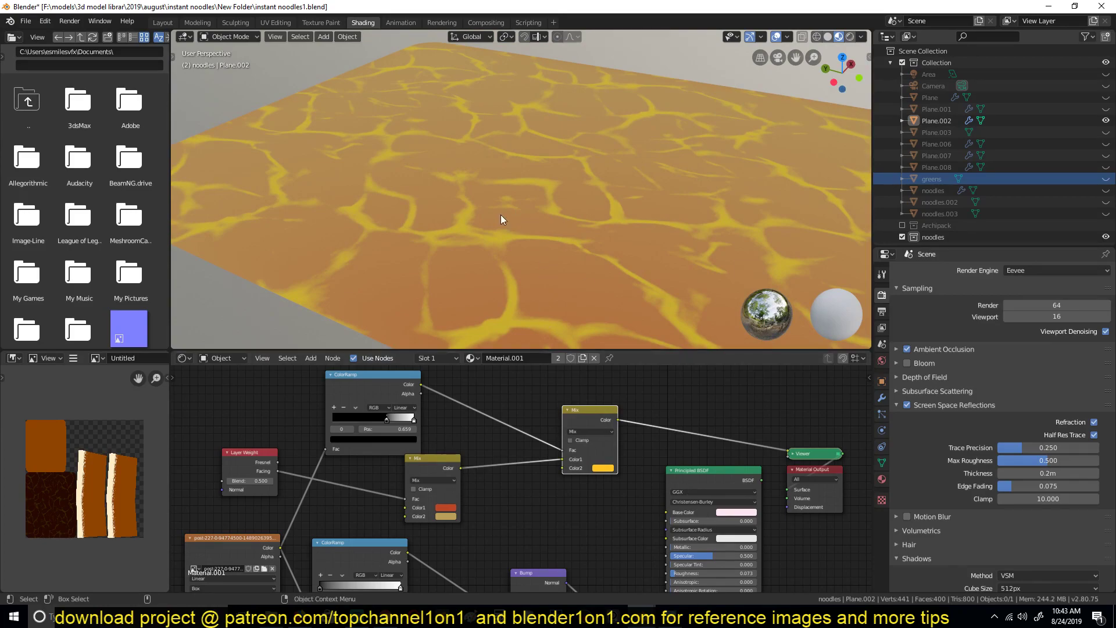
{"action": "middle_click_drag", "start_coordinate": [504, 219], "coordinate": [550, 217]}
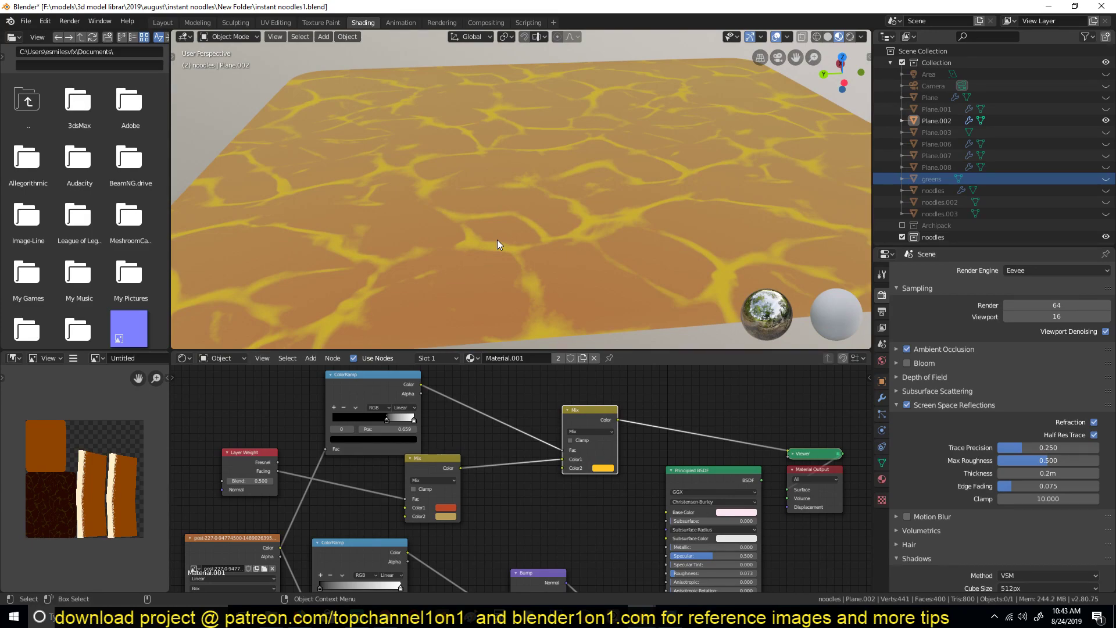
Step: Compare the raw image texture with its high-contrast ColorRamp version on the plane once more
{"action": "middle_click_drag", "start_coordinate": [327, 451], "coordinate": [344, 432]}
{"action": "left_click", "coordinate": [259, 541], "text": "ctrl+shift"}
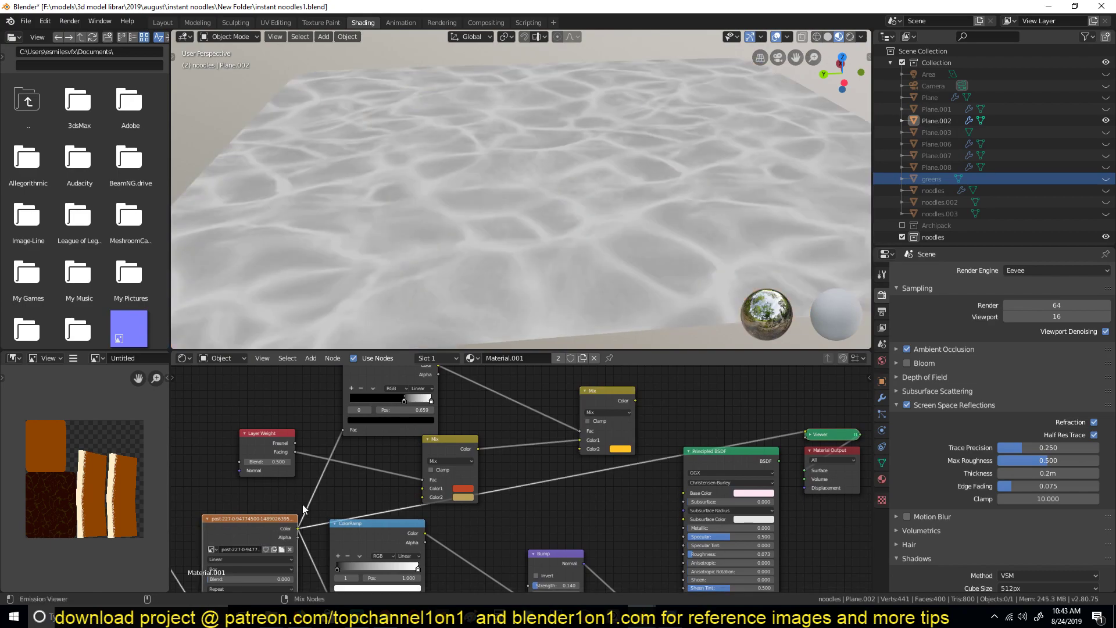
{"action": "left_click", "coordinate": [387, 395], "text": "ctrl+shift"}
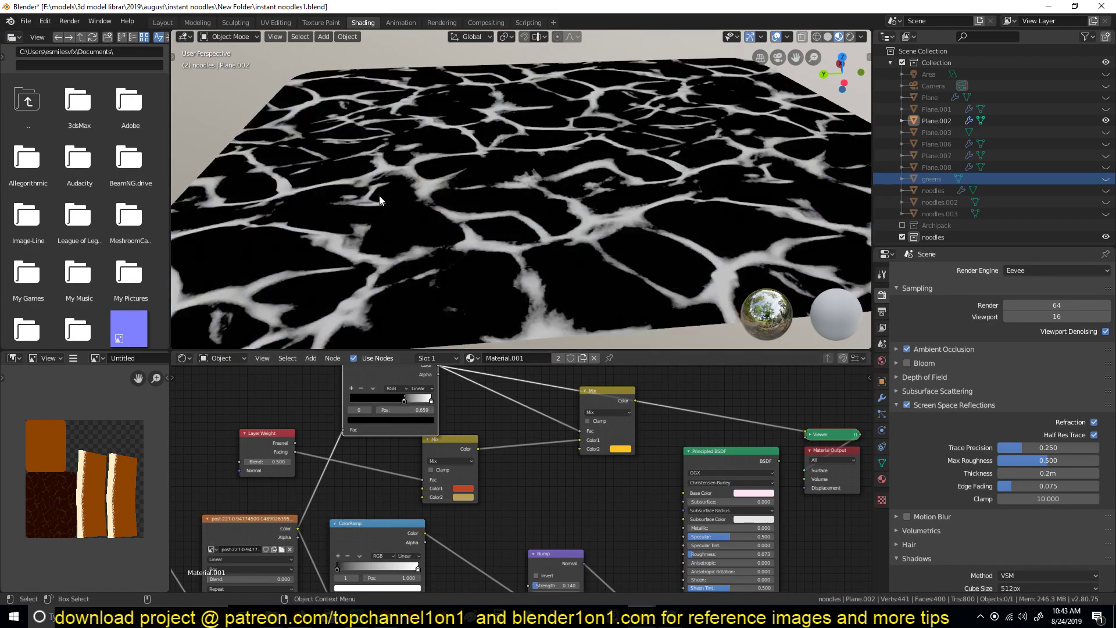
{"action": "middle_click_drag", "start_coordinate": [380, 195], "coordinate": [493, 210]}
{"action": "middle_click_drag", "start_coordinate": [502, 422], "coordinate": [504, 439]}
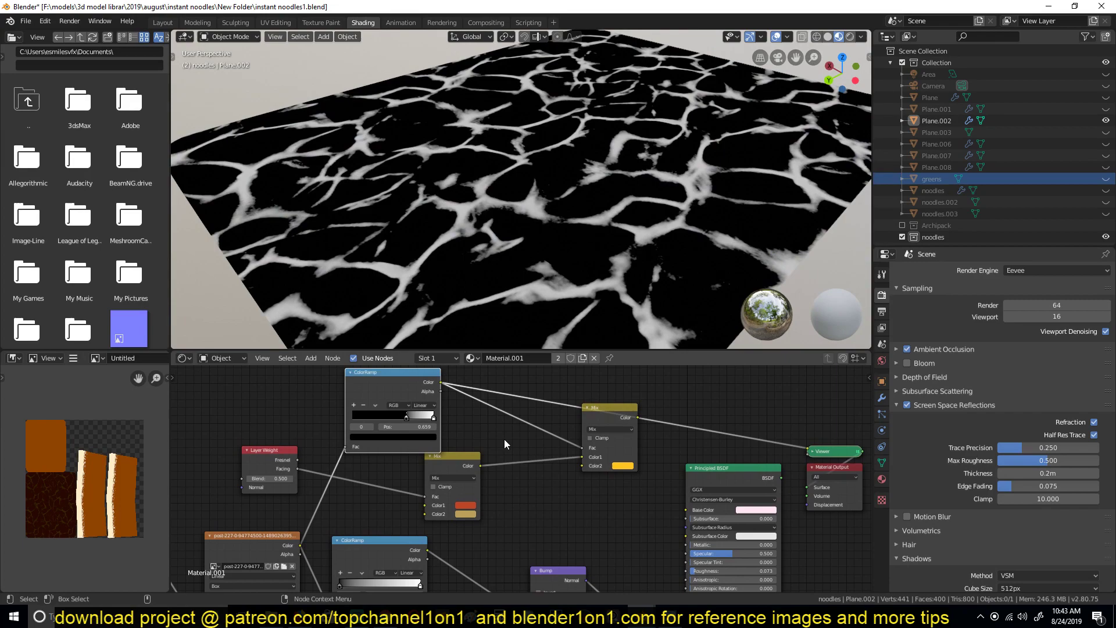
Step: Compare the final Mix node's output with the red and tan Mix node's, and return the preview to the final Mix
{"action": "left_click", "coordinate": [613, 417], "text": "ctrl+shift"}
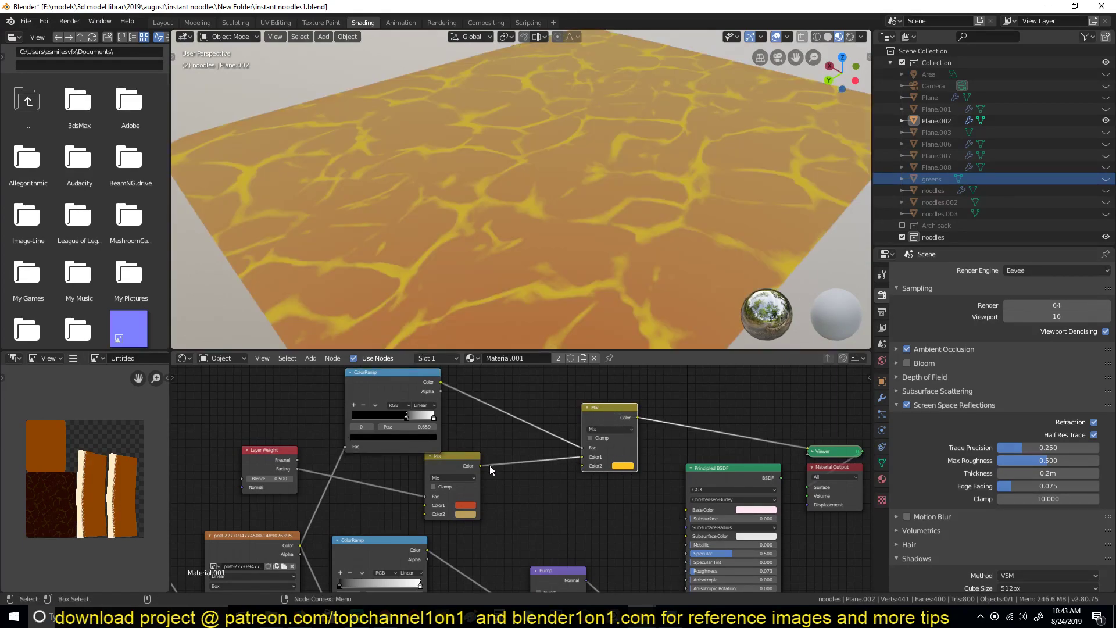
{"action": "left_click", "coordinate": [472, 463], "text": "ctrl+shift"}
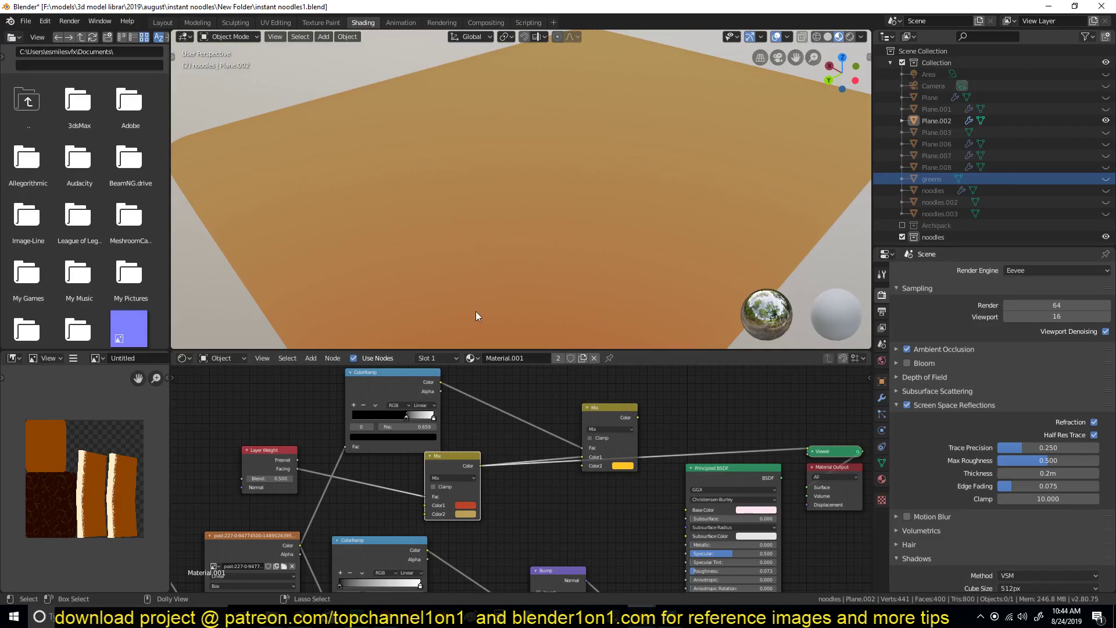
{"action": "left_click", "coordinate": [609, 416], "text": "ctrl+shift"}
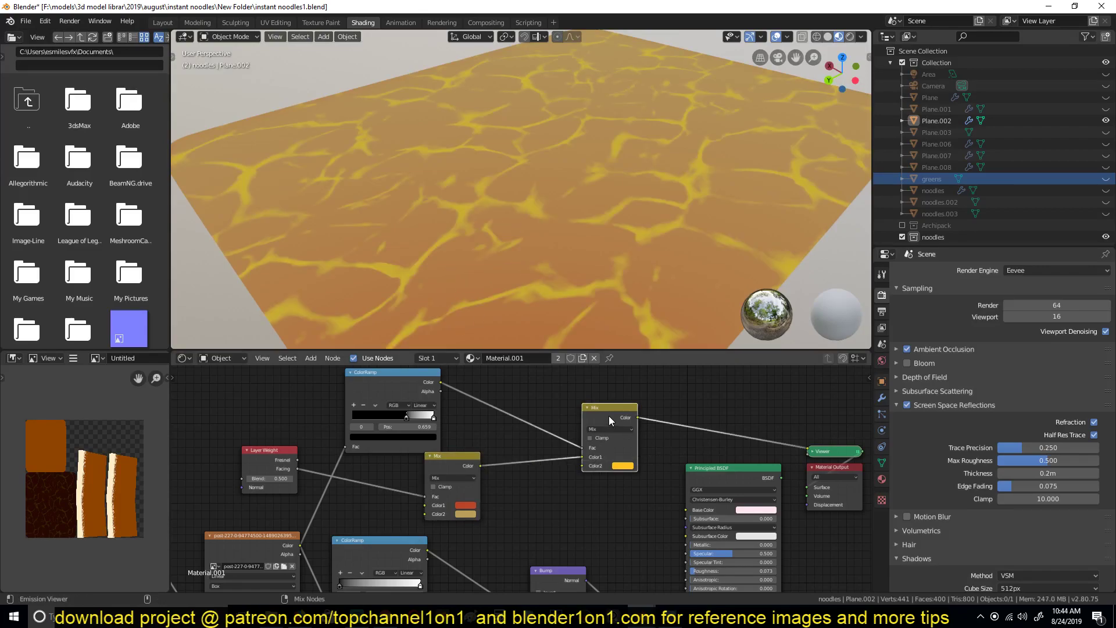
{"action": "middle_click_drag", "start_coordinate": [549, 183], "coordinate": [573, 175]}
Step: Connect the final Mix node's Color output to the Principled BSDF's Base Color
{"action": "middle_click_drag", "start_coordinate": [726, 500], "coordinate": [678, 456]}
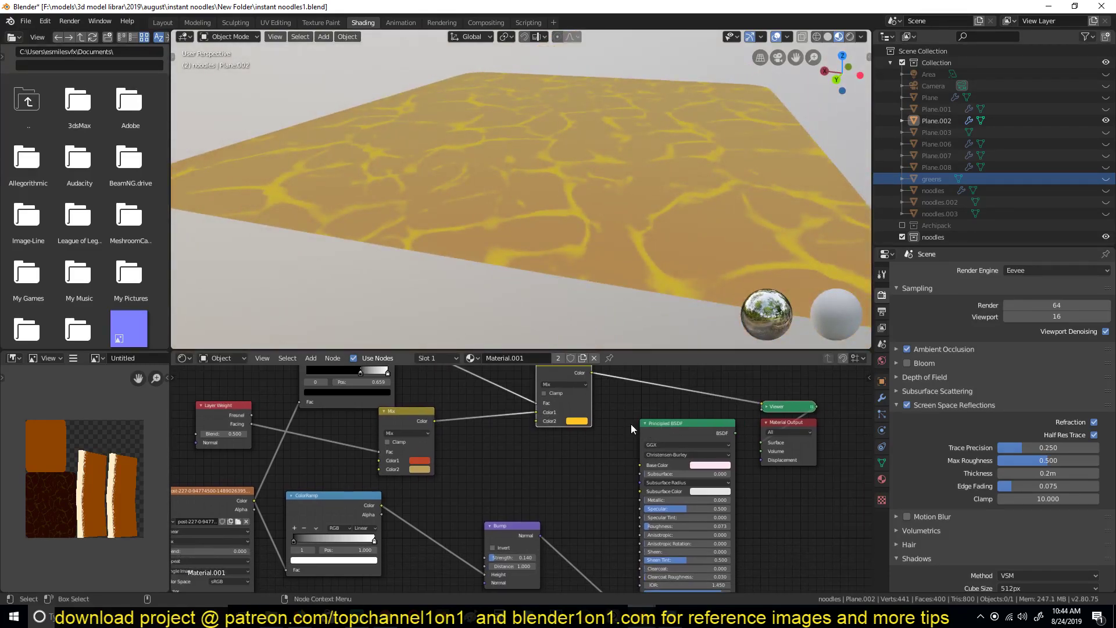
{"action": "middle_click_drag", "start_coordinate": [594, 382], "coordinate": [572, 395]}
{"action": "left_click_drag", "start_coordinate": [568, 386], "coordinate": [616, 478]}
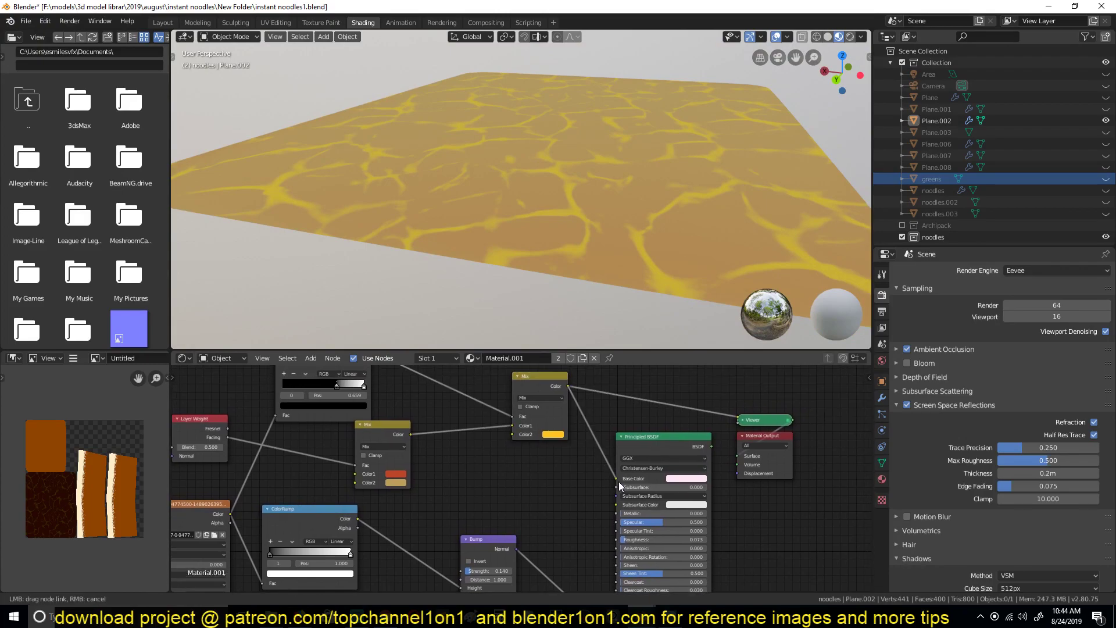
Step: Return the surface output to the Principled BSDF and inspect the finished sauce material on the plane from several angles
{"action": "left_click", "coordinate": [668, 448], "text": "ctrl+shift"}
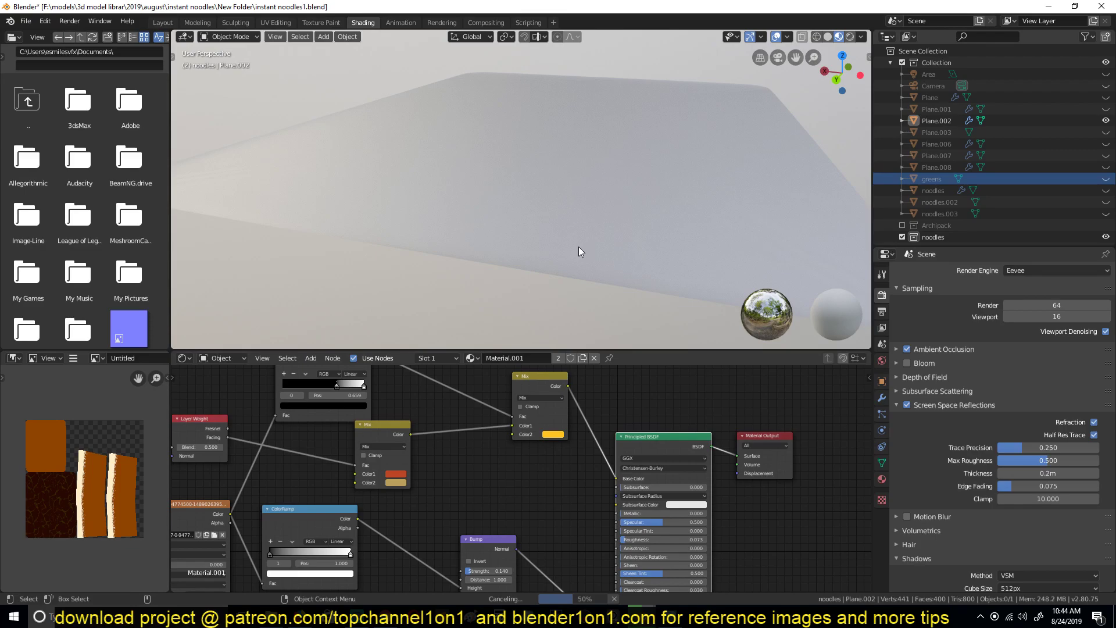
{"action": "middle_click_drag", "start_coordinate": [550, 243], "coordinate": [636, 314]}
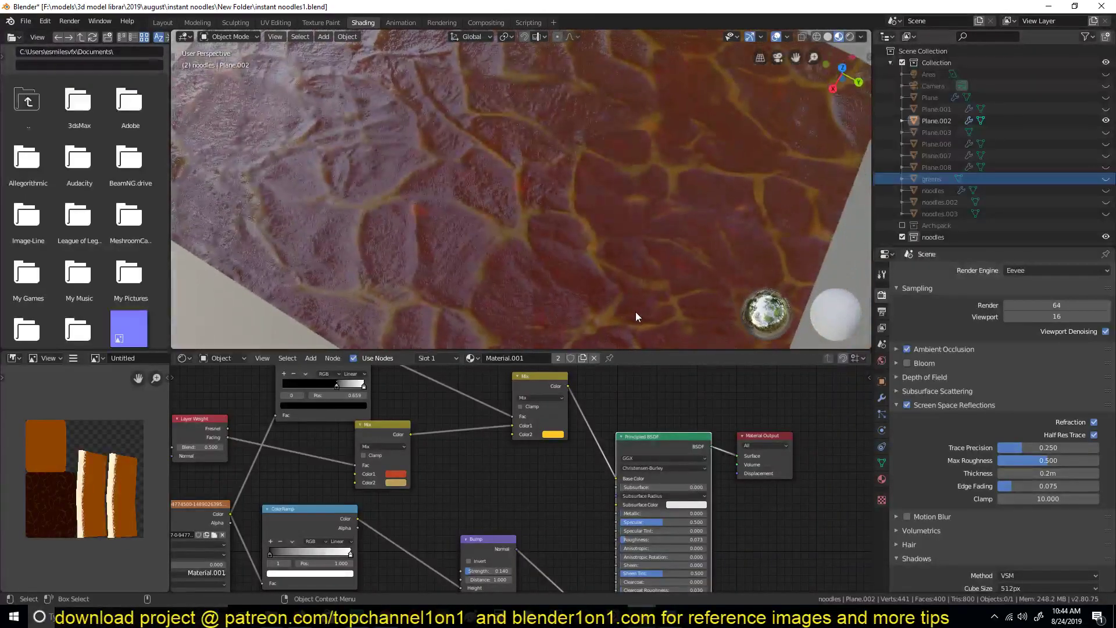
{"action": "middle_click_drag", "start_coordinate": [547, 200], "coordinate": [557, 189]}
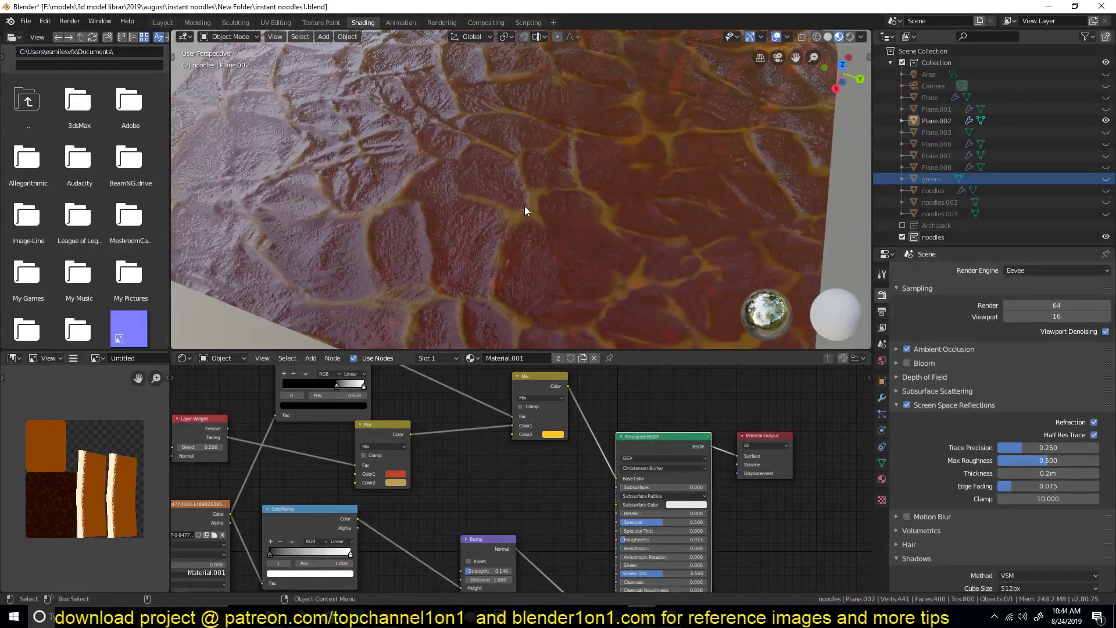
{"action": "middle_click_drag", "start_coordinate": [603, 218], "coordinate": [598, 251]}
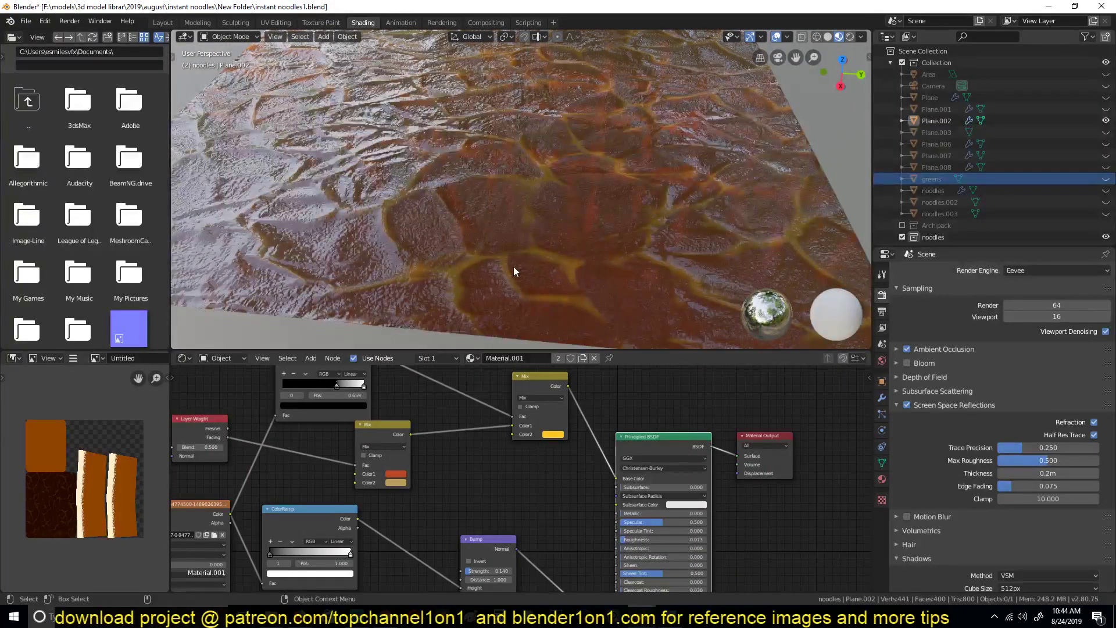
{"action": "middle_click_drag", "start_coordinate": [513, 267], "coordinate": [574, 121]}
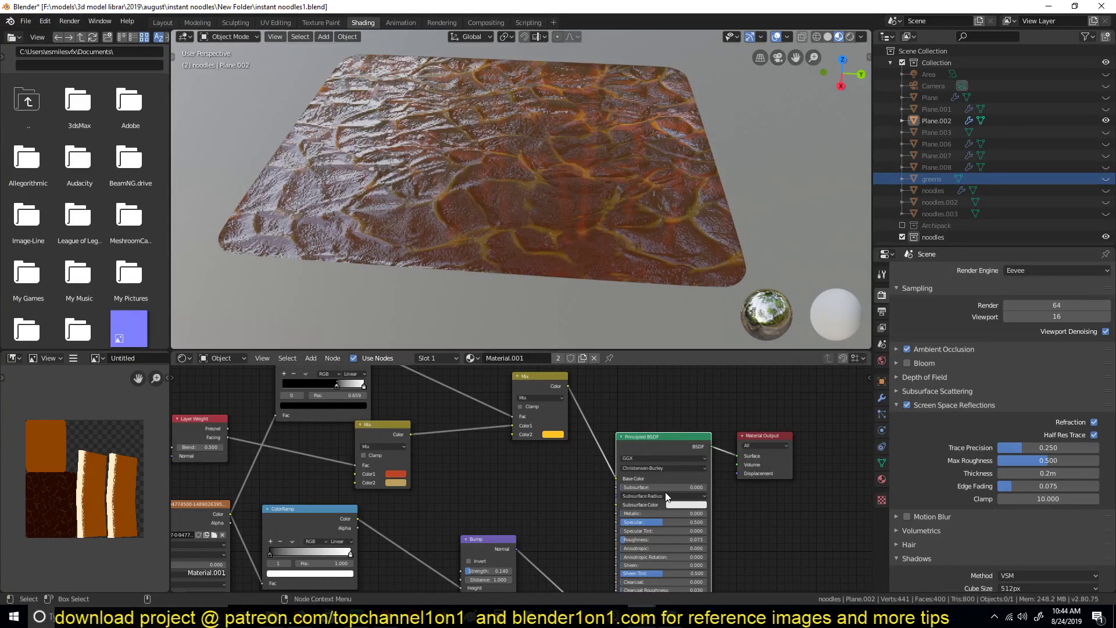
Step: Connect the final Mix node's Color output to the Principled BSDF's Subsurface Color and set Subsurface to 0.114
{"action": "middle_click_drag", "start_coordinate": [525, 530], "coordinate": [517, 480]}
{"action": "middle_click_drag", "start_coordinate": [502, 421], "coordinate": [500, 457]}
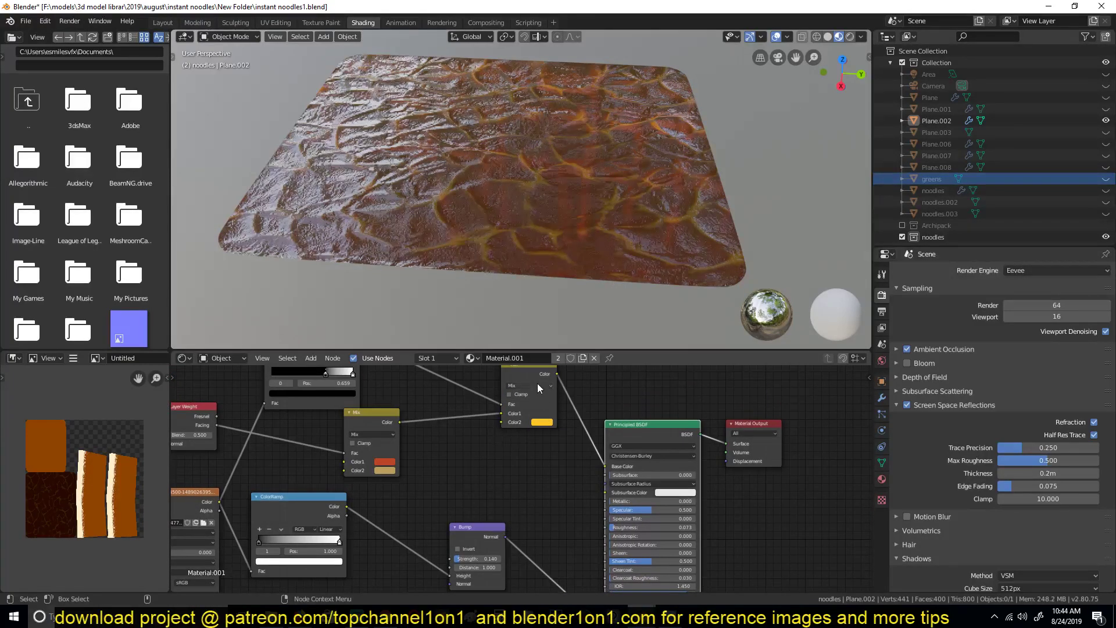
{"action": "mouse_move", "coordinate": [537, 383]}
{"action": "left_mouse_down"}
{"action": "mouse_move", "coordinate": [507, 396]}
{"action": "mouse_move", "coordinate": [590, 488]}
{"action": "mouse_move", "coordinate": [608, 476]}
{"action": "left_mouse_up"}
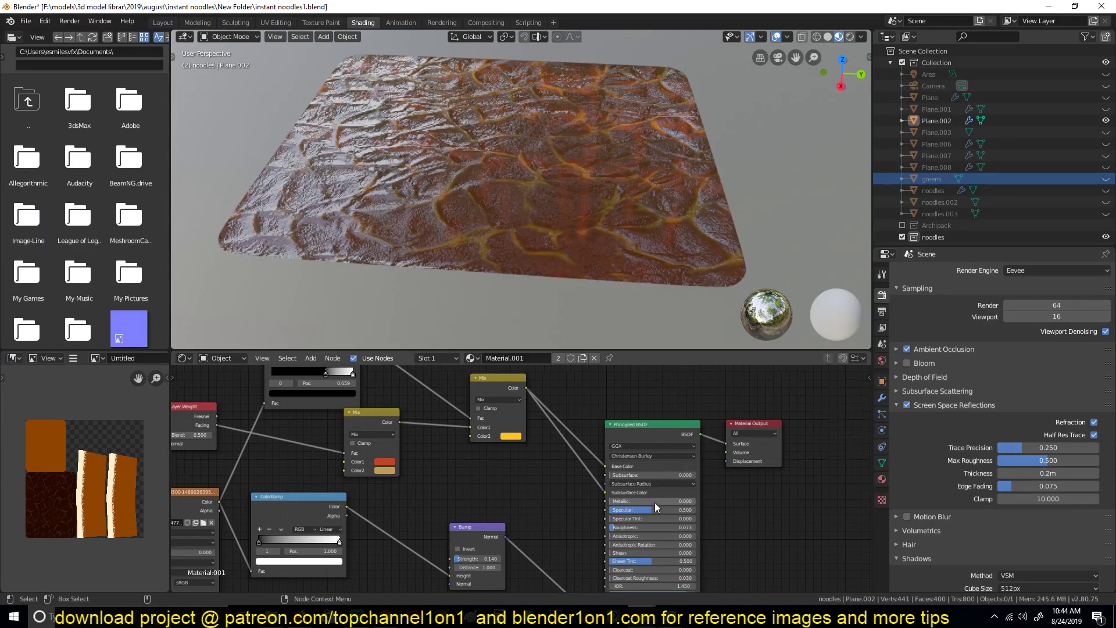
{"action": "scroll", "coordinate": [655, 502], "scroll_direction": "up", "scroll_amount": 2}
{"action": "left_click_drag", "start_coordinate": [720, 475], "coordinate": [733, 476]}
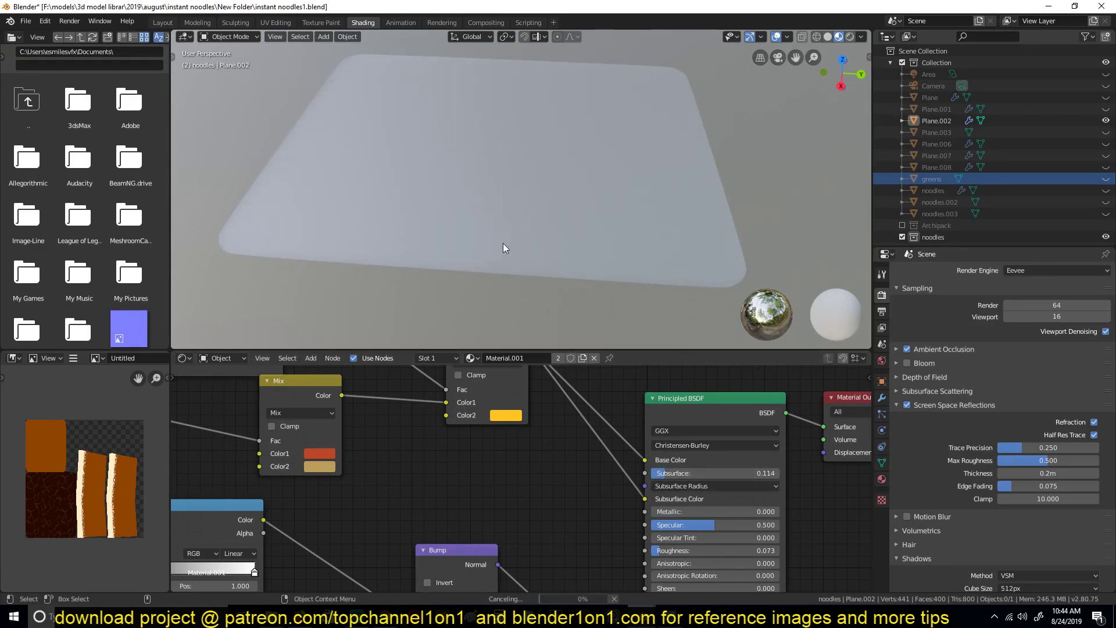
{"action": "middle_click_drag", "start_coordinate": [504, 244], "coordinate": [460, 273]}
{"action": "scroll", "coordinate": [572, 412], "scroll_direction": "down", "scroll_amount": 4}
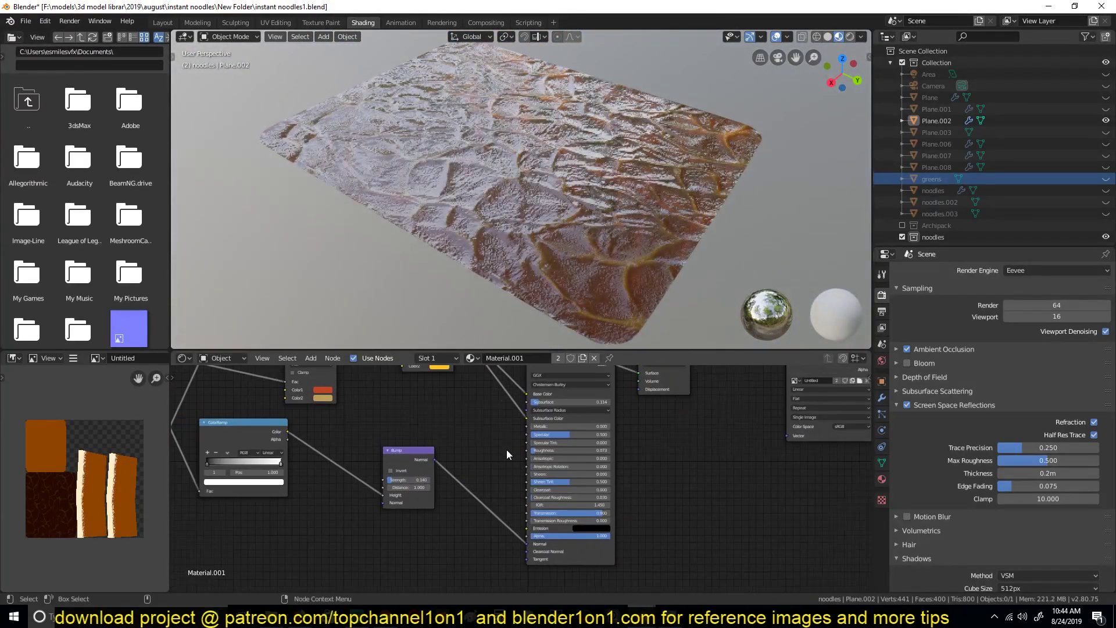
Step: Leave the sauce plane's isolated view and show it within the complete noodles scene
{"action": "scroll", "coordinate": [507, 451], "scroll_direction": "down", "scroll_amount": 1}
{"action": "middle_click_drag", "start_coordinate": [509, 456], "coordinate": [515, 497], "text": "shift"}
{"action": "scroll", "coordinate": [544, 442], "scroll_direction": "up", "scroll_amount": 1}
{"action": "middle_click_drag", "start_coordinate": [546, 235], "coordinate": [527, 267]}
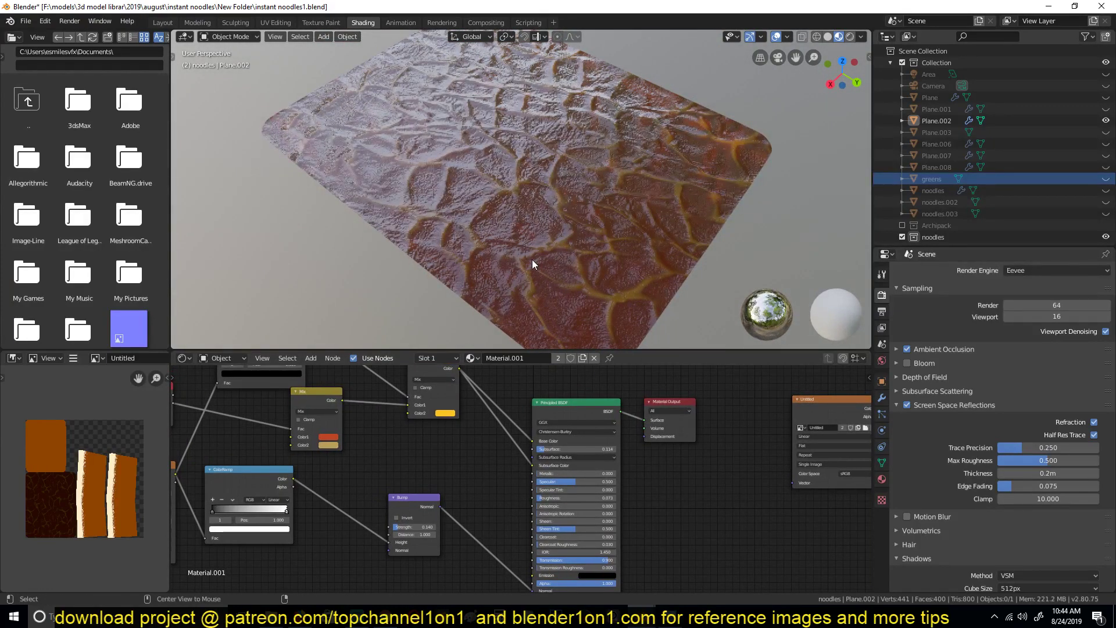
{"action": "key", "text": "KP_Divide"}
{"action": "middle_click_drag", "start_coordinate": [512, 262], "coordinate": [531, 257]}
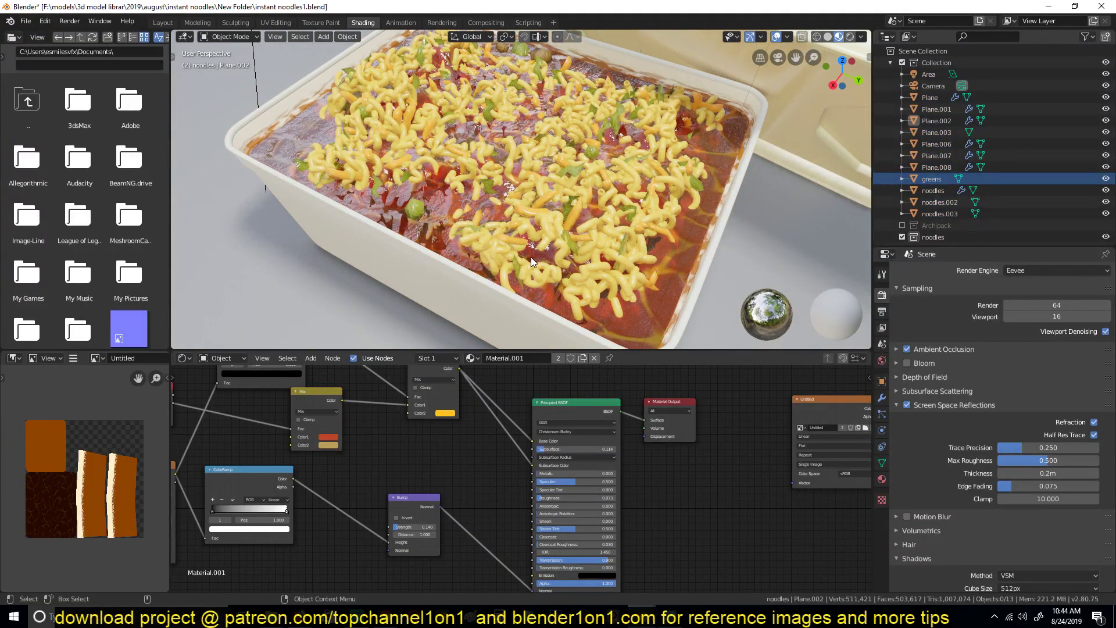
Step: Turn off Ambient Occlusion and Screen Space Reflections and examine the noodle box without them
{"action": "left_click", "coordinate": [907, 348]}
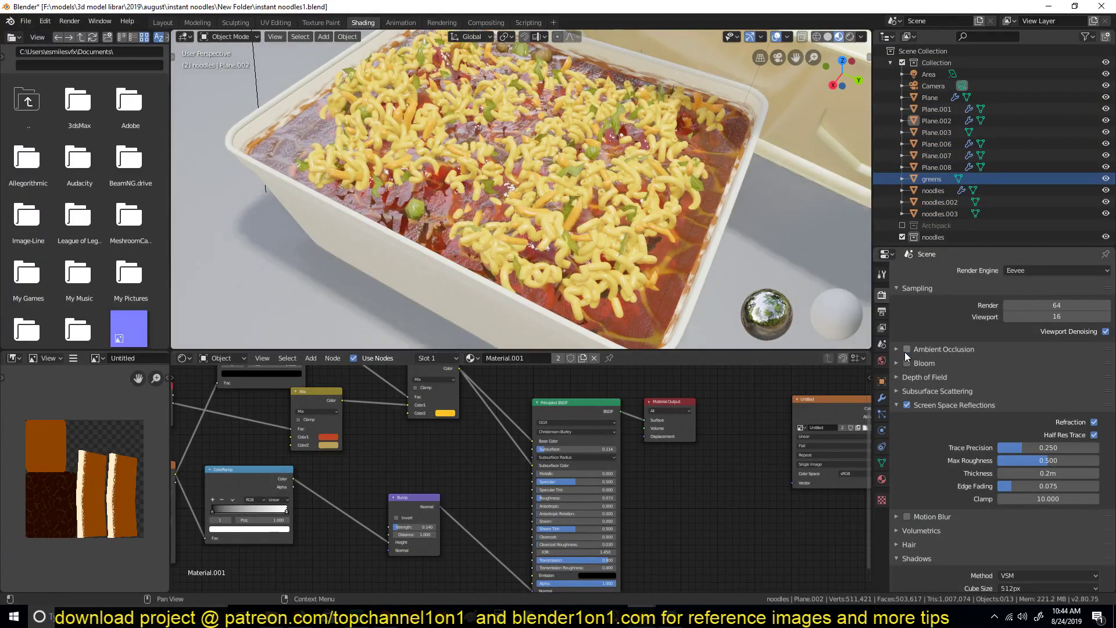
{"action": "left_click", "coordinate": [907, 405]}
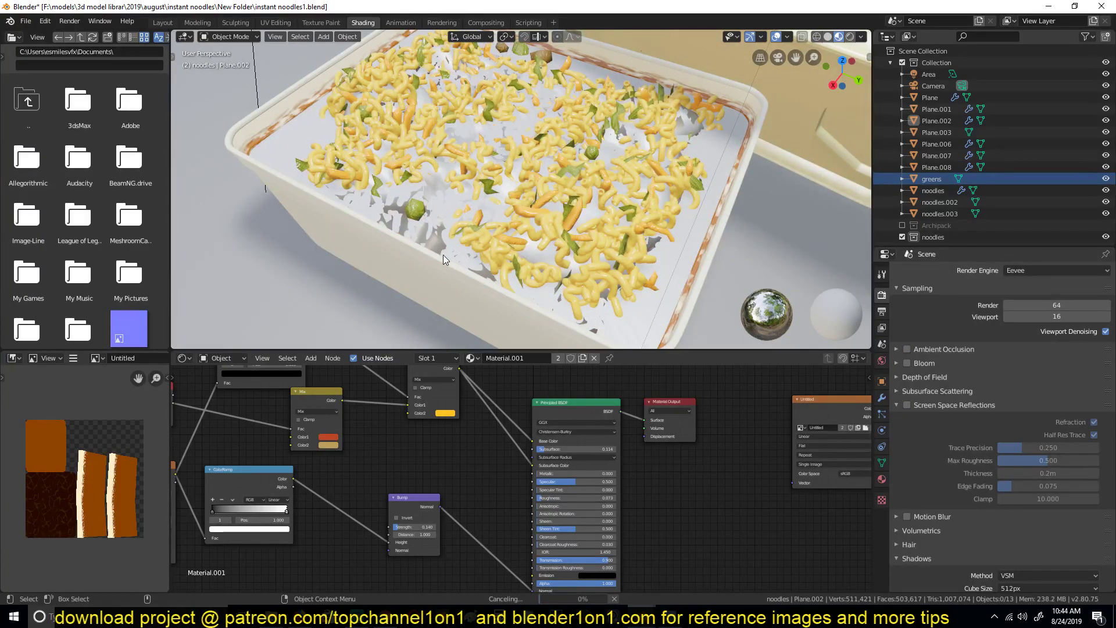
{"action": "middle_click_drag", "start_coordinate": [575, 219], "coordinate": [632, 213]}
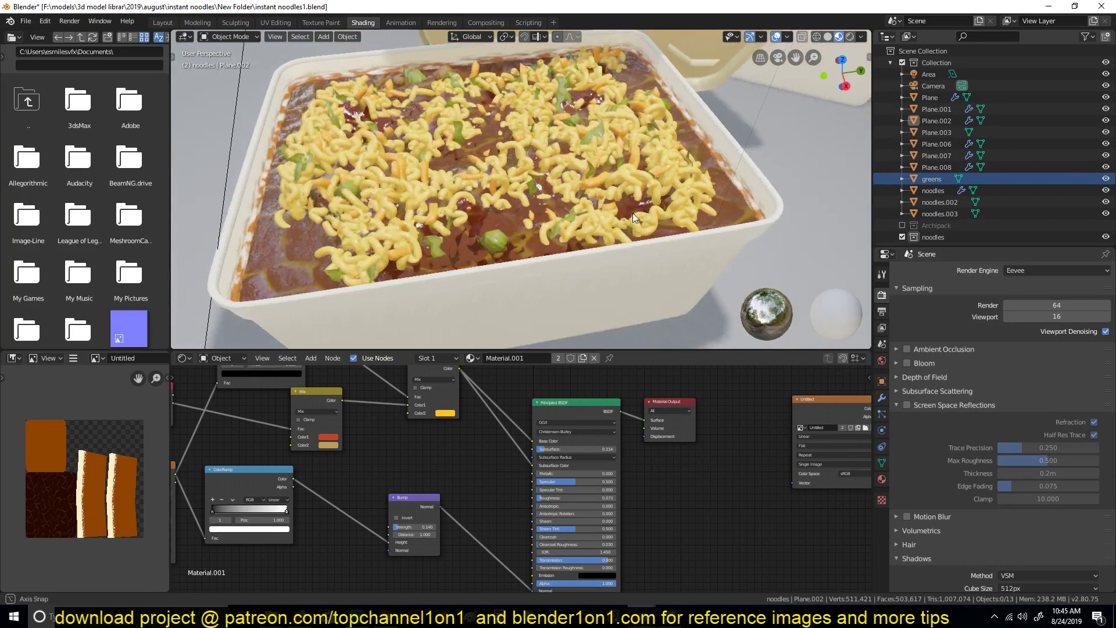
{"action": "scroll", "coordinate": [907, 505], "scroll_direction": "down", "scroll_amount": 2}
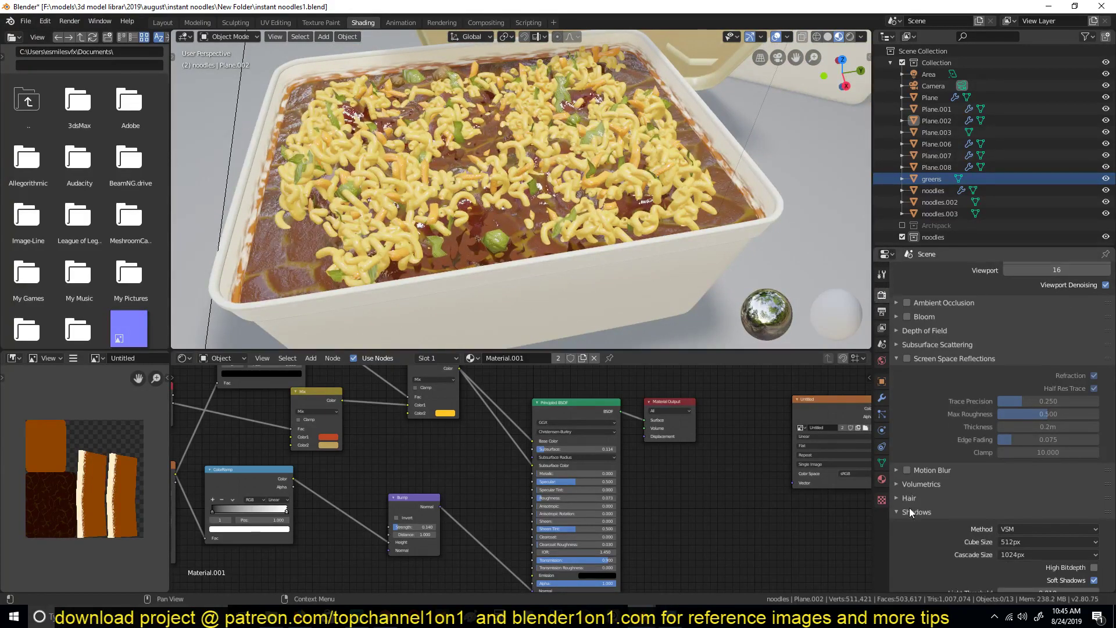
Step: Collapse the Screen Space Reflections settings, enable Simplify and inspect the noodles and sauce up close
{"action": "left_click", "coordinate": [915, 361]}
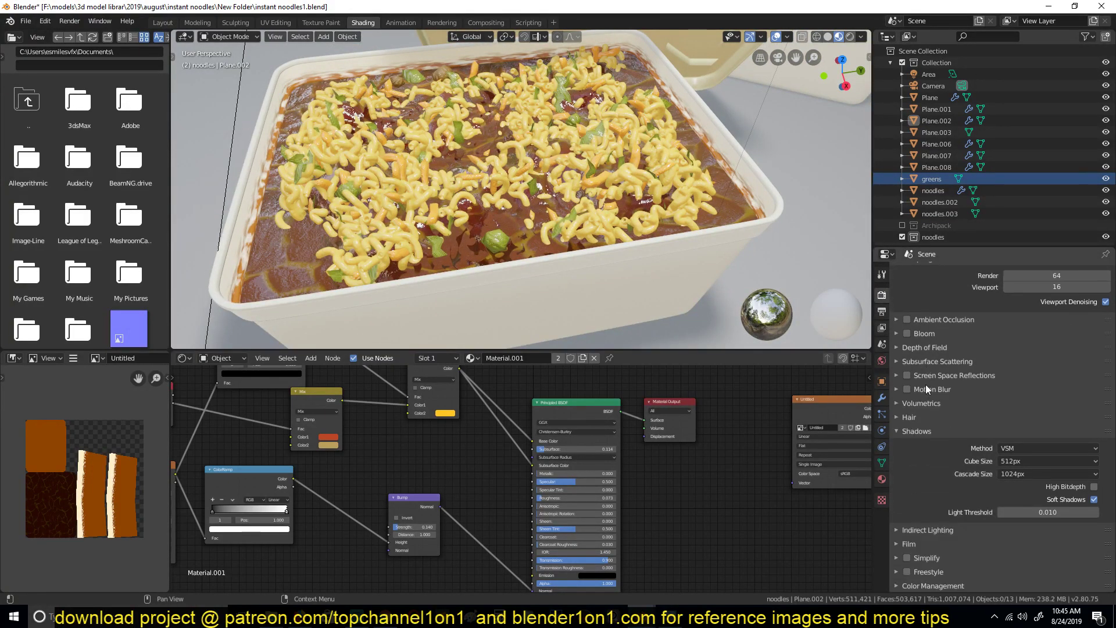
{"action": "left_click", "coordinate": [907, 558]}
{"action": "middle_click_drag", "start_coordinate": [657, 305], "coordinate": [704, 309]}
{"action": "scroll", "coordinate": [661, 318], "scroll_direction": "up", "scroll_amount": 3}
{"action": "scroll", "coordinate": [985, 481], "scroll_direction": "up", "scroll_amount": 2}
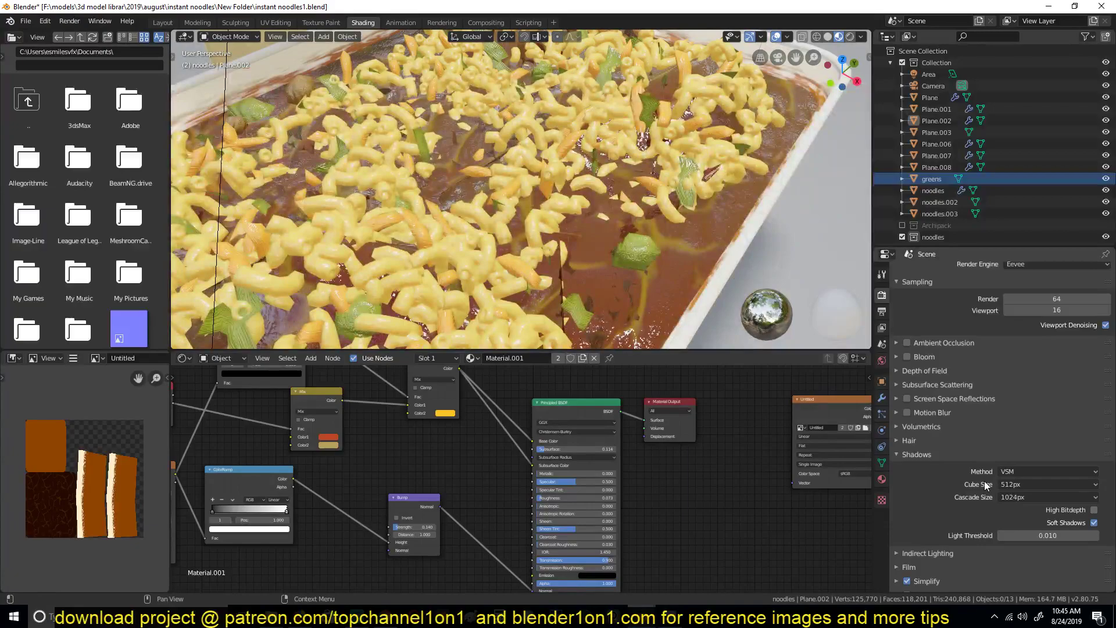
Step: Turn Ambient Occlusion and Screen Space Reflections back on, trying Bloom briefly and leaving it off
{"action": "left_click", "coordinate": [905, 350]}
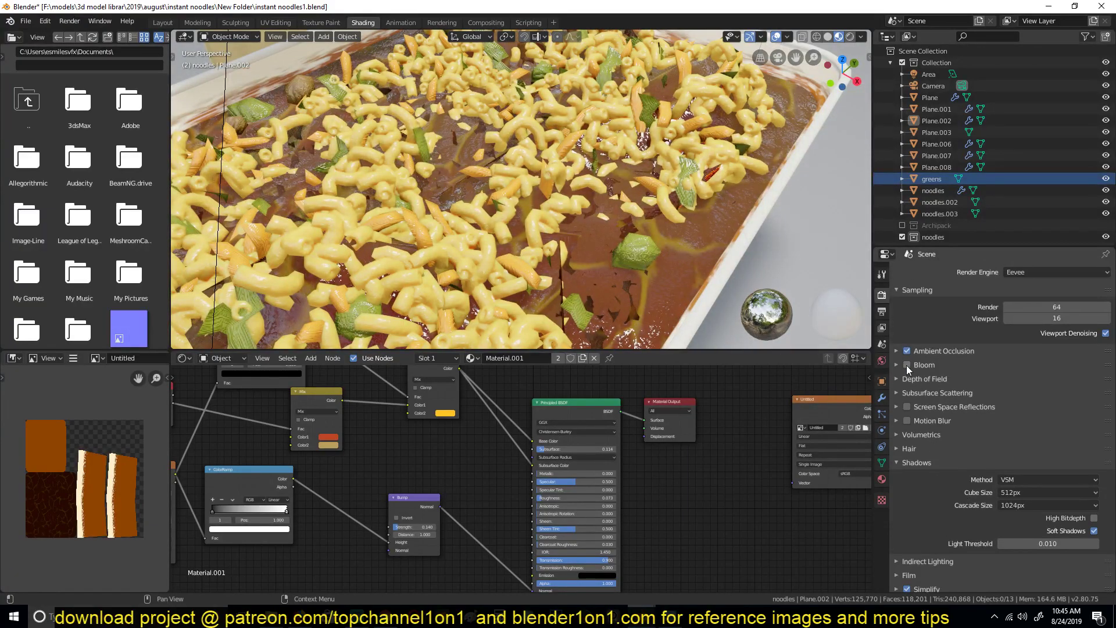
{"action": "left_click", "coordinate": [906, 365]}
{"action": "left_click", "coordinate": [908, 407]}
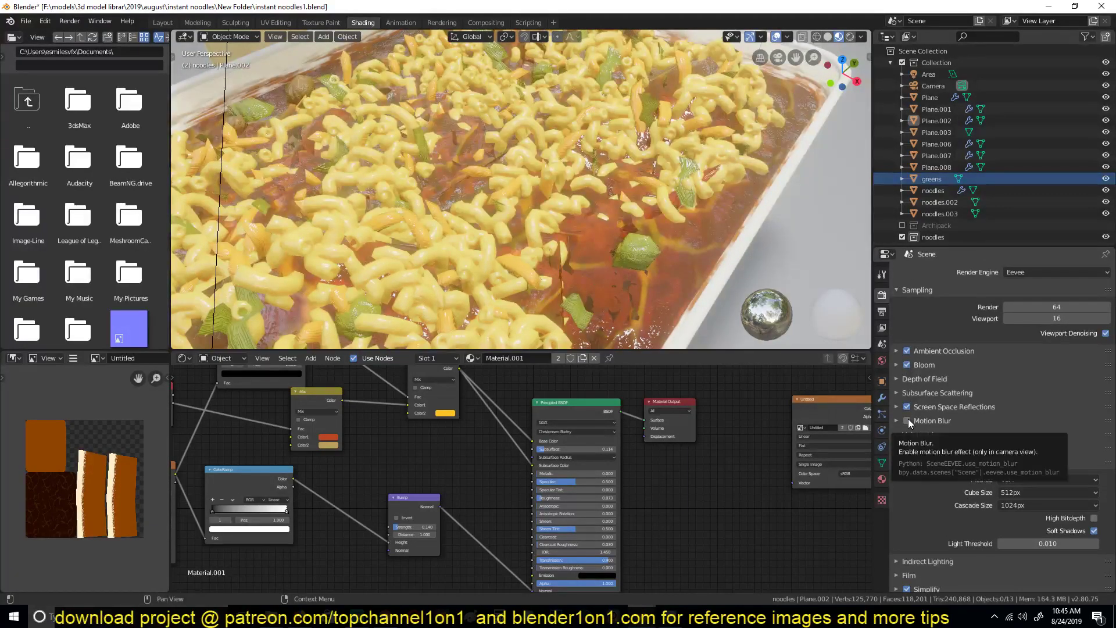
{"action": "left_click", "coordinate": [907, 365]}
Step: Turn off Simplify and review the whole noodle box in the scene
{"action": "scroll", "coordinate": [625, 253], "scroll_direction": "down", "scroll_amount": 6}
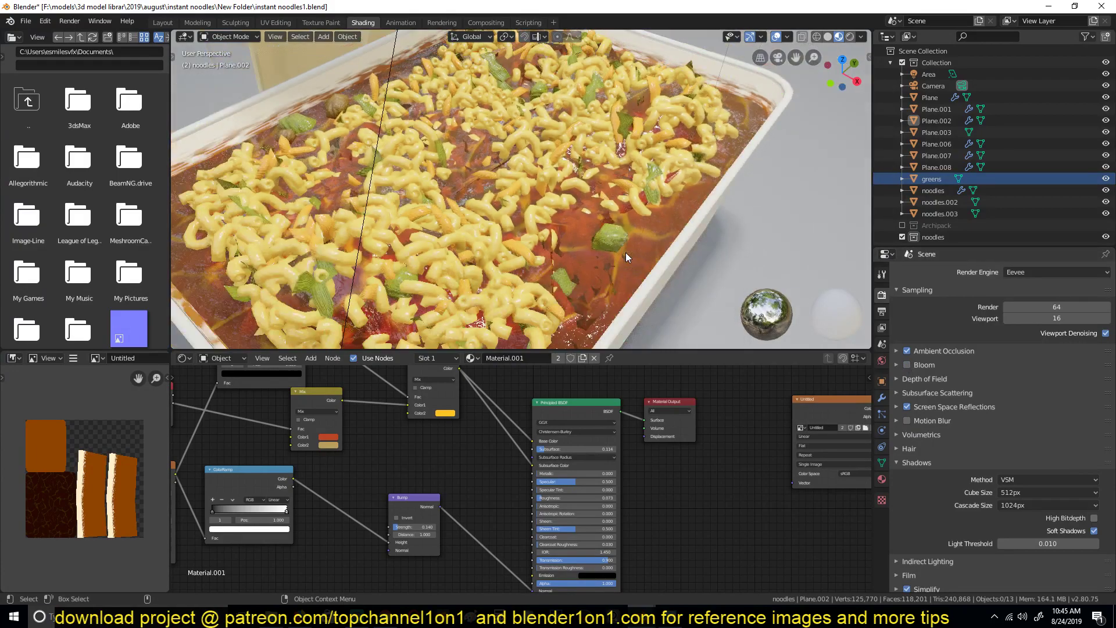
{"action": "scroll", "coordinate": [936, 505], "scroll_direction": "down", "scroll_amount": 2}
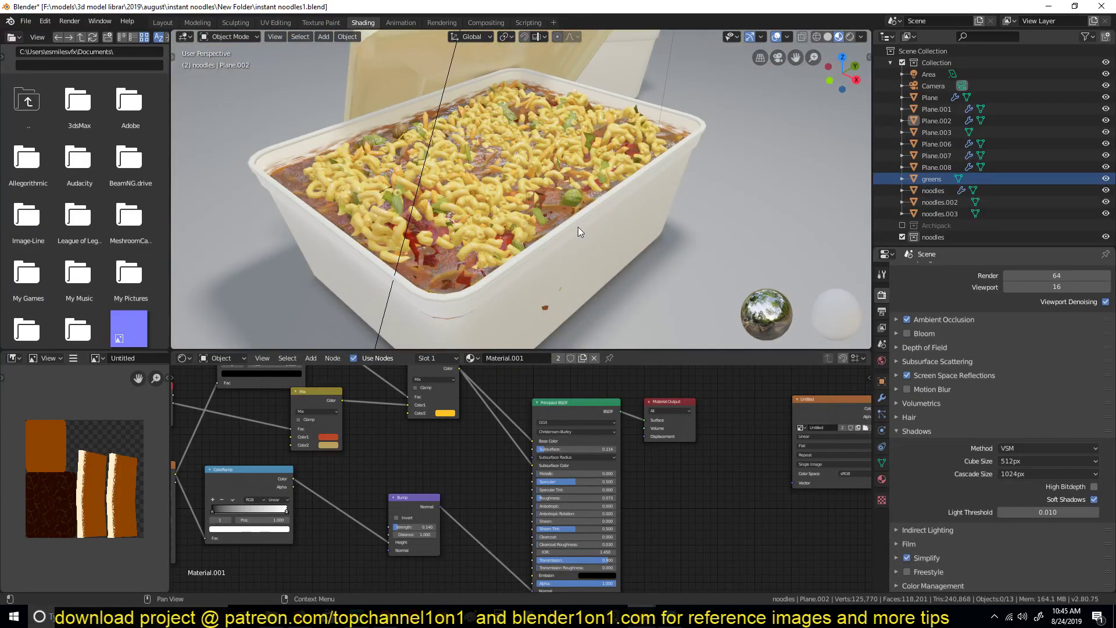
{"action": "middle_click_drag", "start_coordinate": [578, 227], "coordinate": [641, 235]}
{"action": "middle_click_drag", "start_coordinate": [597, 183], "coordinate": [557, 180]}
Step: Select the greens object and hide all other objects to inspect it alone
{"action": "left_click", "coordinate": [612, 187]}
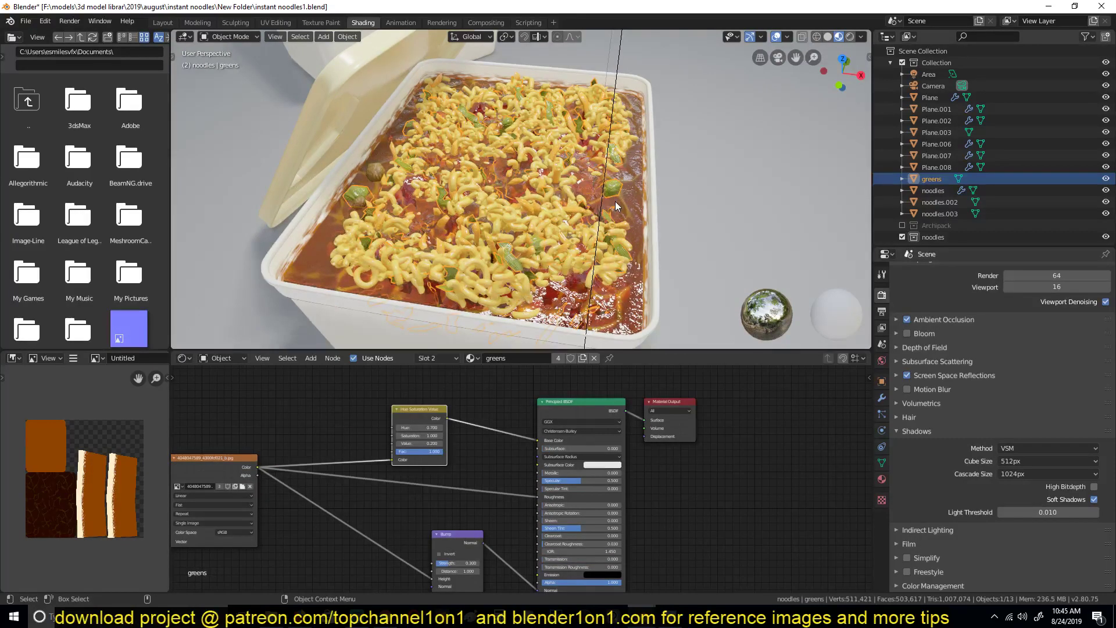
{"action": "key", "text": "shift+h"}
{"action": "scroll", "coordinate": [602, 222], "scroll_direction": "up", "scroll_amount": 3}
{"action": "middle_click_drag", "start_coordinate": [591, 230], "coordinate": [521, 343]}
{"action": "scroll", "coordinate": [356, 462], "scroll_direction": "down", "scroll_amount": 3}
Step: Preview the raw image texture of the greens material on the leaf pieces
{"action": "middle_click_drag", "start_coordinate": [355, 462], "coordinate": [553, 428]}
{"action": "scroll", "coordinate": [546, 428], "scroll_direction": "up", "scroll_amount": 4}
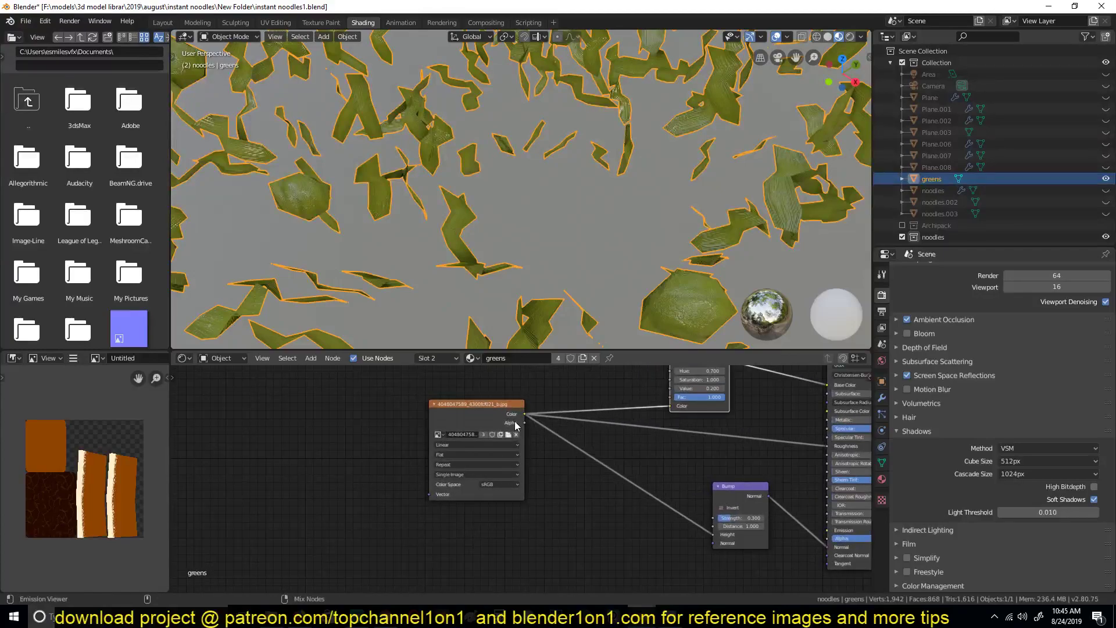
{"action": "left_click", "coordinate": [511, 424], "text": "ctrl+shift"}
{"action": "middle_click_drag", "start_coordinate": [565, 288], "coordinate": [590, 275]}
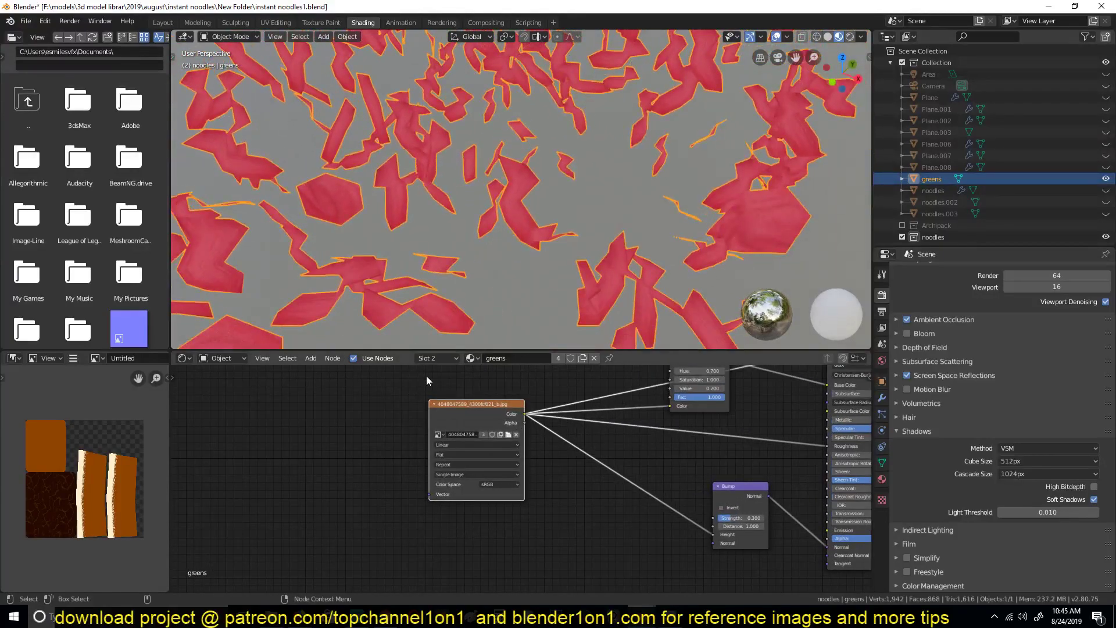
{"action": "left_click", "coordinate": [95, 358]}
{"action": "left_click", "coordinate": [134, 379]}
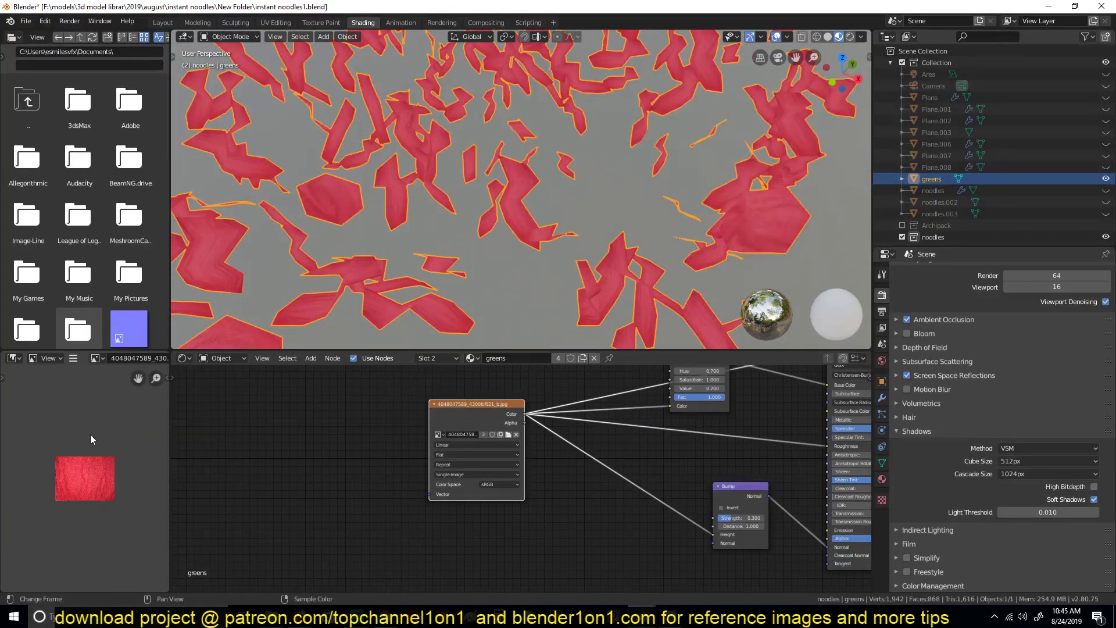
{"action": "scroll", "coordinate": [89, 471], "scroll_direction": "up", "scroll_amount": 5}
{"action": "middle_click_drag", "start_coordinate": [93, 474], "coordinate": [122, 454]}
{"action": "scroll", "coordinate": [82, 480], "scroll_direction": "down", "scroll_amount": 3}
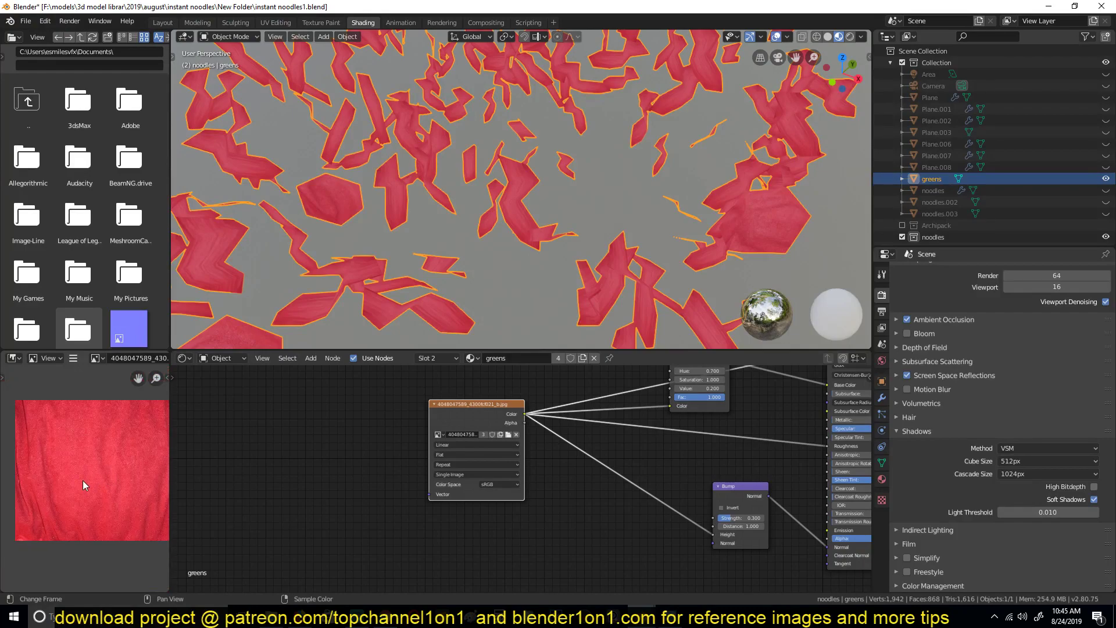
Step: Preview the Hue Saturation Value node on the greens and examine the texture's links to Roughness and the Bump node
{"action": "middle_click_drag", "start_coordinate": [501, 466], "coordinate": [330, 520]}
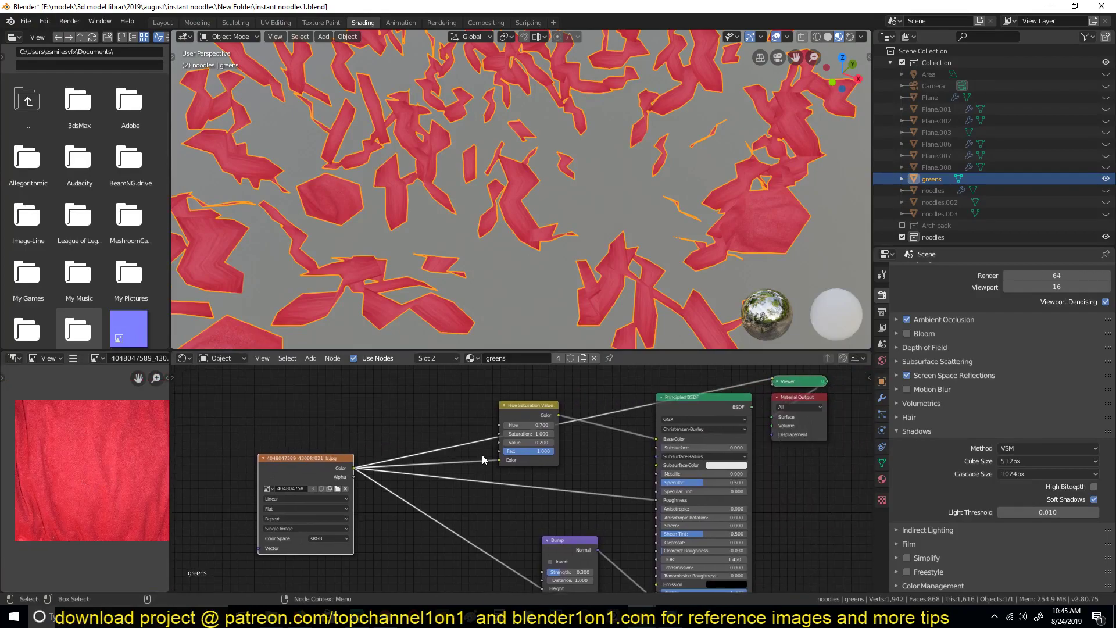
{"action": "left_click", "coordinate": [544, 414], "text": "ctrl+shift"}
{"action": "scroll", "coordinate": [509, 446], "scroll_direction": "up", "scroll_amount": 2}
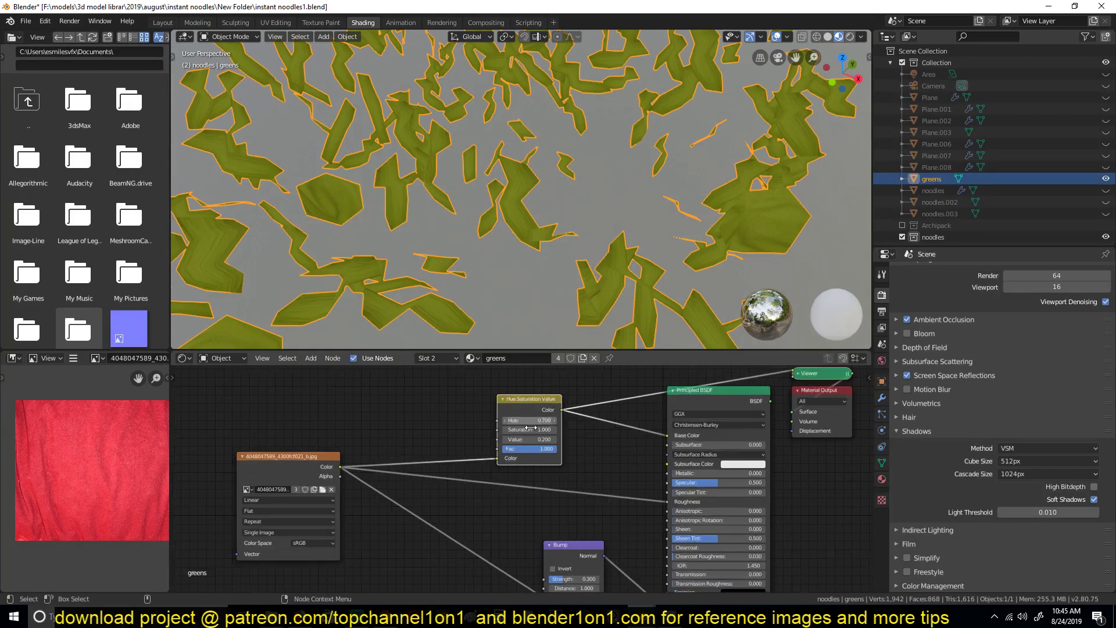
{"action": "middle_click_drag", "start_coordinate": [510, 446], "coordinate": [475, 477]}
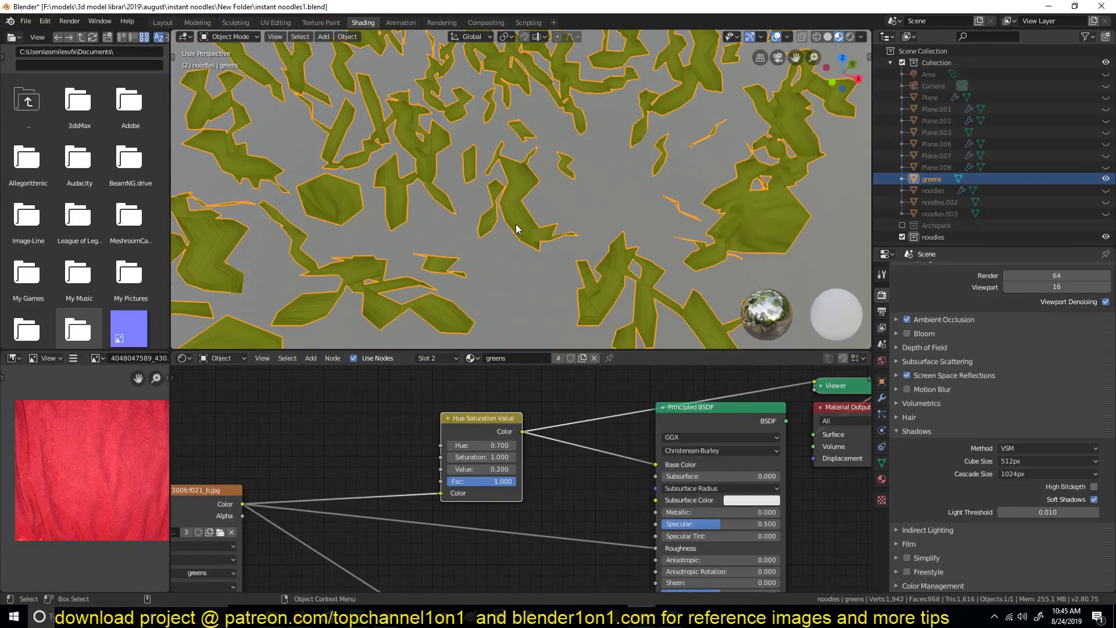
{"action": "scroll", "coordinate": [516, 228], "scroll_direction": "down", "scroll_amount": 2}
{"action": "scroll", "coordinate": [535, 478], "scroll_direction": "down", "scroll_amount": 1}
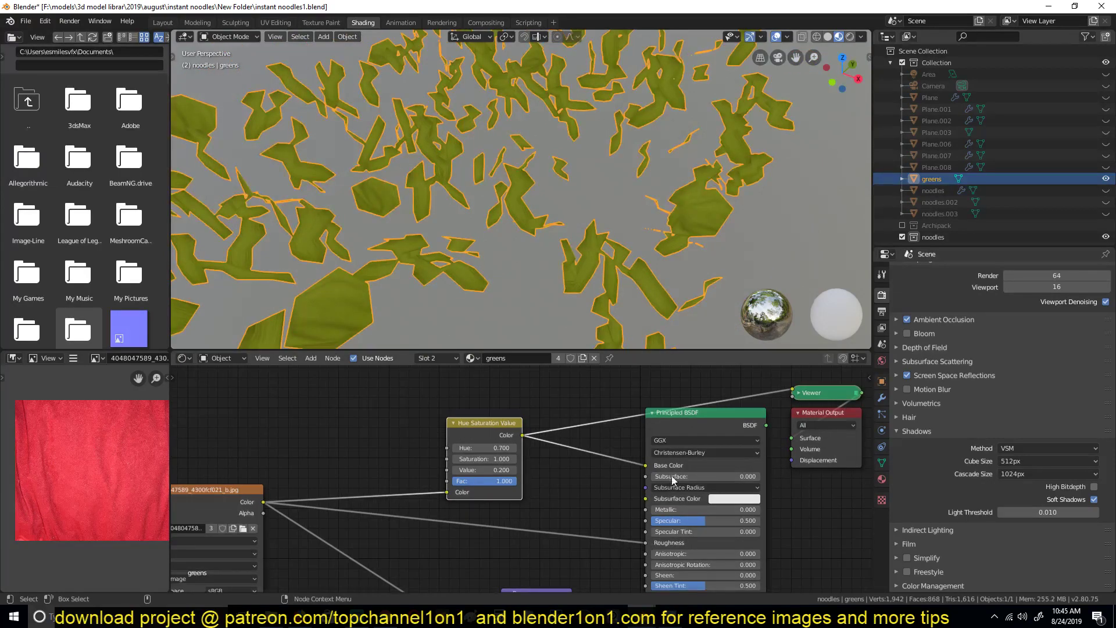
{"action": "middle_click_drag", "start_coordinate": [557, 543], "coordinate": [533, 461]}
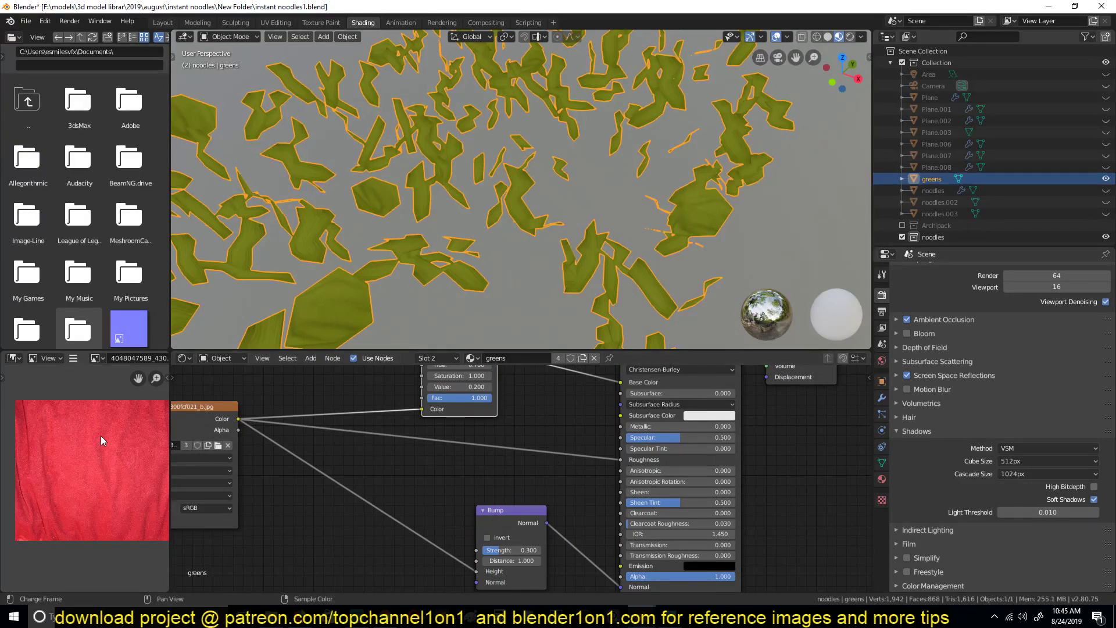
{"action": "middle_click_drag", "start_coordinate": [506, 484], "coordinate": [472, 441]}
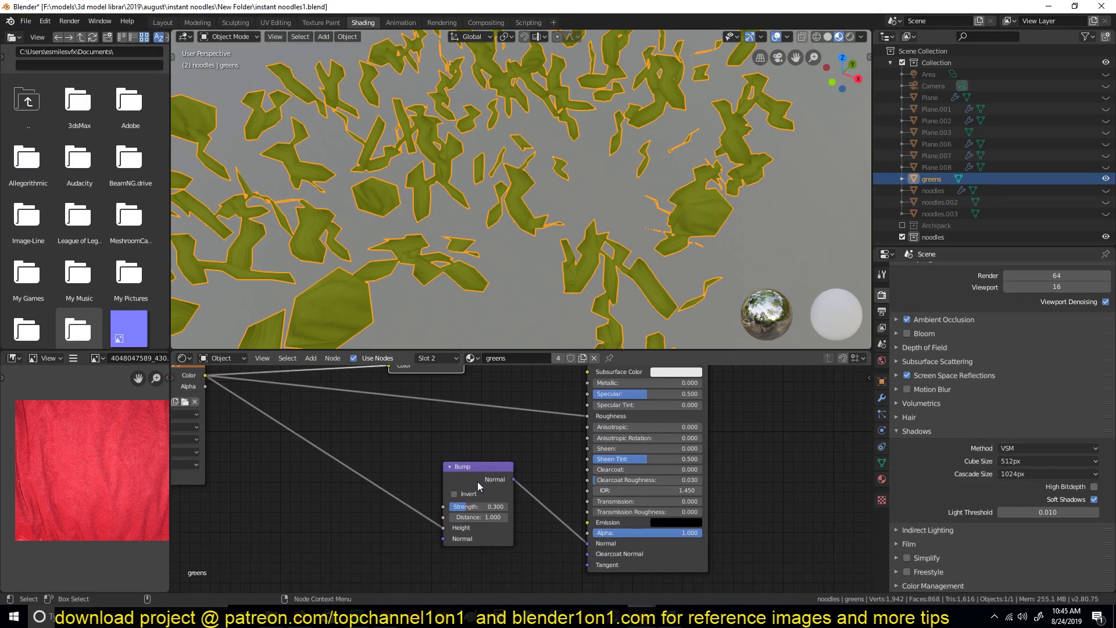
{"action": "middle_click_drag", "start_coordinate": [617, 526], "coordinate": [620, 368]}
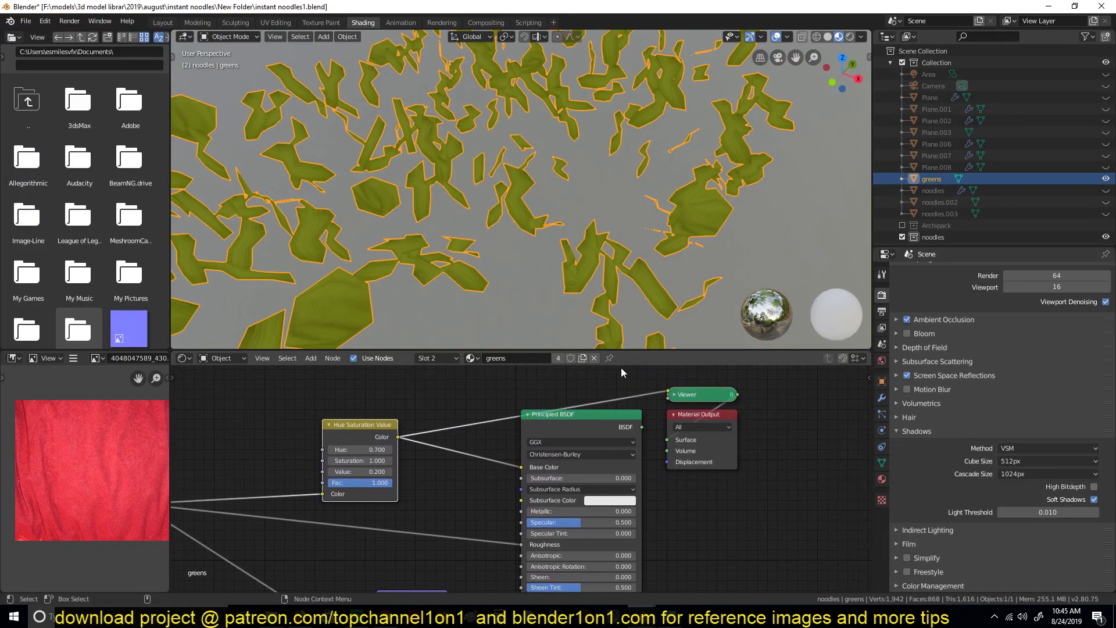
Step: Return the greens material's surface output to the Principled BSDF and show the object's modifiers
{"action": "mouse_move", "coordinate": [535, 198]}
{"action": "middle_mouse_down"}
{"action": "mouse_move", "coordinate": [559, 182]}
{"action": "mouse_move", "coordinate": [549, 184]}
{"action": "middle_mouse_up"}
{"action": "key", "text": "alt+a"}
{"action": "left_click", "coordinate": [538, 187]}
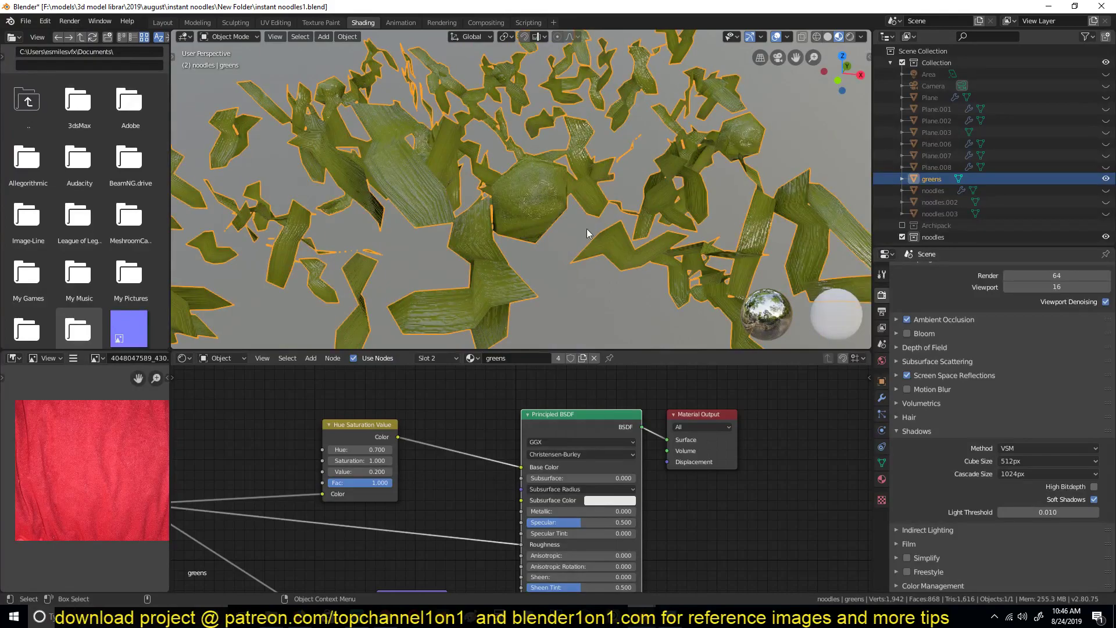
{"action": "left_click", "coordinate": [881, 398]}
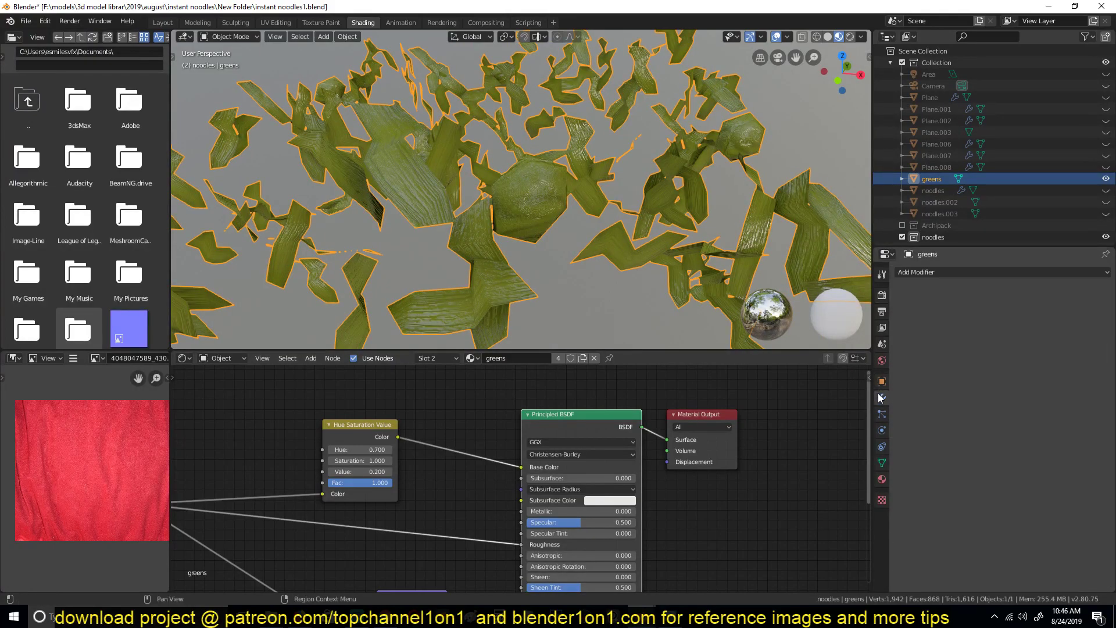
Step: Add a Subdivision modifier with 2 levels to the greens and inspect the smoothed leaf pieces
{"action": "key", "text": "ctrl+2"}
{"action": "key", "text": "alt+a"}
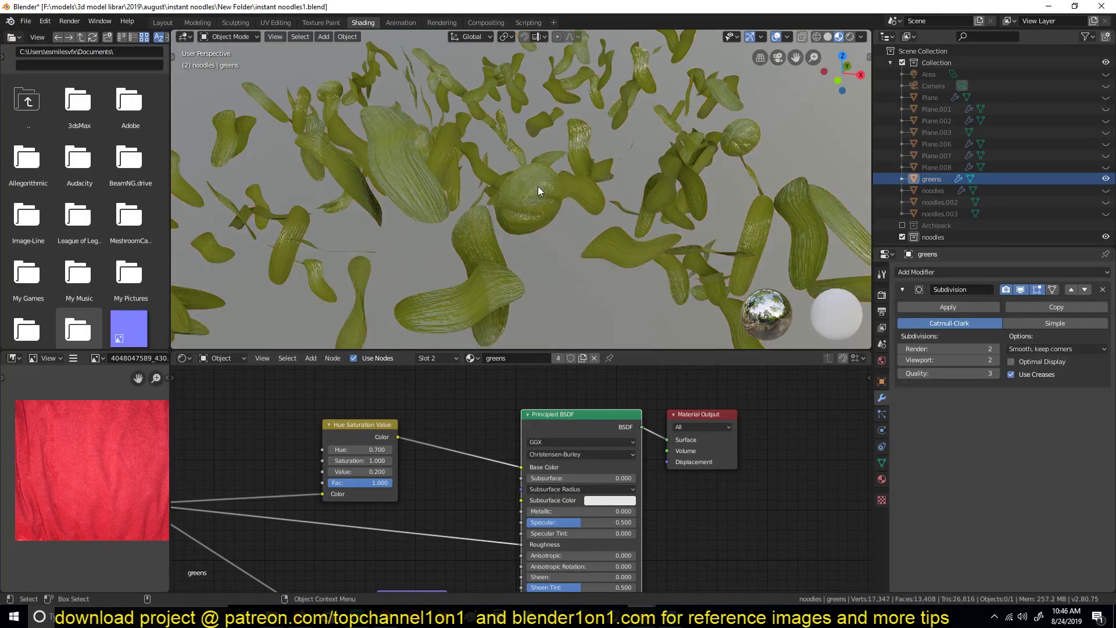
{"action": "scroll", "coordinate": [539, 187], "scroll_direction": "down", "scroll_amount": 5}
{"action": "middle_click_drag", "start_coordinate": [532, 208], "coordinate": [523, 235]}
{"action": "scroll", "coordinate": [523, 236], "scroll_direction": "up", "scroll_amount": 2}
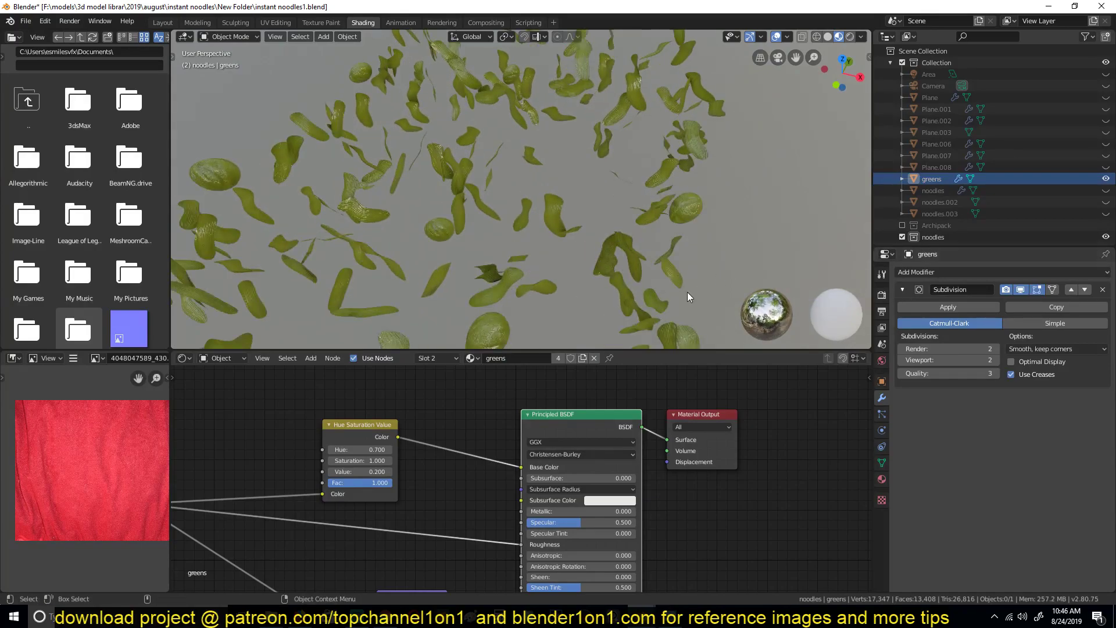
{"action": "middle_click_drag", "start_coordinate": [687, 292], "coordinate": [500, 166]}
{"action": "scroll", "coordinate": [575, 191], "scroll_direction": "down", "scroll_amount": 4}
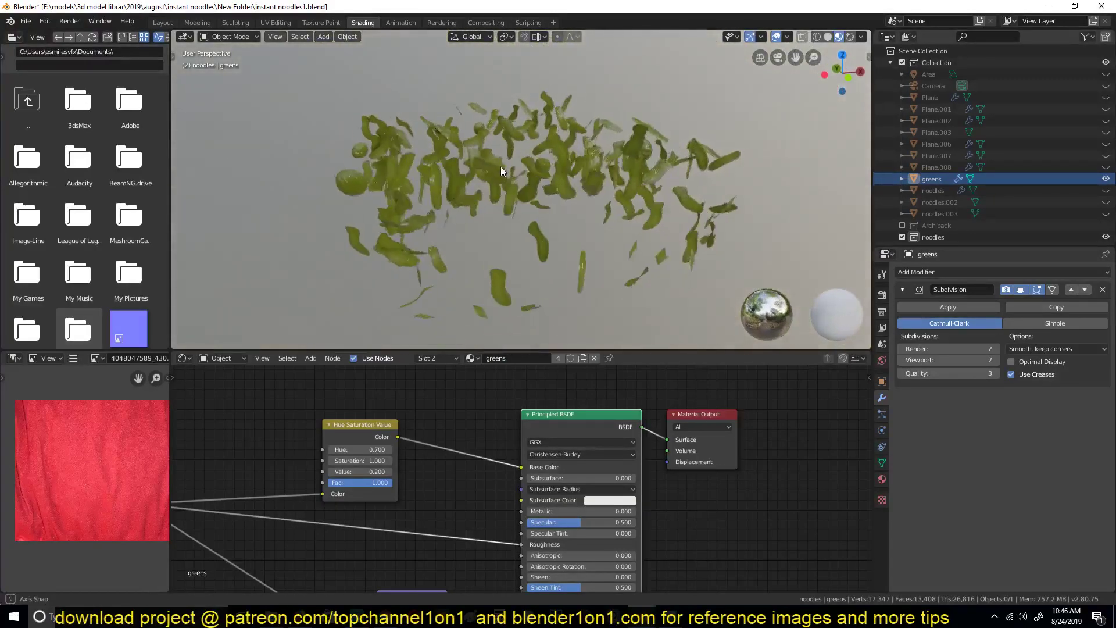
Step: Select the greens, examine how the pieces are scattered and show the object's particle settings
{"action": "left_click", "coordinate": [535, 169]}
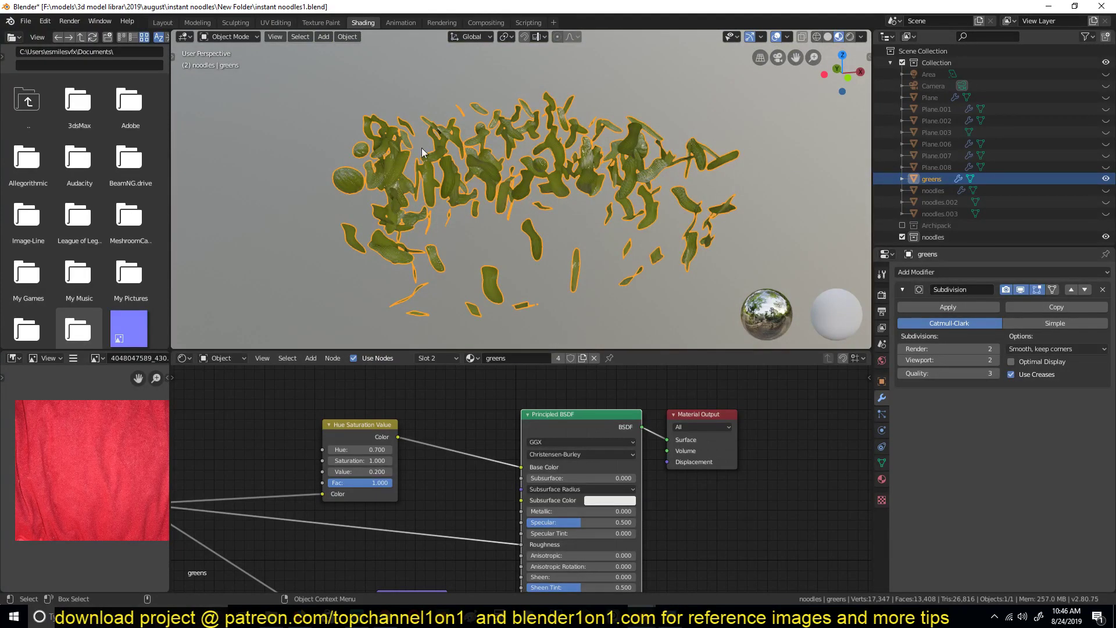
{"action": "middle_click_drag", "start_coordinate": [422, 152], "coordinate": [572, 161]}
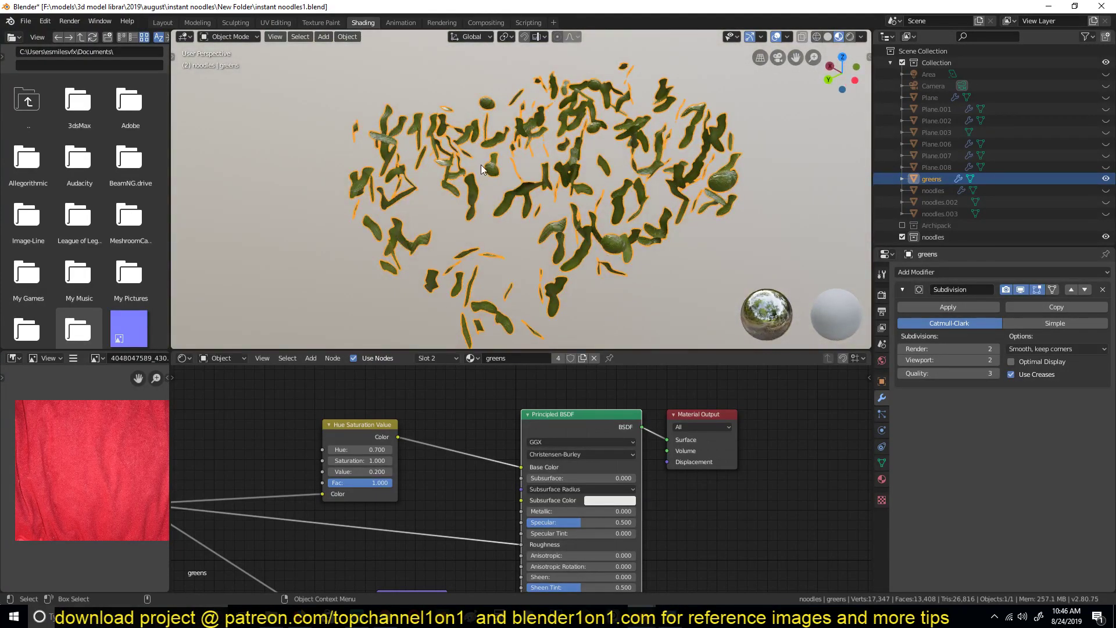
{"action": "middle_click_drag", "start_coordinate": [417, 176], "coordinate": [664, 194]}
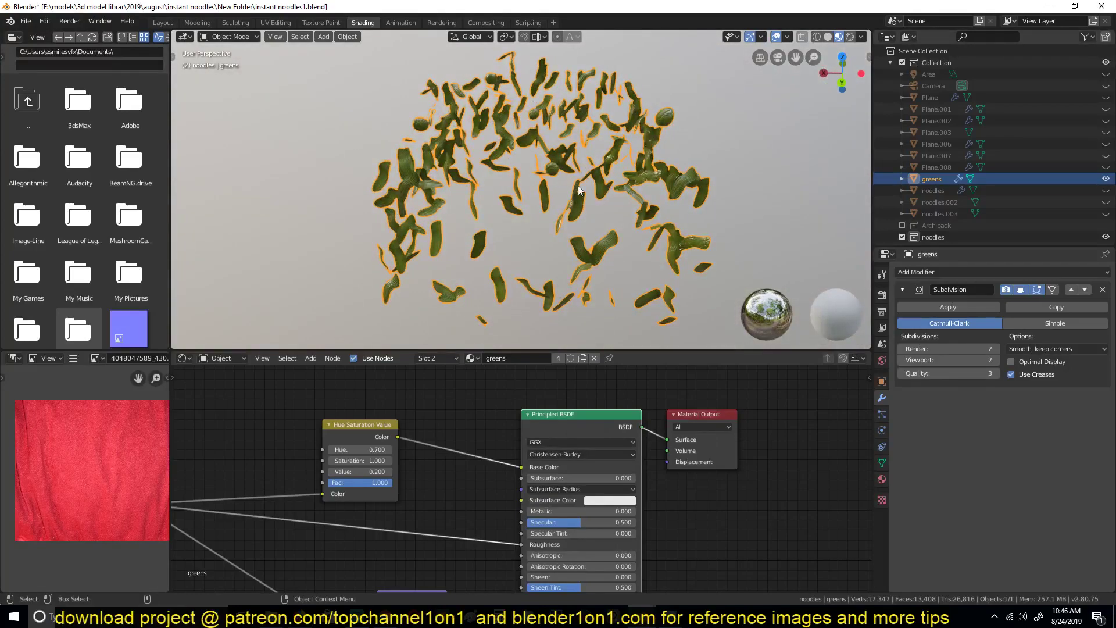
{"action": "left_click", "coordinate": [882, 416]}
{"action": "middle_click_drag", "start_coordinate": [539, 200], "coordinate": [617, 179]}
{"action": "middle_click_drag", "start_coordinate": [520, 165], "coordinate": [489, 120]}
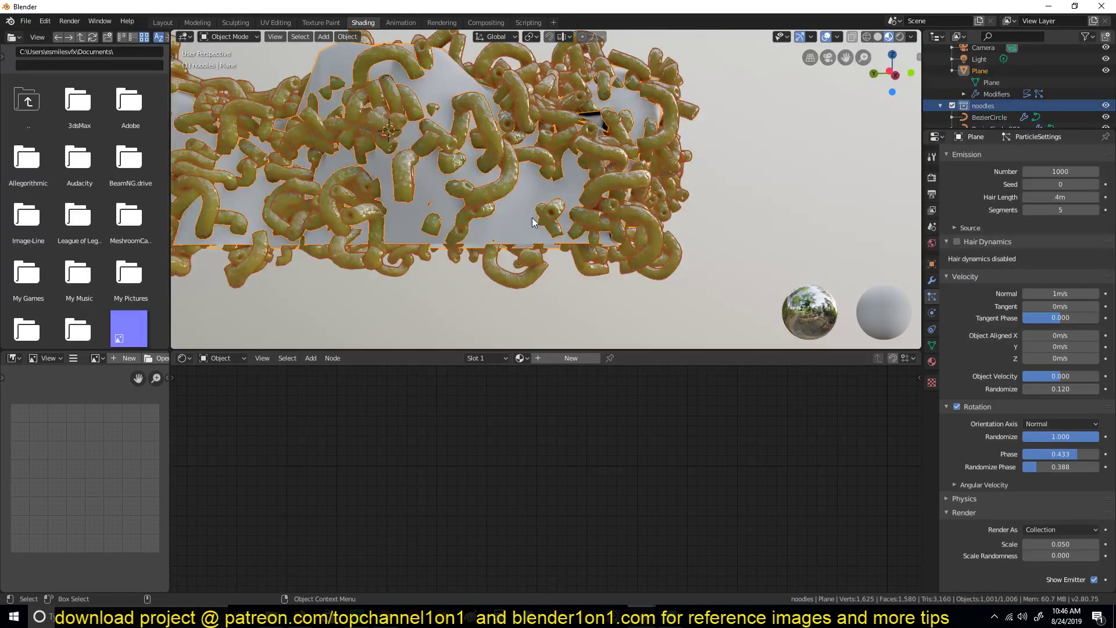
Step: Examine the noodle particles scattered over the plane in the separate particle example scene
{"action": "key", "text": "h"}
{"action": "key", "text": "alt+h"}
{"action": "key", "text": "alt+a"}
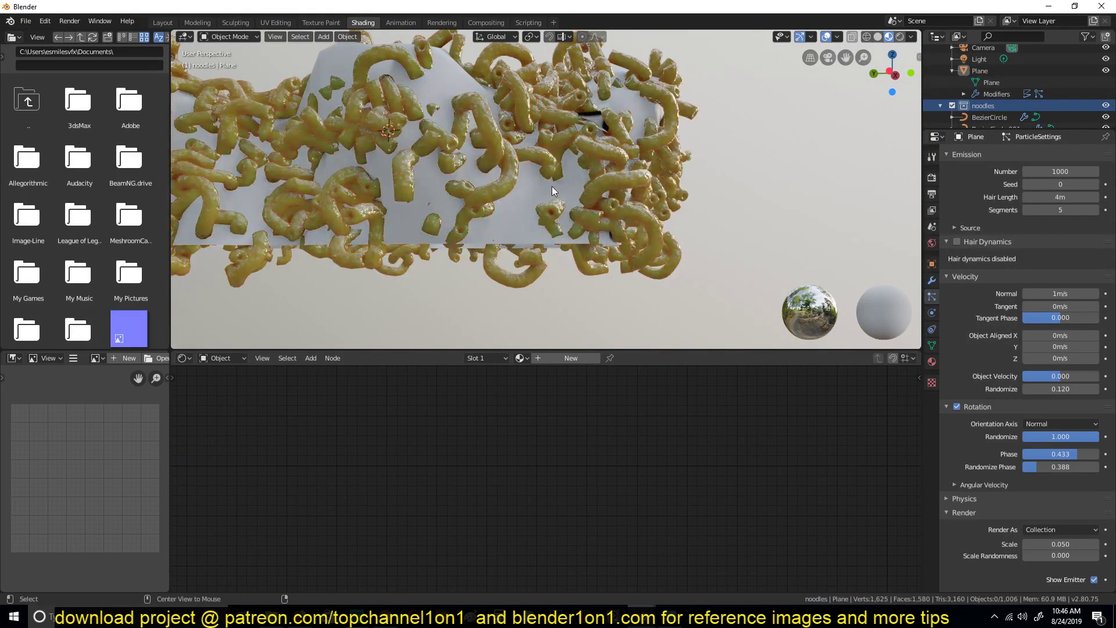
{"action": "scroll", "coordinate": [552, 186], "scroll_direction": "down", "scroll_amount": 4}
{"action": "middle_click_drag", "start_coordinate": [553, 186], "coordinate": [581, 201]}
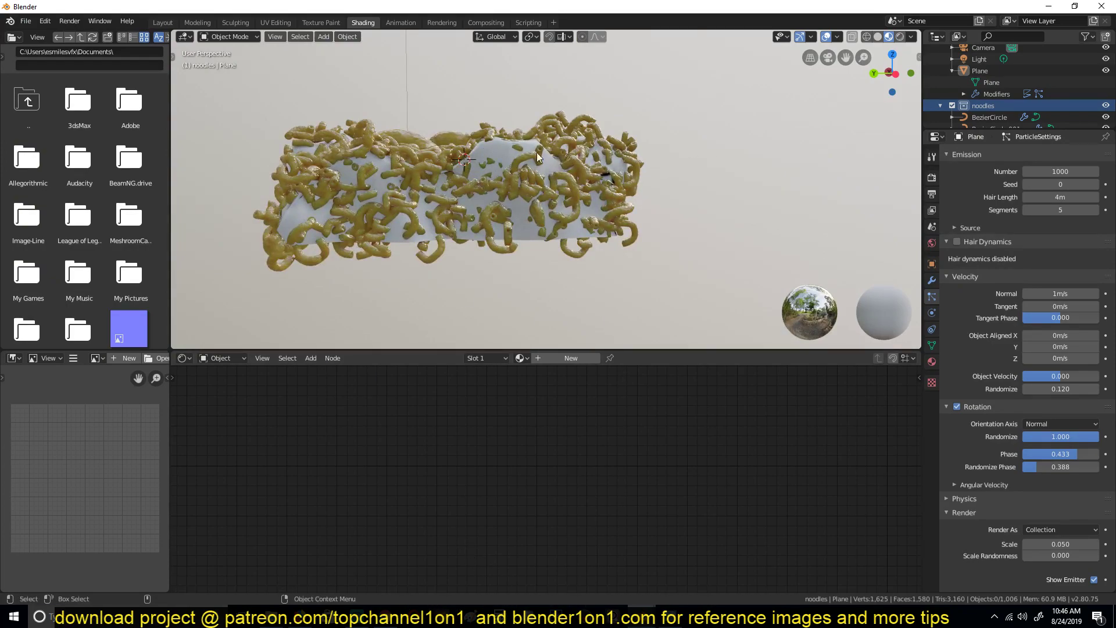
{"action": "middle_click_drag", "start_coordinate": [476, 200], "coordinate": [706, 135]}
Step: Add a plane beside the source noodles, scale it down along the X axis into a narrow strip and show its collection
{"action": "key", "text": "shift+a"}
{"action": "mouse_move", "coordinate": [707, 131]}
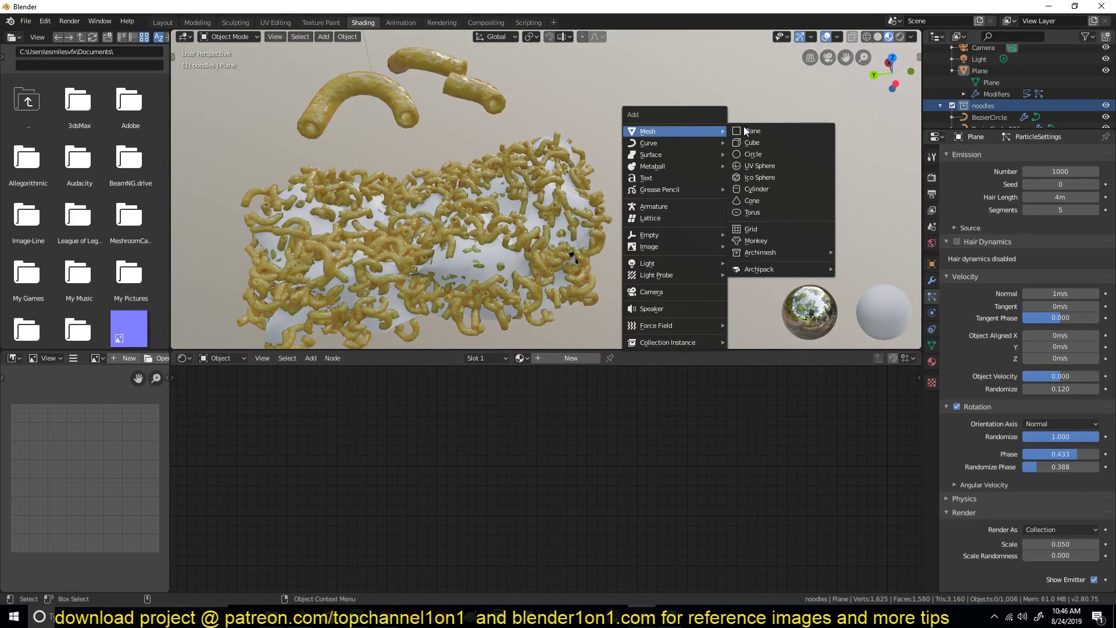
{"action": "left_click", "coordinate": [745, 129]}
{"action": "left_click", "coordinate": [782, 170]}
{"action": "key", "text": "s"}
{"action": "key", "text": "x"}
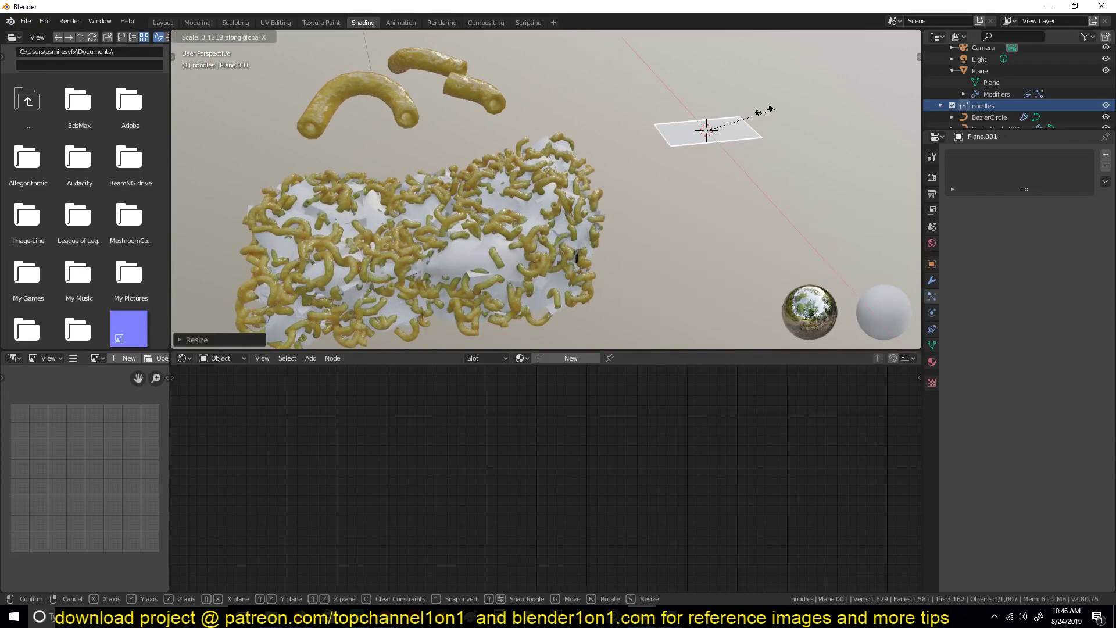
{"action": "left_click", "coordinate": [751, 114]}
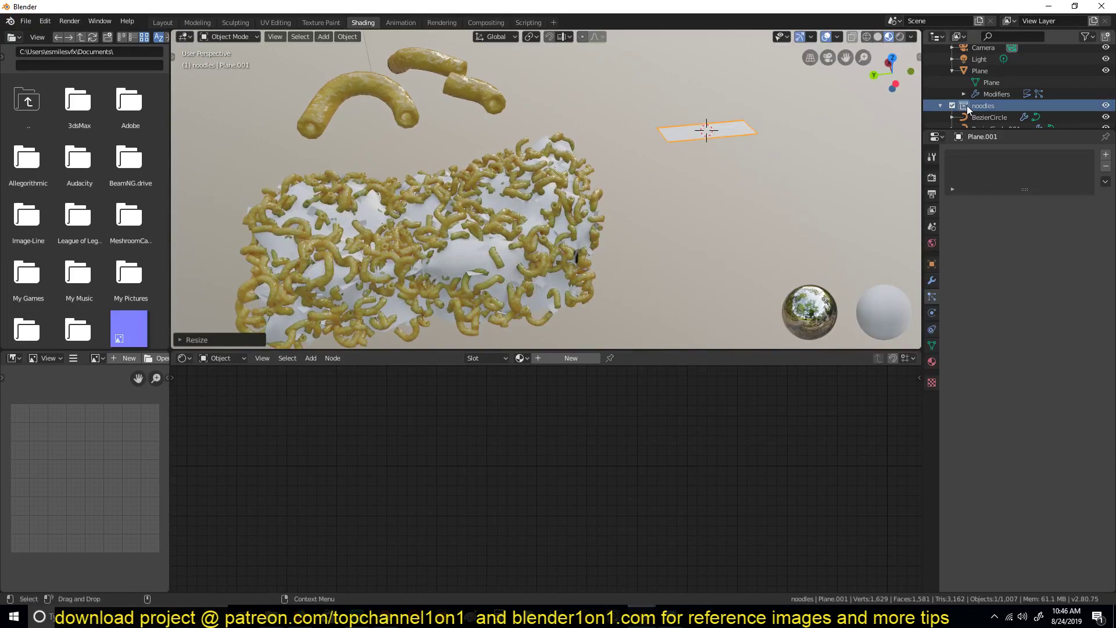
{"action": "scroll", "coordinate": [967, 105], "scroll_direction": "down", "scroll_amount": 2}
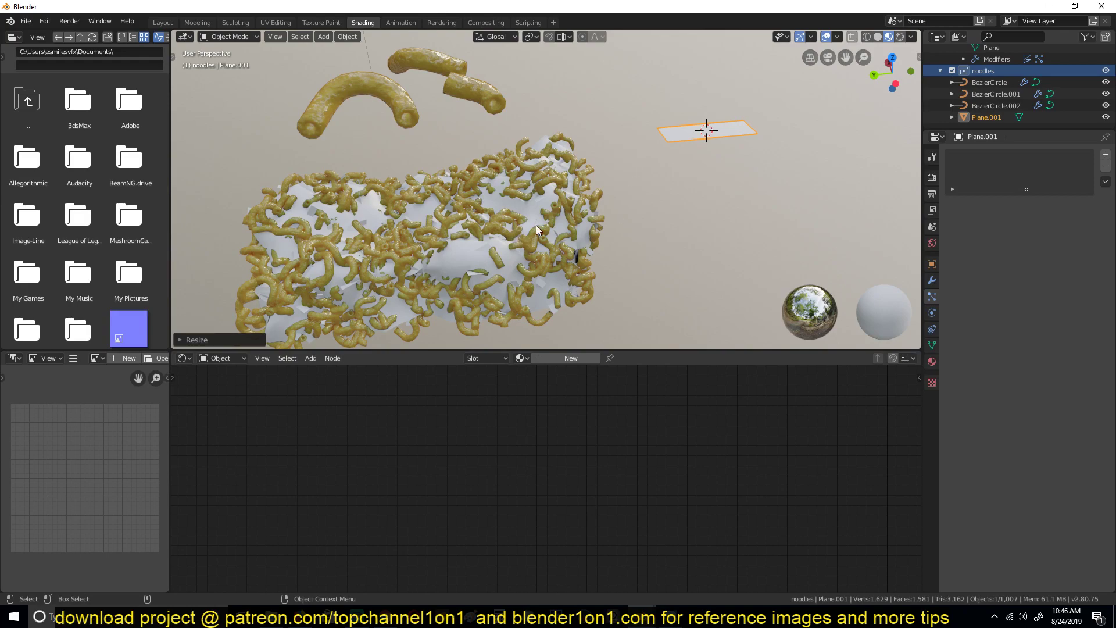
Step: Give the narrow plane a new material with a turquoise base color of hue 0.479 and saturation 1.000
{"action": "left_click", "coordinate": [559, 358]}
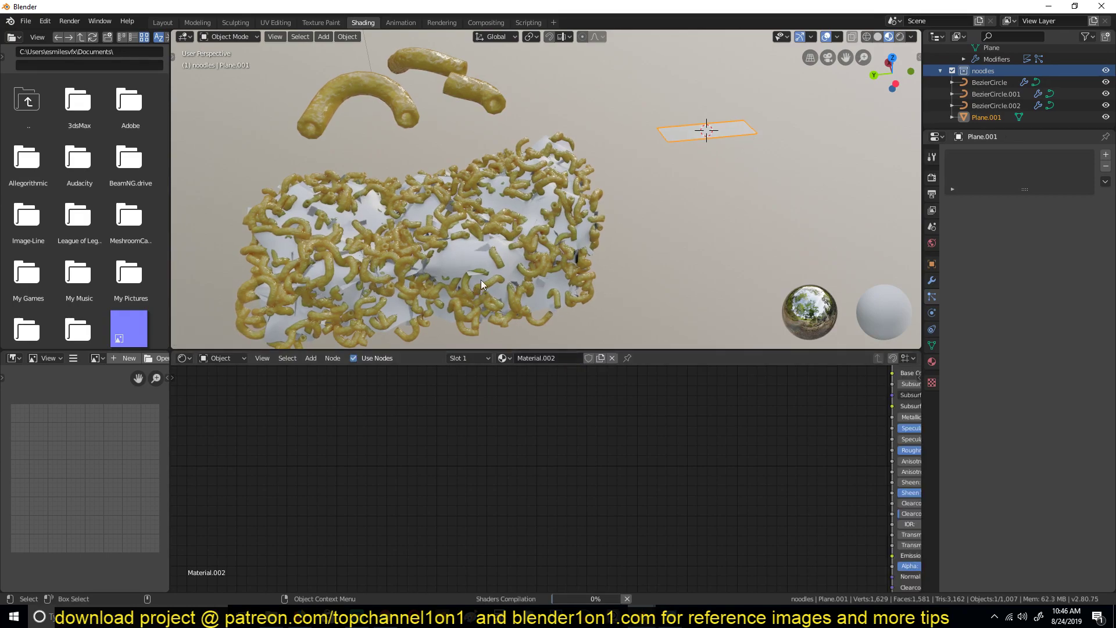
{"action": "key", "text": "Home"}
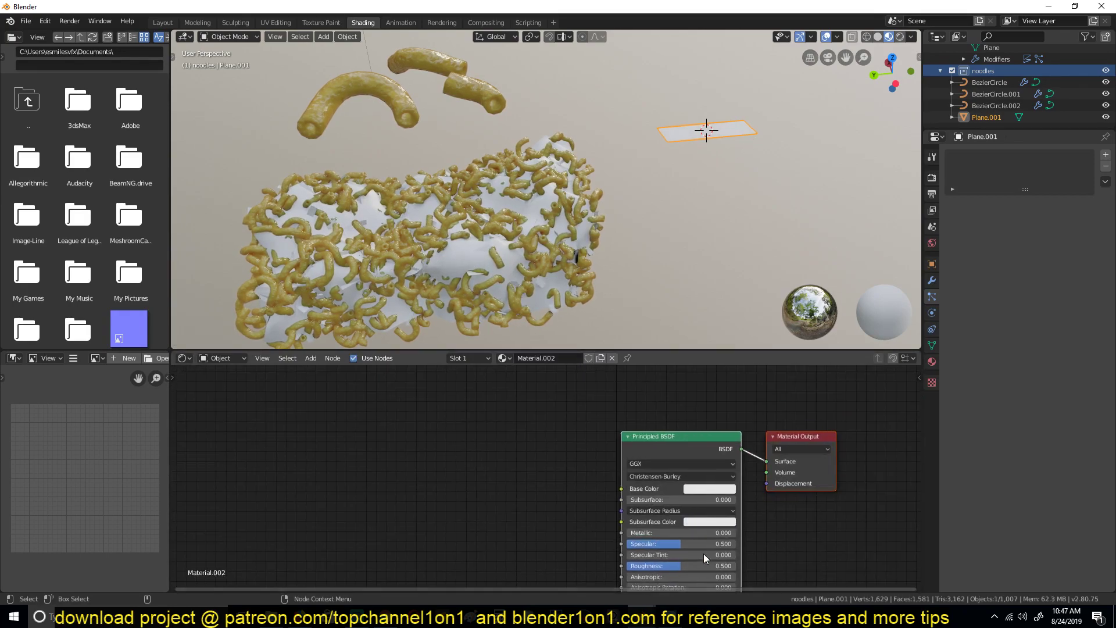
{"action": "left_click", "coordinate": [715, 489]}
{"action": "left_click_drag", "start_coordinate": [735, 387], "coordinate": [709, 349]}
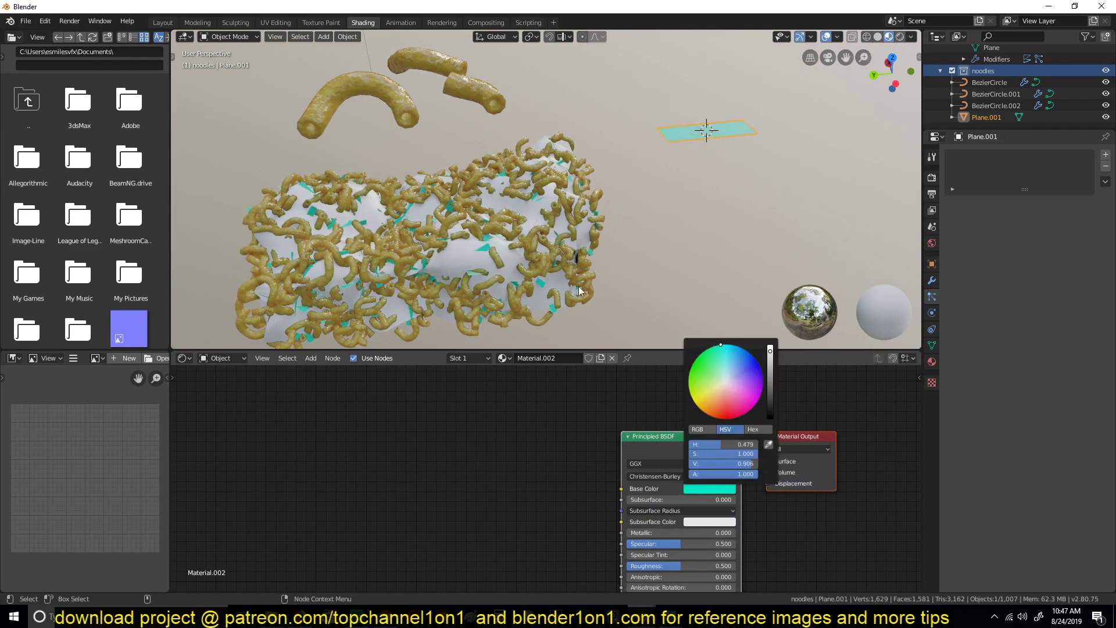
{"action": "left_click", "coordinate": [393, 163]}
{"action": "middle_click_drag", "start_coordinate": [393, 162], "coordinate": [437, 139]}
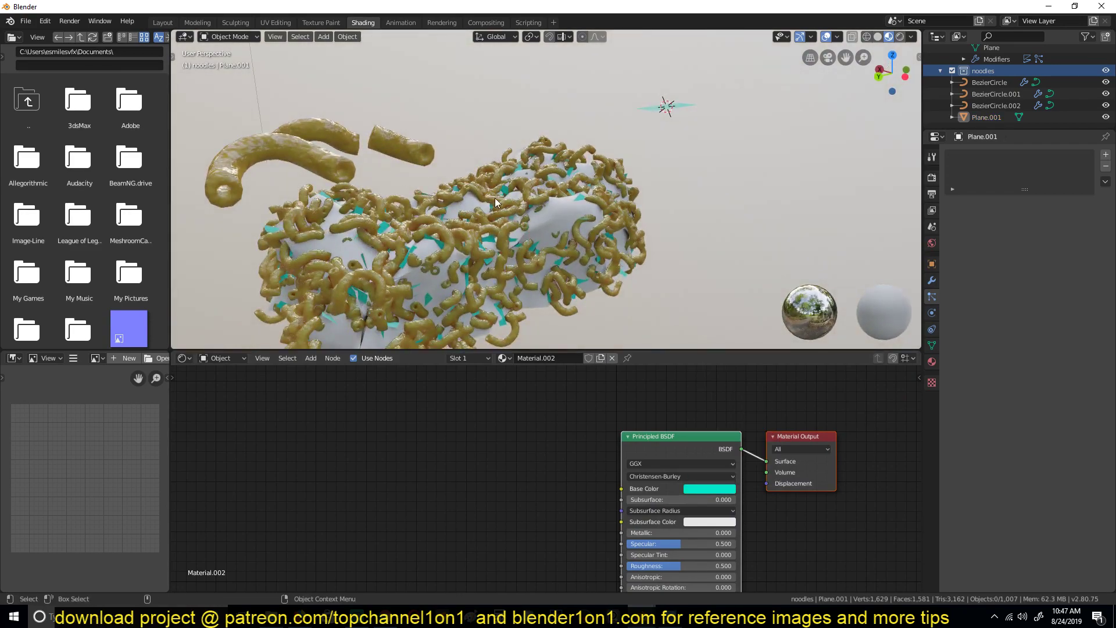
Step: Take the turquoise plane out of the noodles collection and put it back in to compare the particles
{"action": "left_click", "coordinate": [661, 104]}
{"action": "left_click_drag", "start_coordinate": [983, 118], "coordinate": [967, 62]}
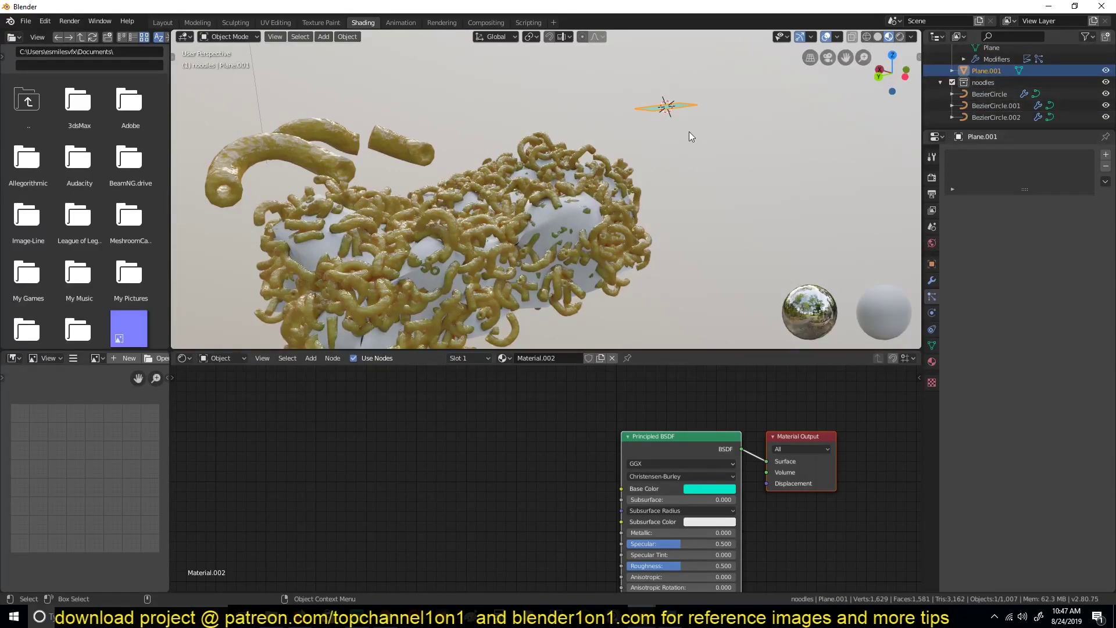
{"action": "middle_click_drag", "start_coordinate": [689, 131], "coordinate": [649, 172]}
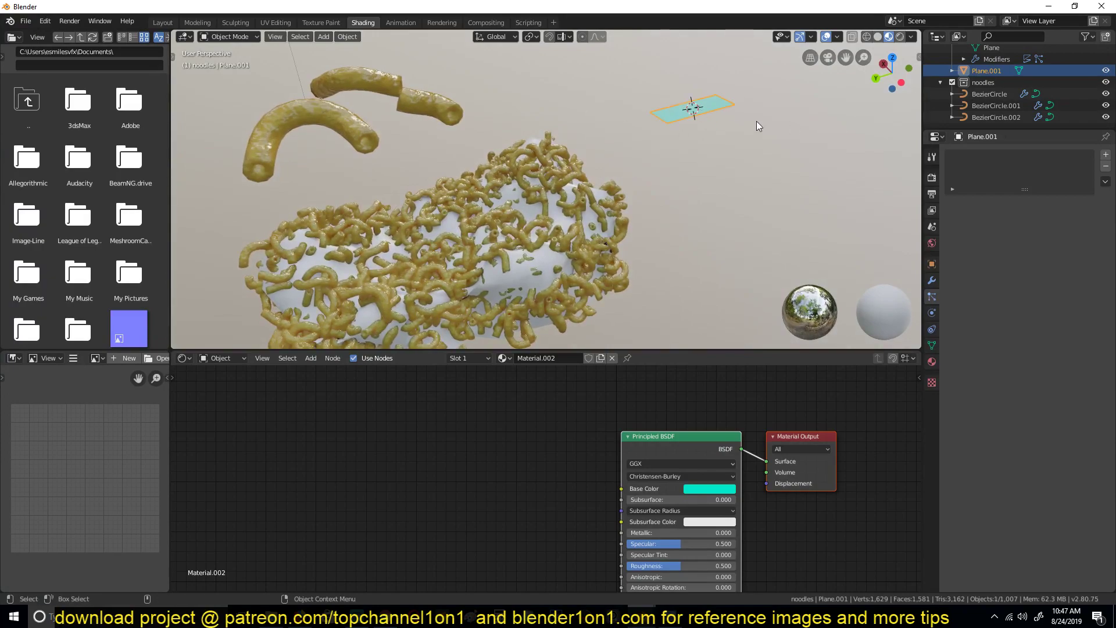
{"action": "left_click_drag", "start_coordinate": [981, 75], "coordinate": [982, 96]}
{"action": "middle_click_drag", "start_coordinate": [562, 247], "coordinate": [578, 239]}
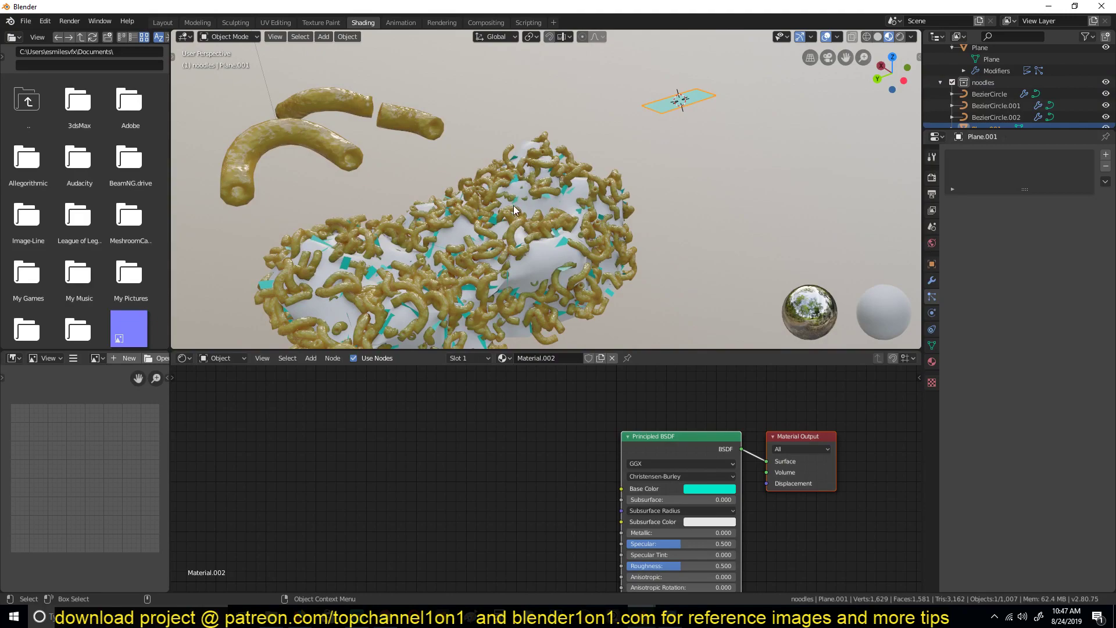
Step: Show the emitter plane's hair particle settings and compare its scattered turquoise pieces with the source strip
{"action": "left_click", "coordinate": [545, 269]}
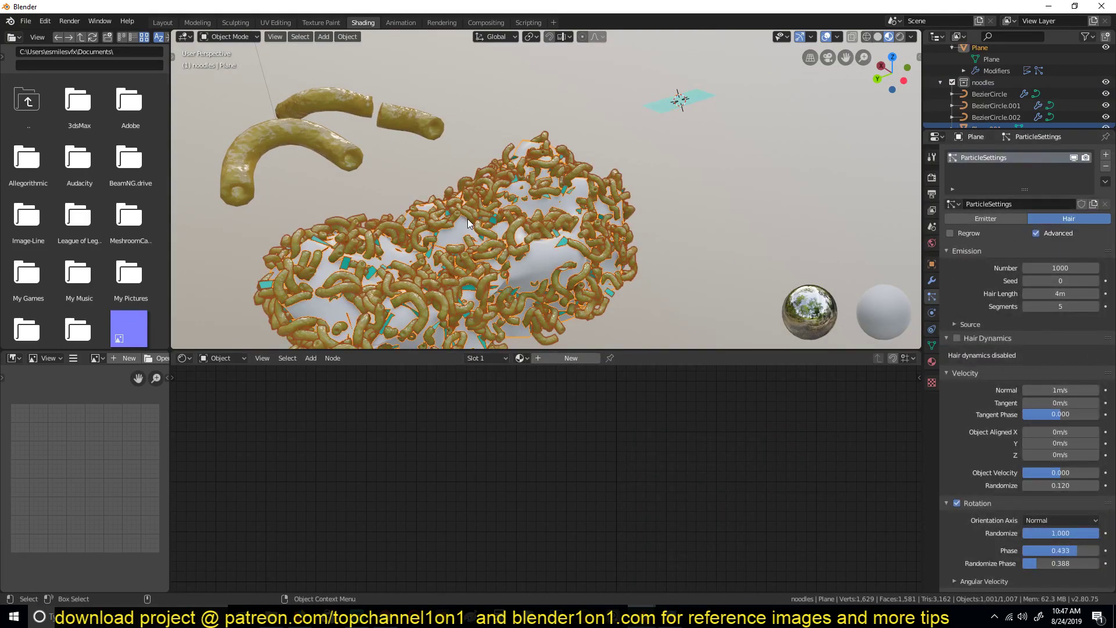
{"action": "key", "text": "alt+a"}
{"action": "middle_click_drag", "start_coordinate": [523, 247], "coordinate": [551, 239]}
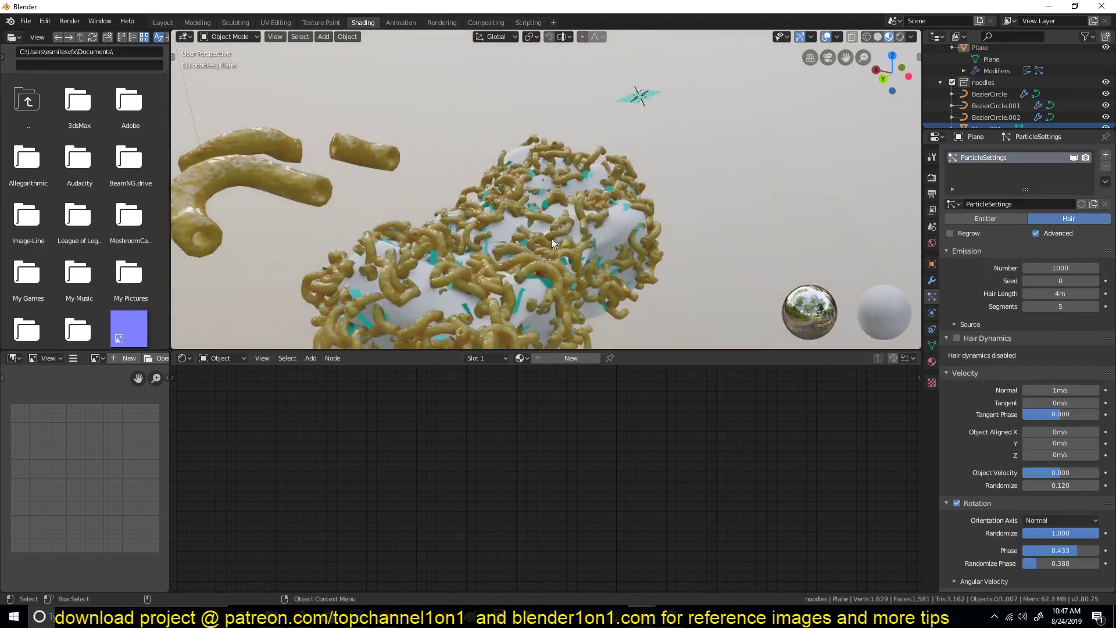
{"action": "middle_click_drag", "start_coordinate": [449, 239], "coordinate": [632, 155]}
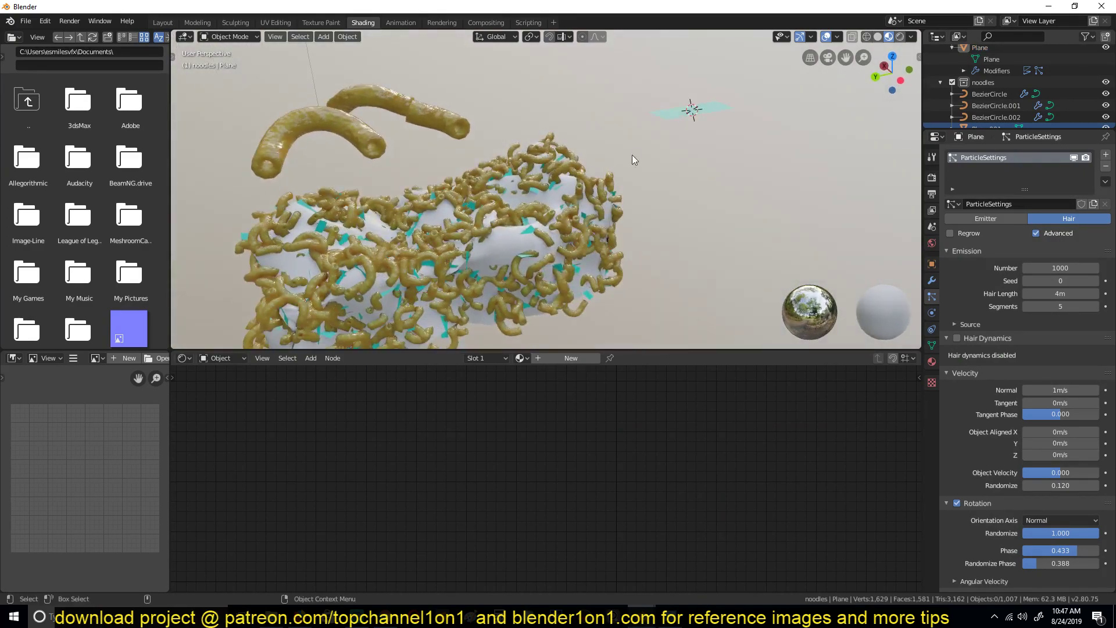
{"action": "left_click", "coordinate": [693, 110]}
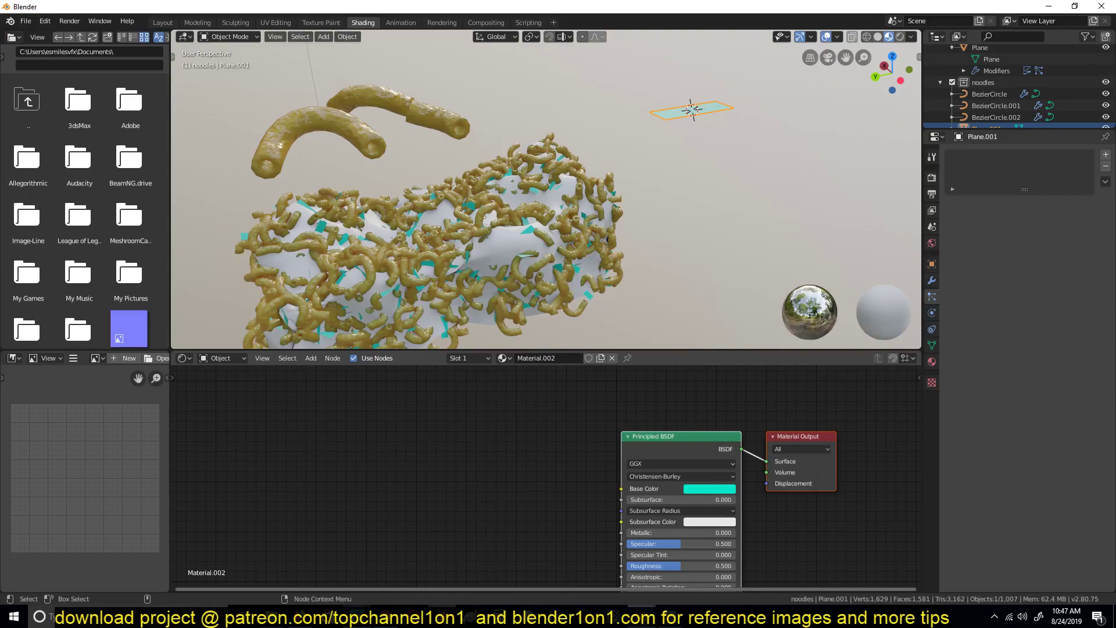
Step: Switch back to the instant noodles1.blend window and unhide all objects, leaving nothing selected
{"action": "mouse_move", "coordinate": [614, 618]}
{"action": "left_click", "coordinate": [607, 568]}
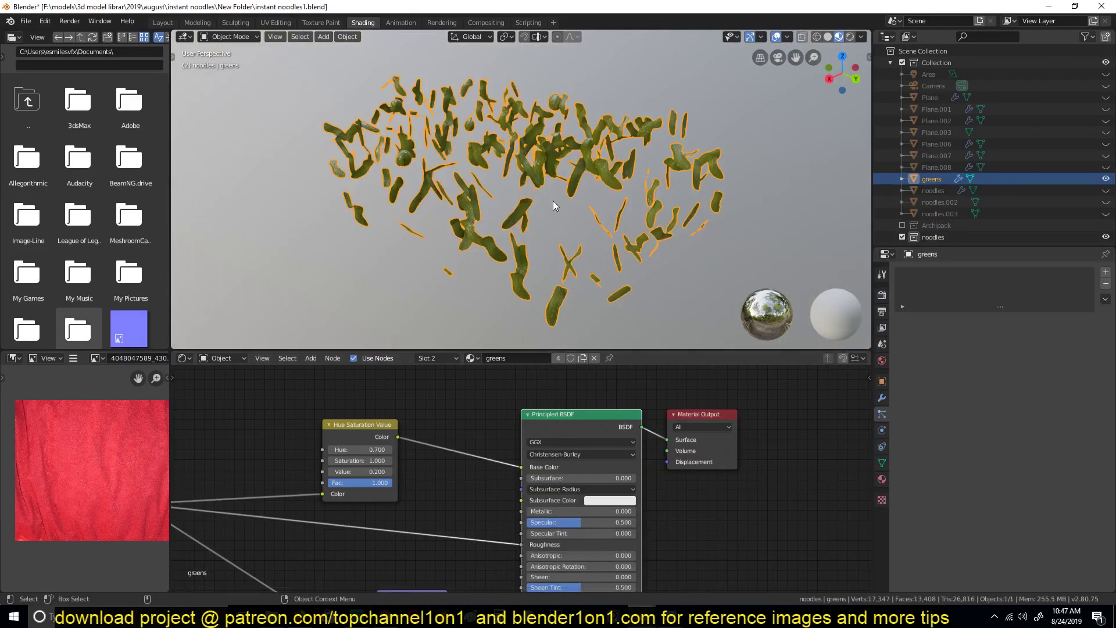
{"action": "key", "text": "alt+h"}
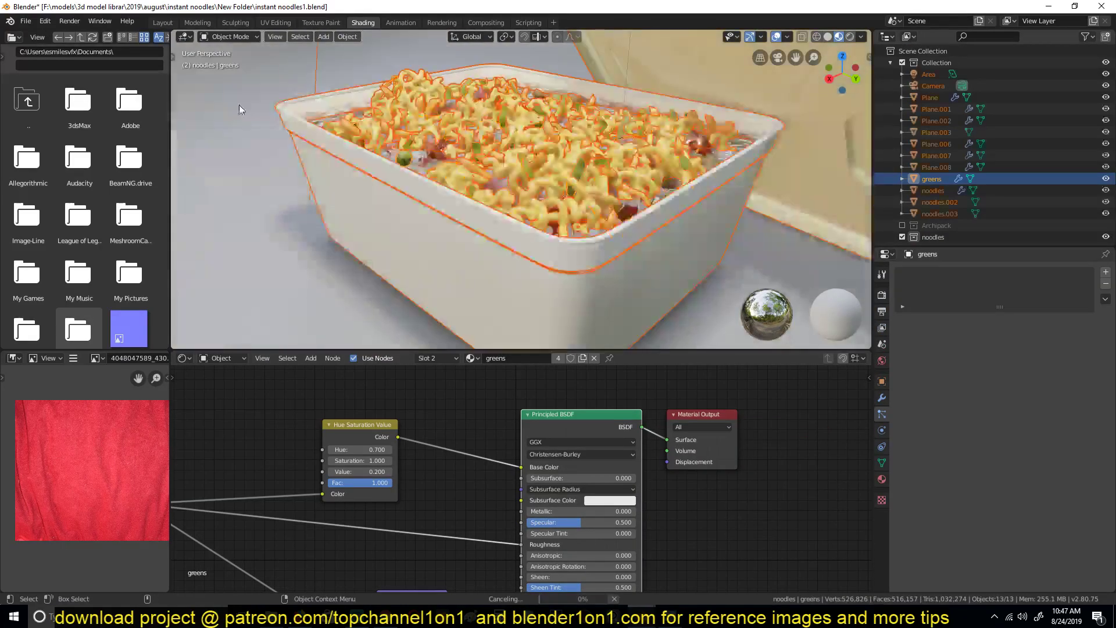
{"action": "key", "text": "alt+a"}
{"action": "middle_click_drag", "start_coordinate": [438, 170], "coordinate": [484, 186]}
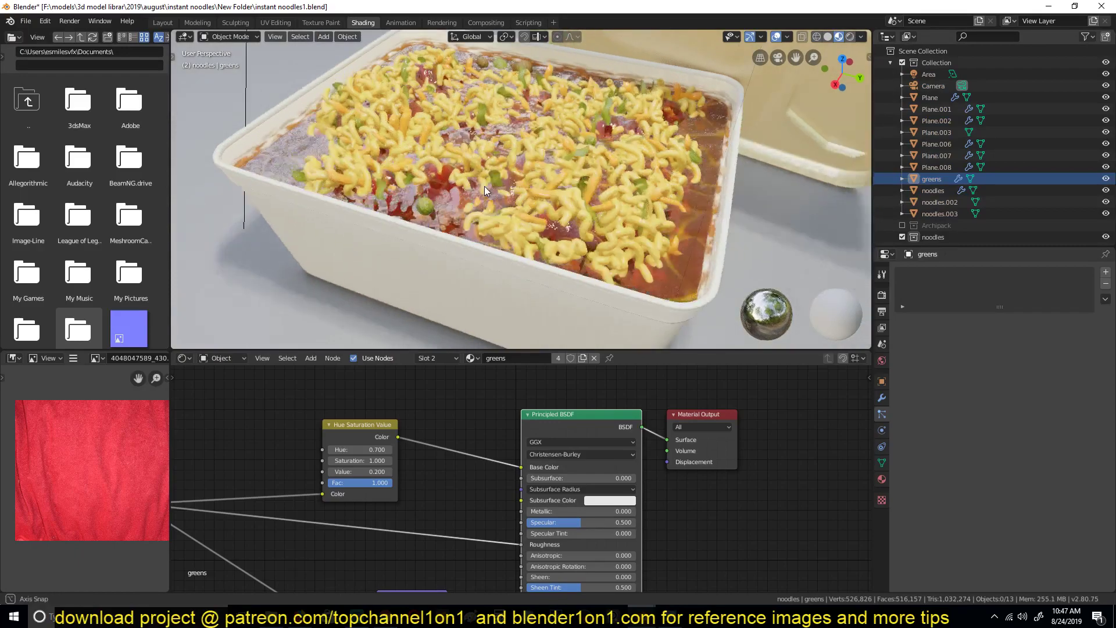
{"action": "scroll", "coordinate": [490, 194], "scroll_direction": "up", "scroll_amount": 2}
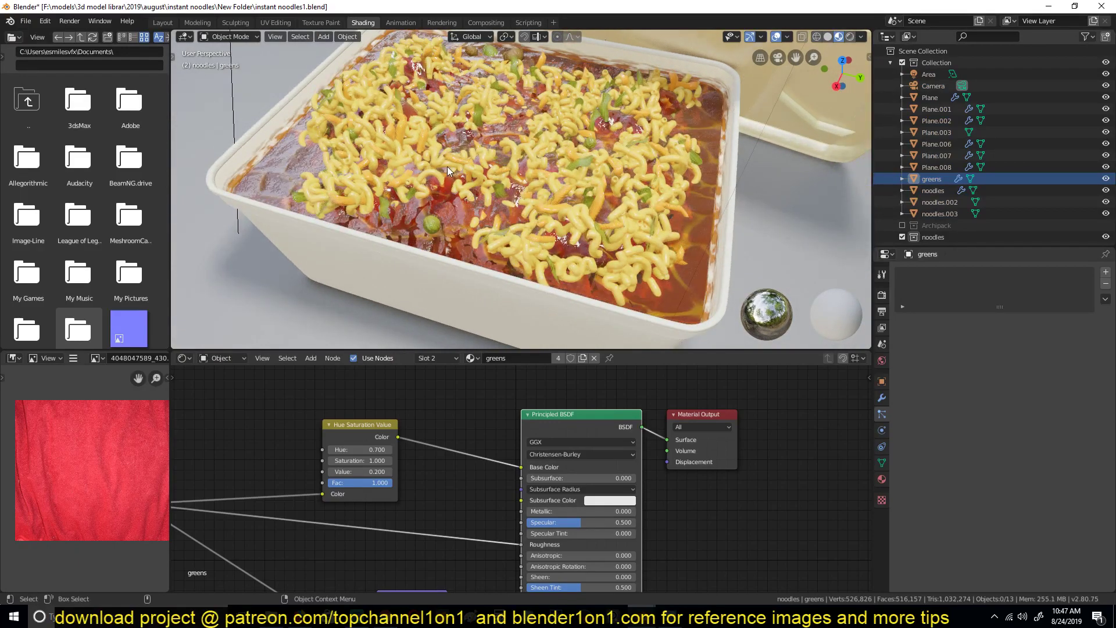
Step: Isolate the carrot pieces to examine them, and bring the rest of the scene back into view
{"action": "left_click", "coordinate": [399, 137]}
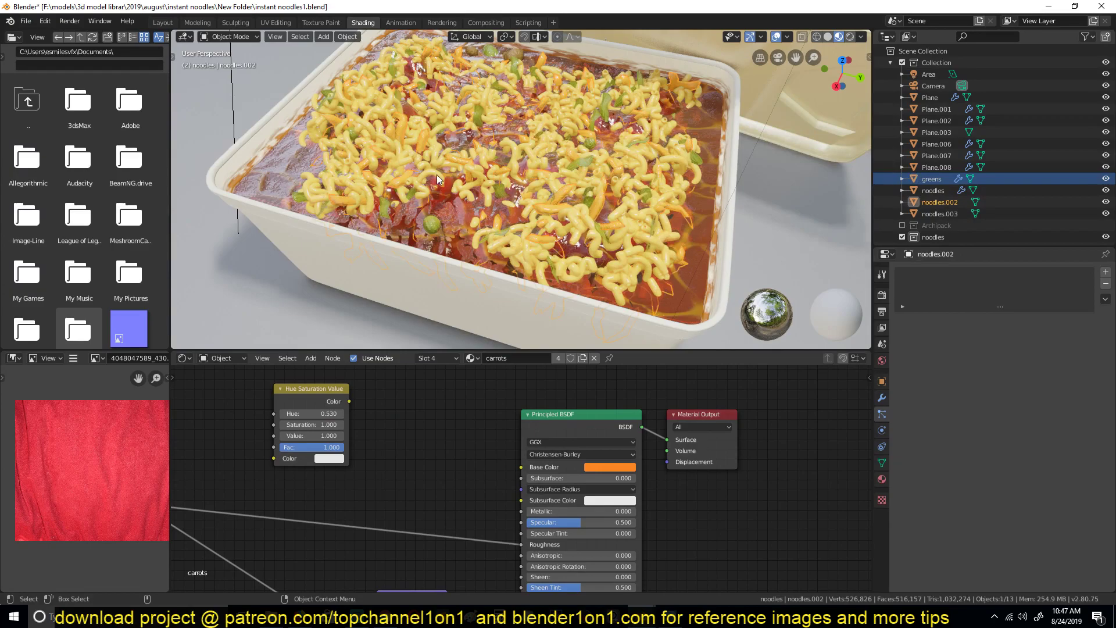
{"action": "key", "text": "KP_Divide"}
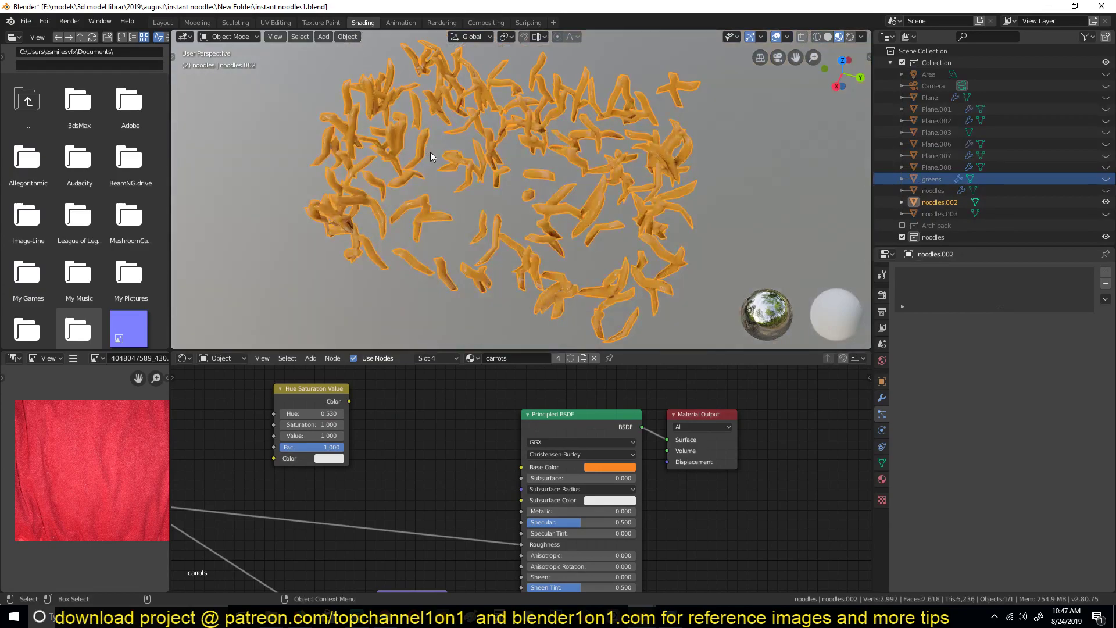
{"action": "middle_click_drag", "start_coordinate": [431, 151], "coordinate": [467, 159]}
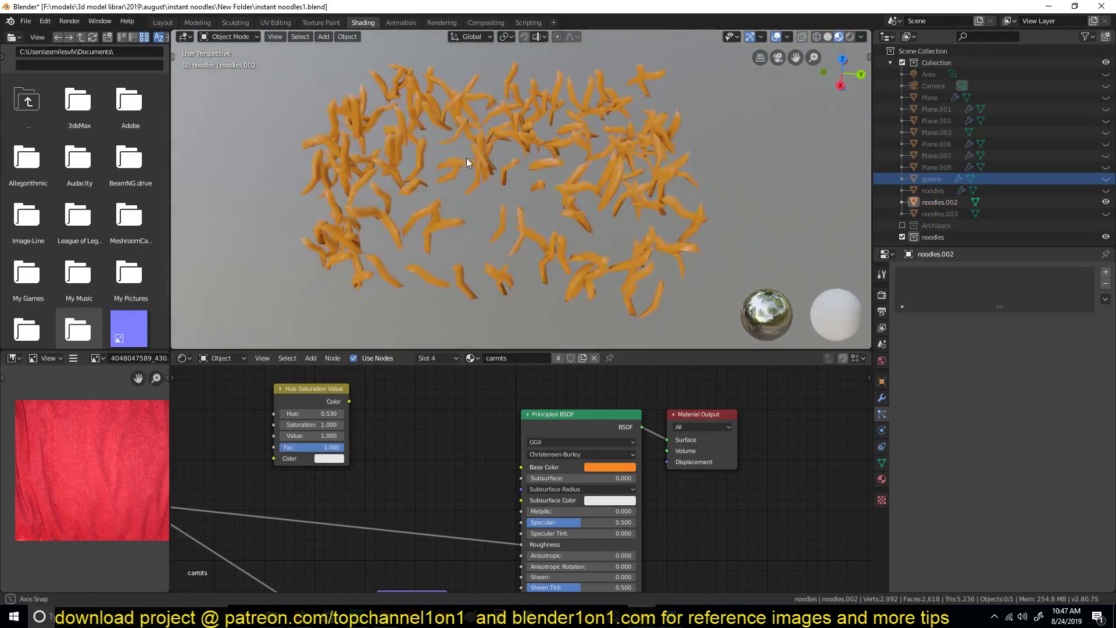
{"action": "key", "text": "KP_Divide"}
Step: Hide the white container, the flat sauce surface, the area light and the greens
{"action": "left_click", "coordinate": [610, 253]}
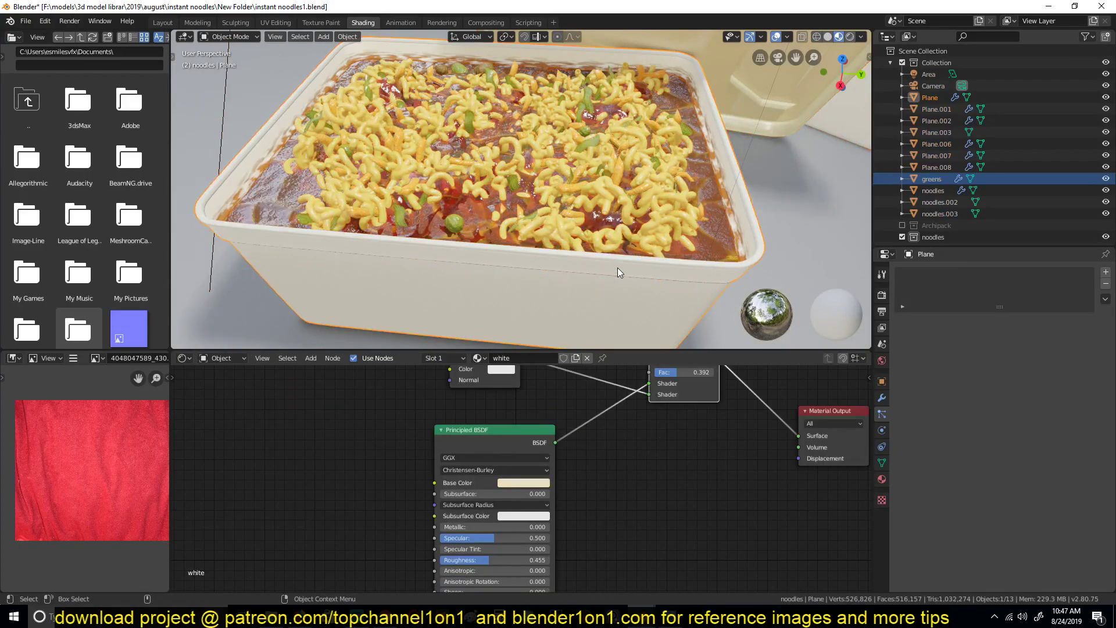
{"action": "key", "text": "h"}
{"action": "left_click", "coordinate": [685, 257]}
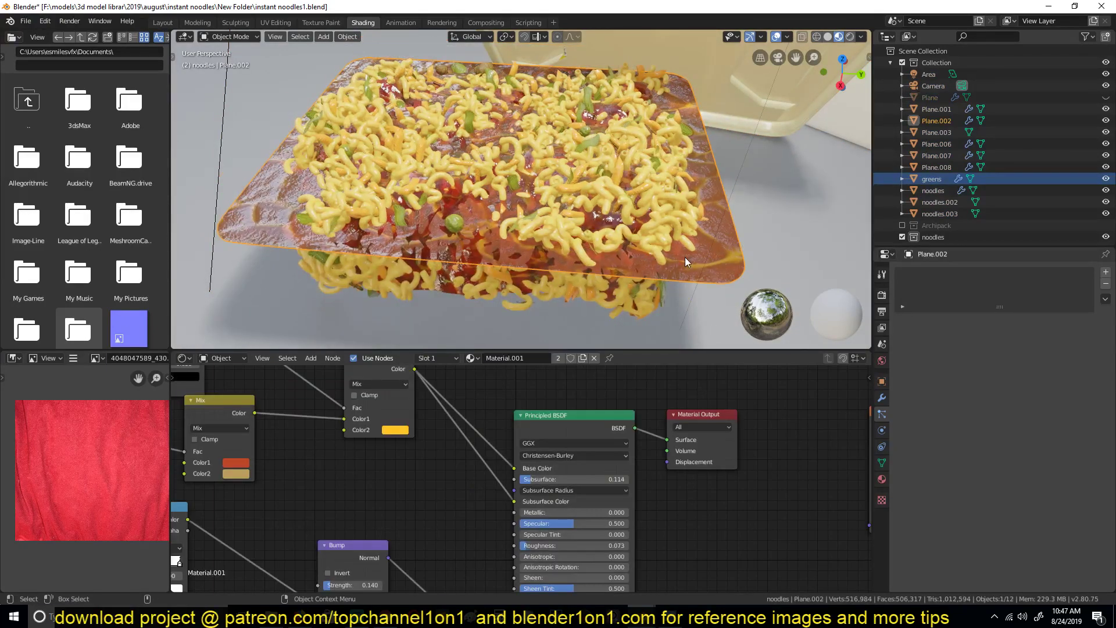
{"action": "key", "text": "h"}
{"action": "left_click", "coordinate": [692, 297]}
{"action": "key", "text": "h"}
{"action": "left_click", "coordinate": [446, 205]}
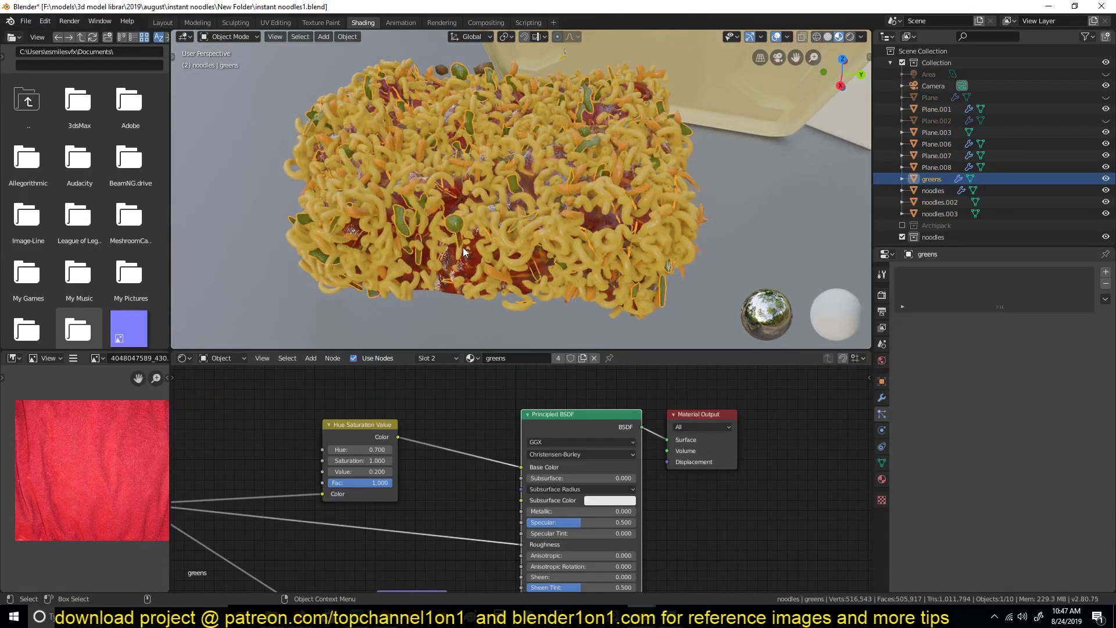
{"action": "key", "text": "h"}
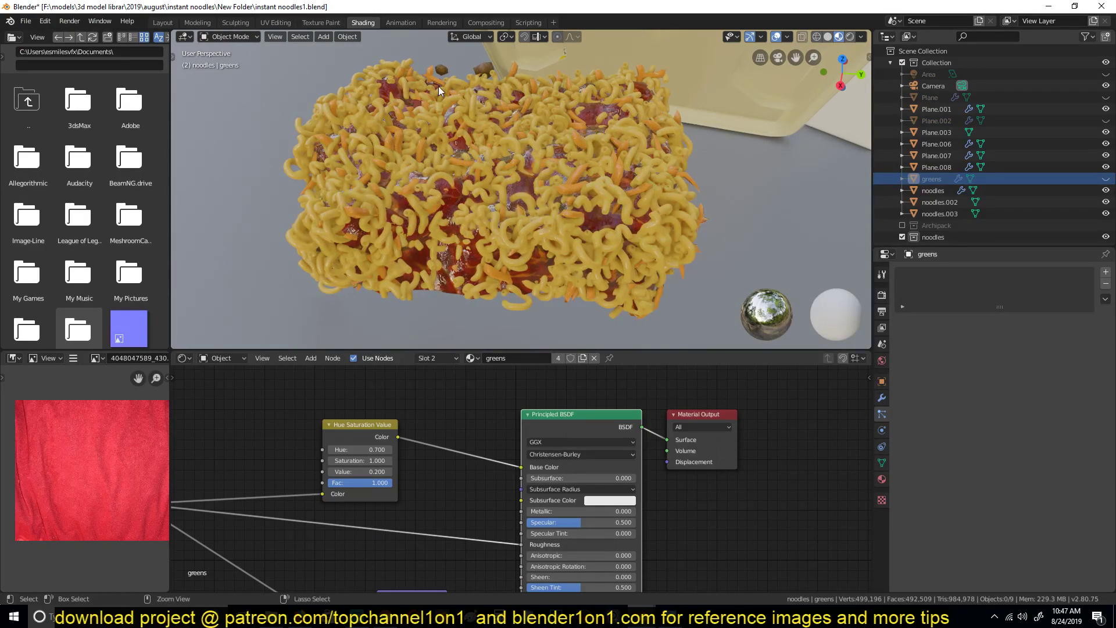